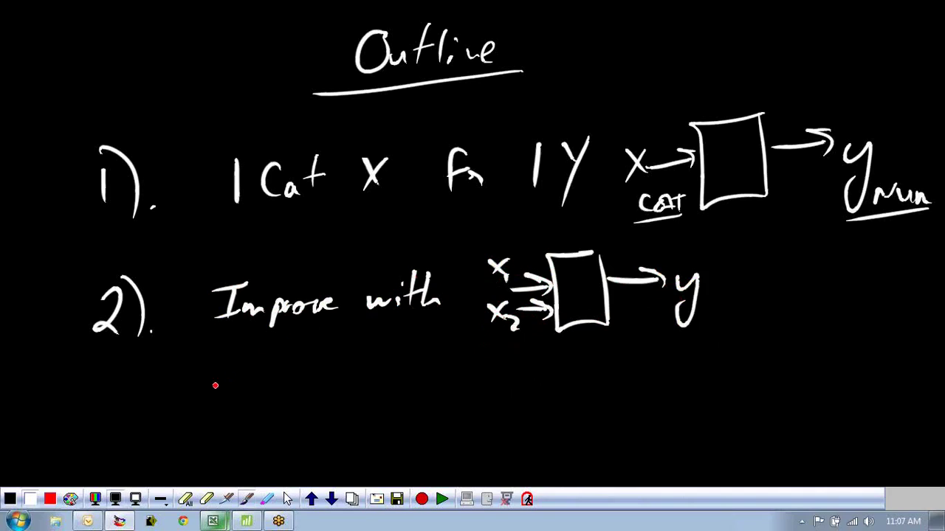
- Handwrite outline item 3) below item 2, reading "Minitab's General Regression"
left_click_drag(121, 399, 118, 434)
left_click_drag(144, 382, 143, 438)
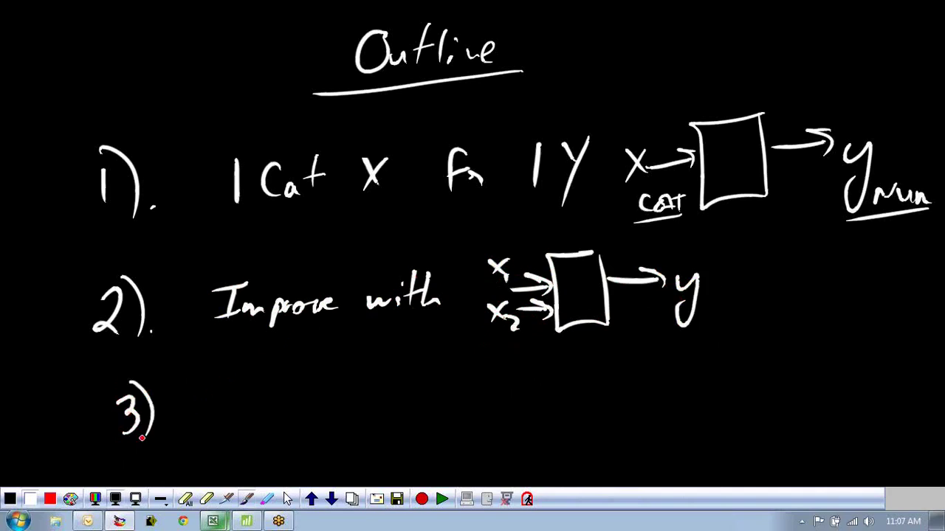
left_click(158, 428)
mouse_move(225, 385)
left_mouse_down()
mouse_move(258, 404)
mouse_move(276, 407)
mouse_move(297, 386)
mouse_move(309, 414)
left_mouse_up()
mouse_move(295, 398)
left_mouse_down()
mouse_move(324, 395)
mouse_move(323, 415)
left_mouse_up()
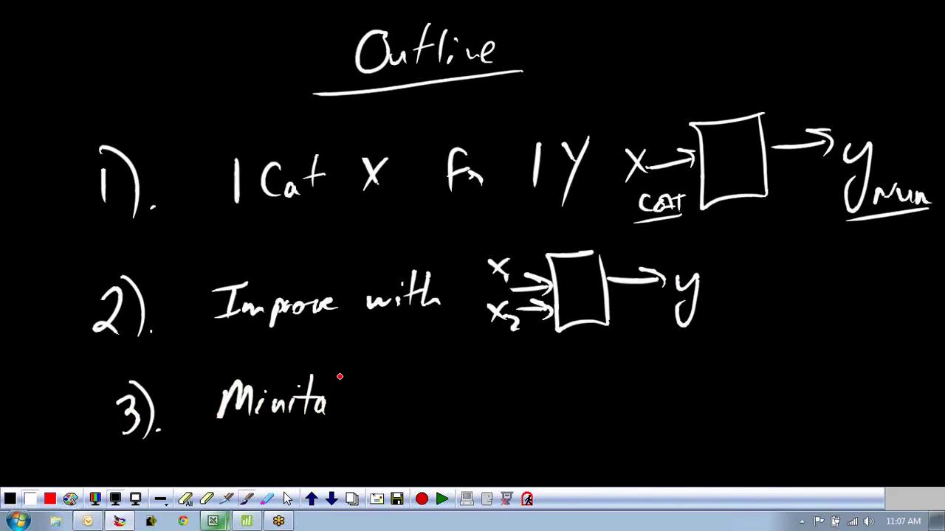
mouse_move(340, 375)
left_mouse_down()
mouse_move(351, 408)
mouse_move(384, 397)
mouse_move(378, 415)
left_mouse_up()
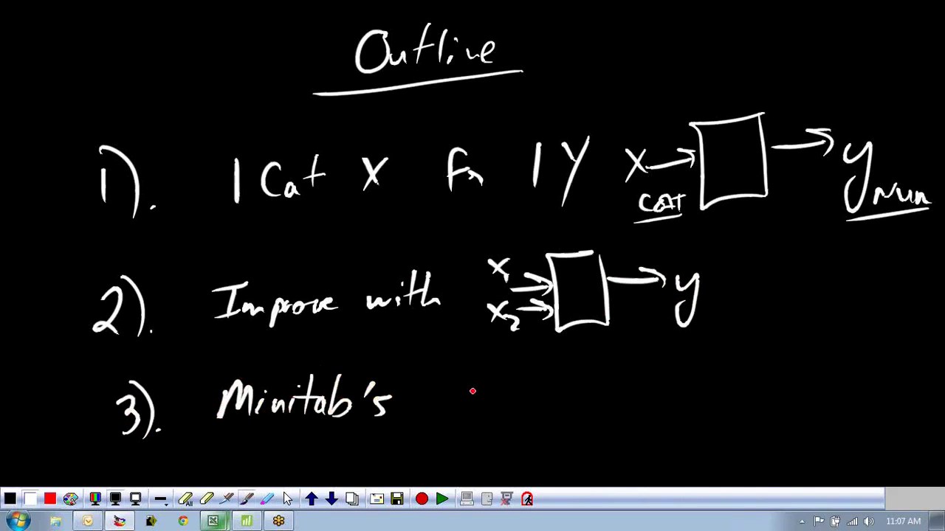
mouse_move(473, 378)
left_mouse_down()
mouse_move(506, 398)
mouse_move(504, 409)
mouse_move(536, 397)
mouse_move(565, 417)
left_mouse_up()
mouse_move(590, 369)
left_mouse_down()
mouse_move(609, 403)
mouse_move(616, 389)
mouse_move(635, 399)
mouse_move(646, 388)
mouse_move(665, 394)
mouse_move(658, 403)
mouse_move(676, 390)
mouse_move(671, 404)
mouse_move(686, 403)
mouse_move(706, 389)
mouse_move(748, 400)
left_mouse_up()
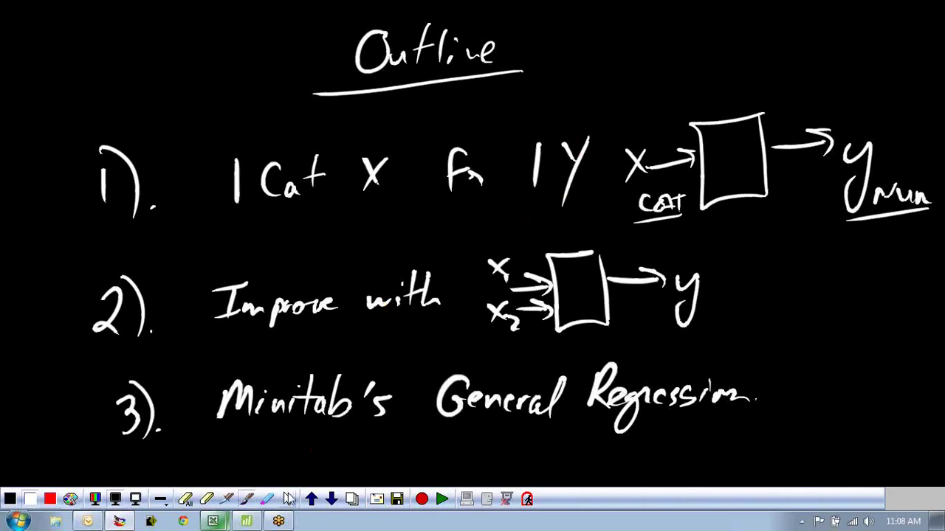
- Annotate over the job type worksheet in black, drawing a process box with an input arrow and an output arrow labelled WT
left_click(287, 499)
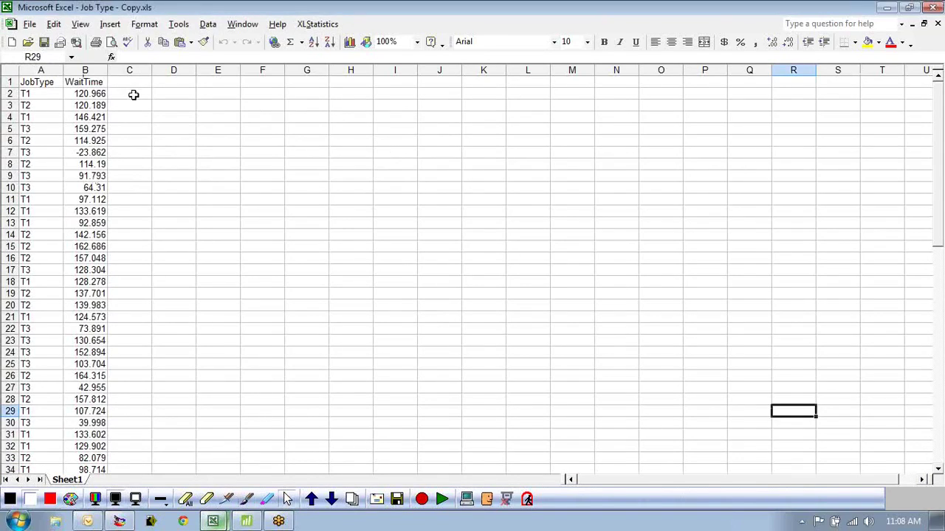
left_click(247, 502)
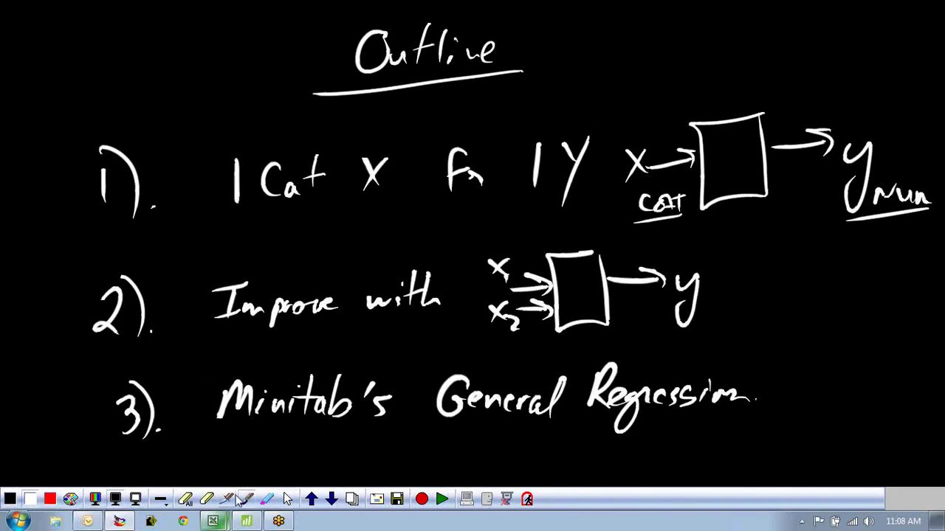
left_click(95, 500)
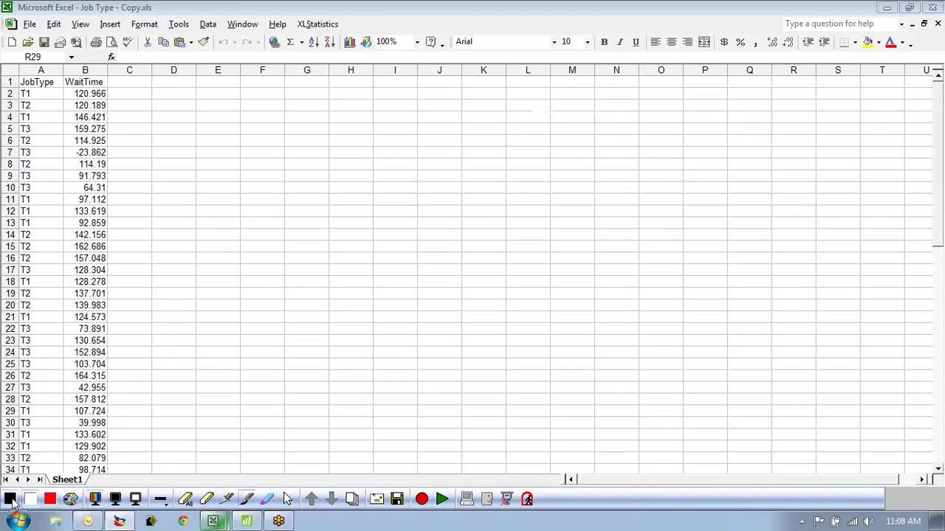
mouse_move(652, 115)
left_mouse_down()
mouse_move(610, 111)
mouse_move(609, 210)
mouse_move(672, 104)
left_mouse_up()
mouse_move(679, 160)
left_mouse_down()
mouse_move(733, 156)
mouse_move(731, 176)
mouse_move(794, 148)
mouse_move(812, 174)
left_mouse_up()
left_click_drag(784, 147, 824, 144)
left_click_drag(558, 154, 611, 155)
left_click_drag(591, 140, 605, 156)
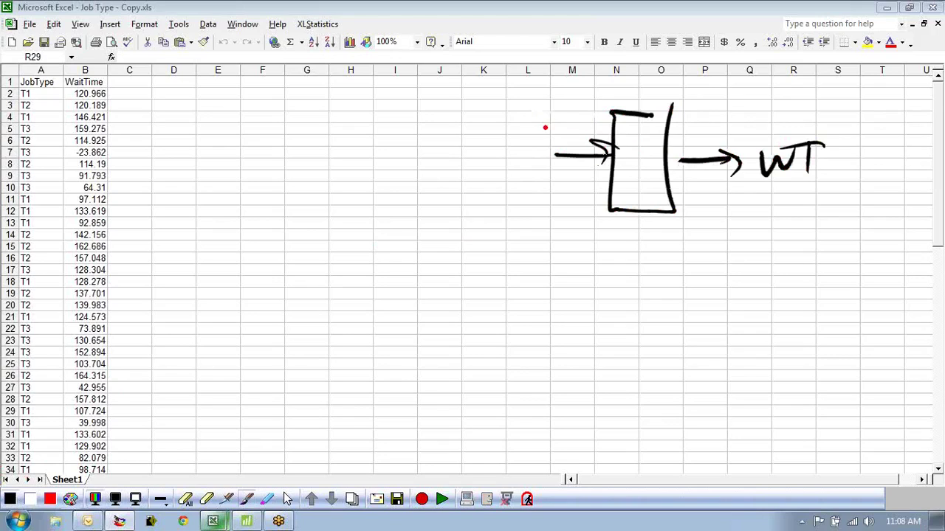
- Label the diagram's input JT and CAT, add Num under WT, underline CAT and Num, and end the annotation
mouse_move(548, 123)
left_mouse_down()
mouse_move(541, 147)
mouse_move(542, 118)
mouse_move(564, 147)
left_mouse_up()
left_click_drag(544, 122, 581, 119)
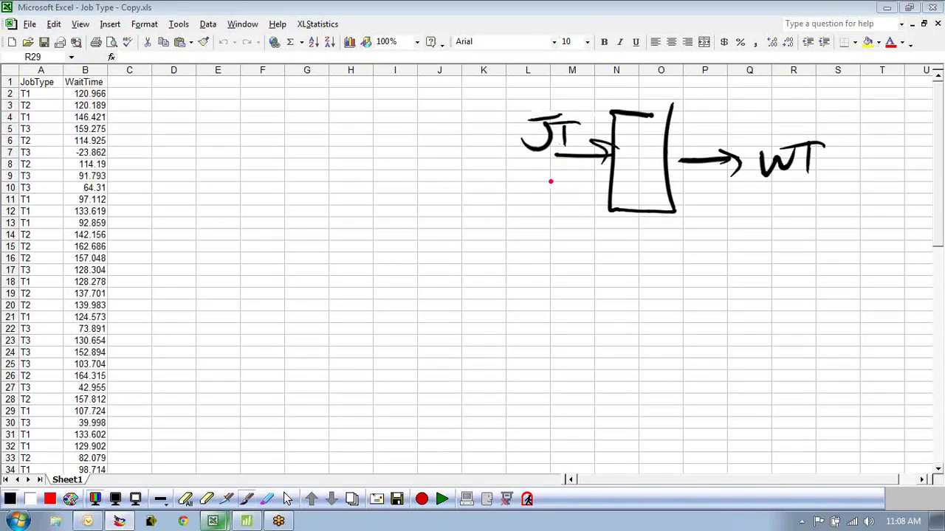
mouse_move(539, 178)
left_mouse_down()
mouse_move(542, 200)
mouse_move(559, 197)
mouse_move(556, 188)
left_mouse_up()
left_click_drag(569, 183, 567, 196)
left_click_drag(559, 184, 579, 181)
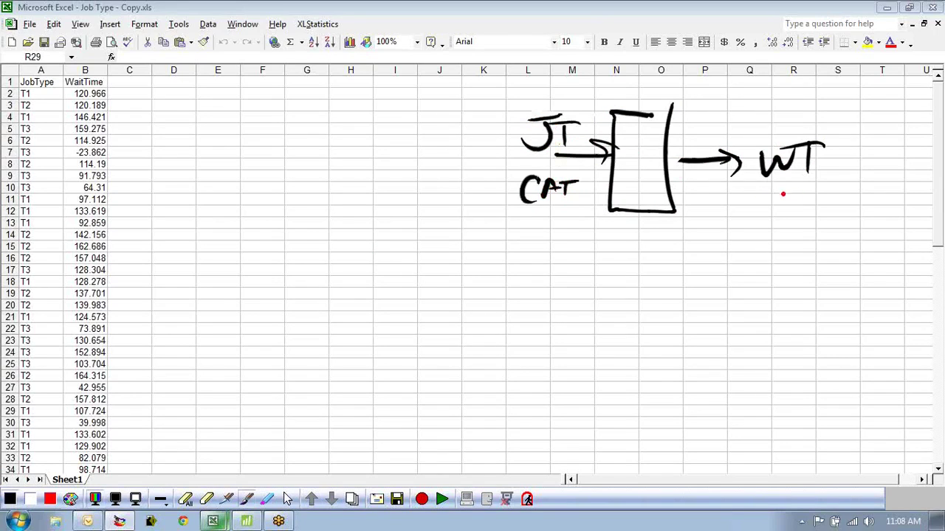
mouse_move(784, 187)
left_mouse_down()
mouse_move(830, 193)
mouse_move(762, 213)
left_mouse_up()
left_click_drag(580, 198, 487, 215)
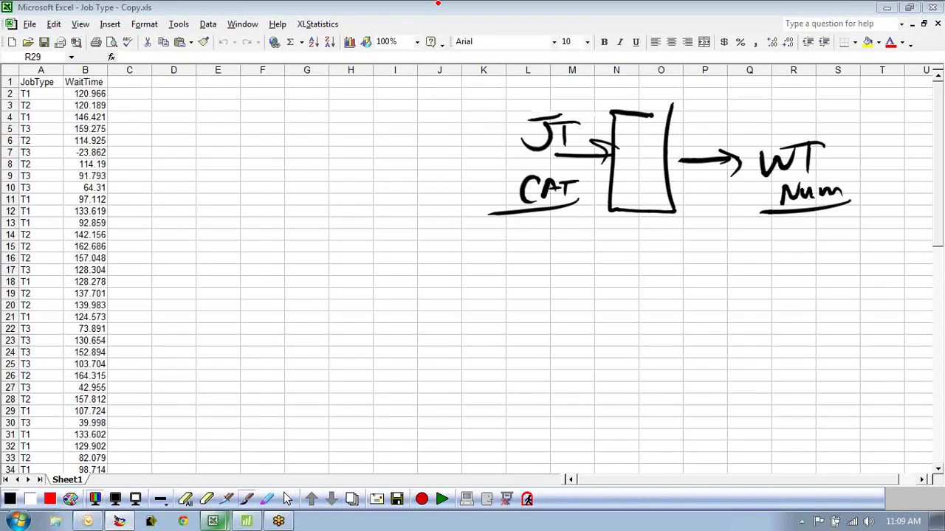
left_click(287, 500)
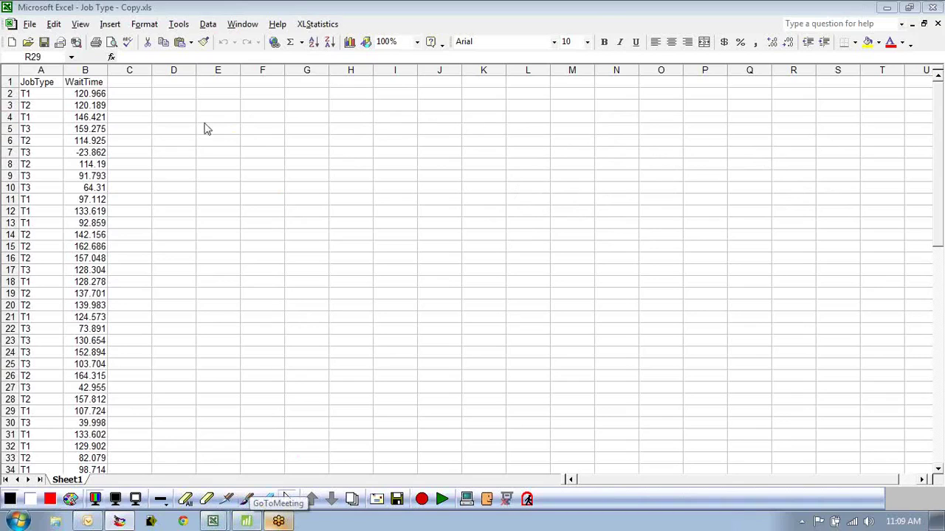
- Run the XLStatistics one-numerical, one-categorical analysis on the JobType and WaitTime columns
left_click(41, 81)
key("ctrl+shift+Down")
key("shift+Right")
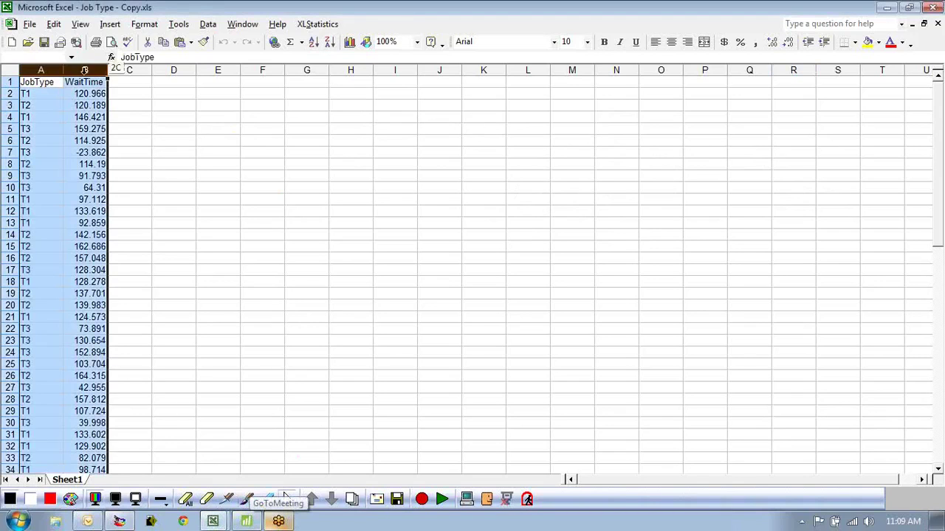
left_click(317, 24)
left_click(354, 72)
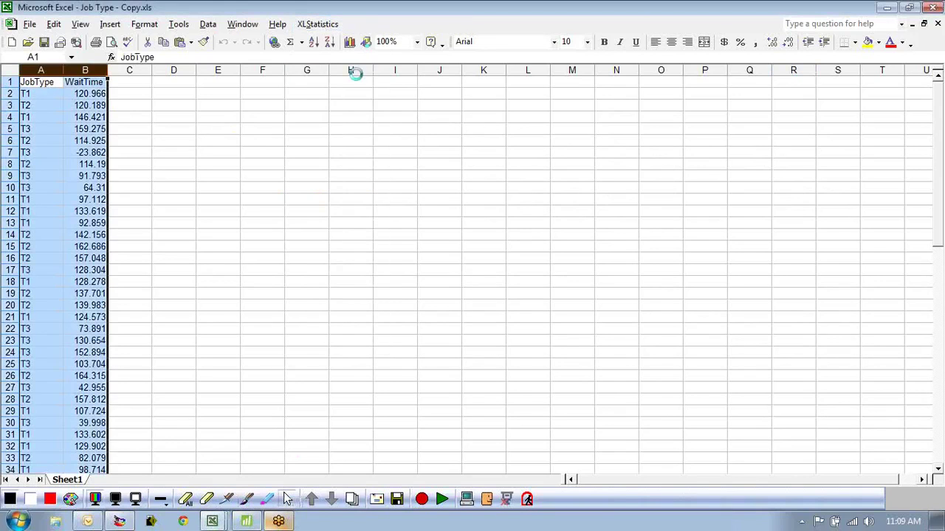
left_click(600, 303)
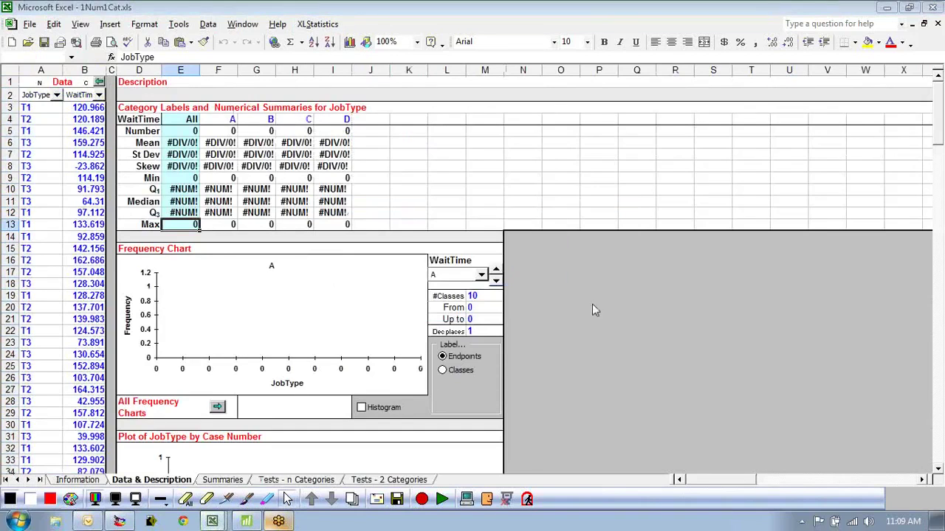
- Assign WaitTime as the numerical variable and JobType as the categorical variable in the analysis workbook
left_click(57, 96)
left_click(41, 116)
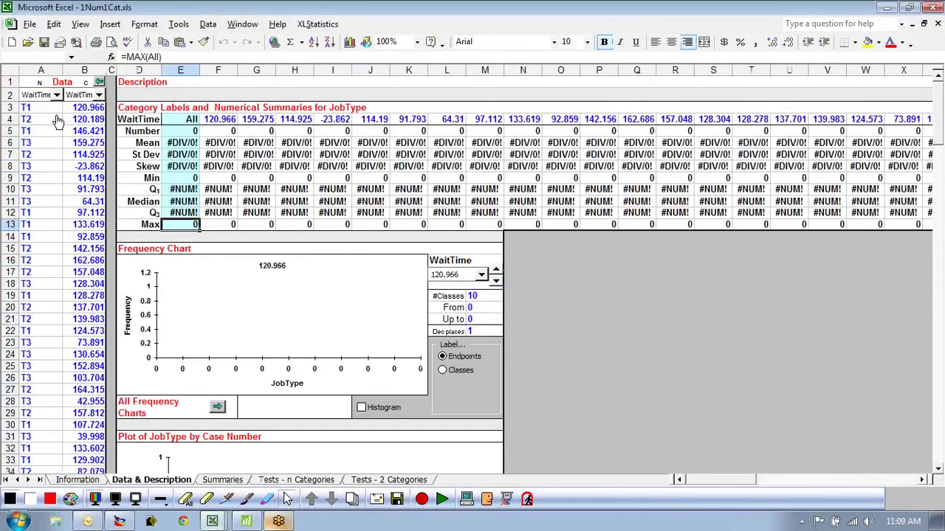
left_click(99, 95)
left_click(95, 107)
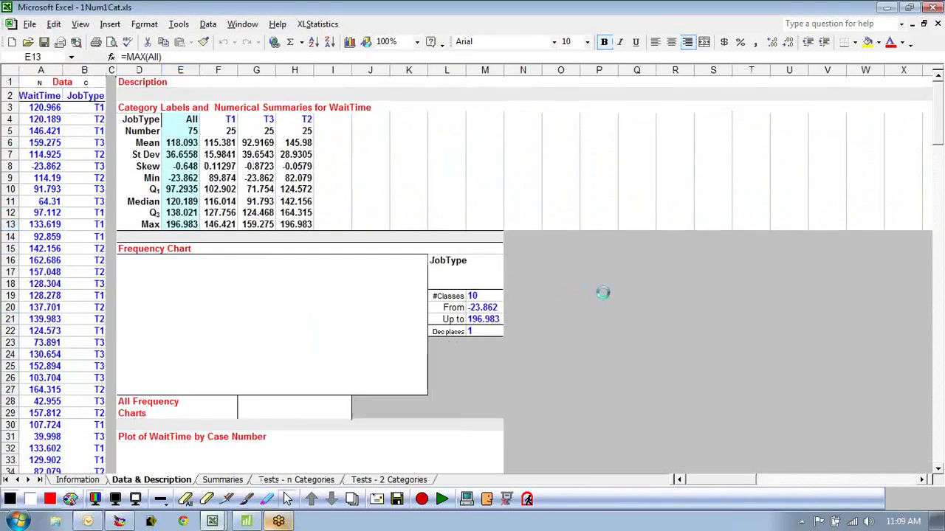
left_click(597, 292)
- View the WaitTime boxplots by JobType from the Summaries sheet and close the boxplot workbook
scroll(579, 325, "down", 2)
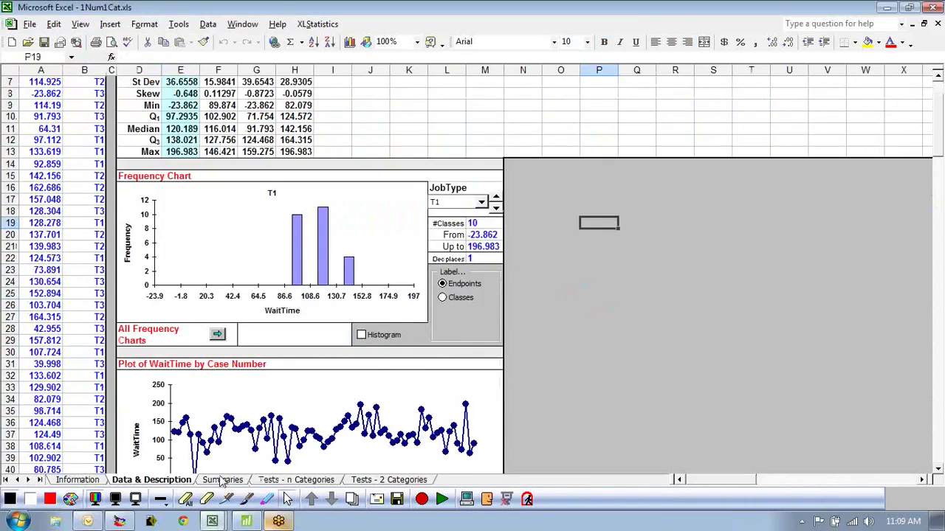
left_click(222, 480)
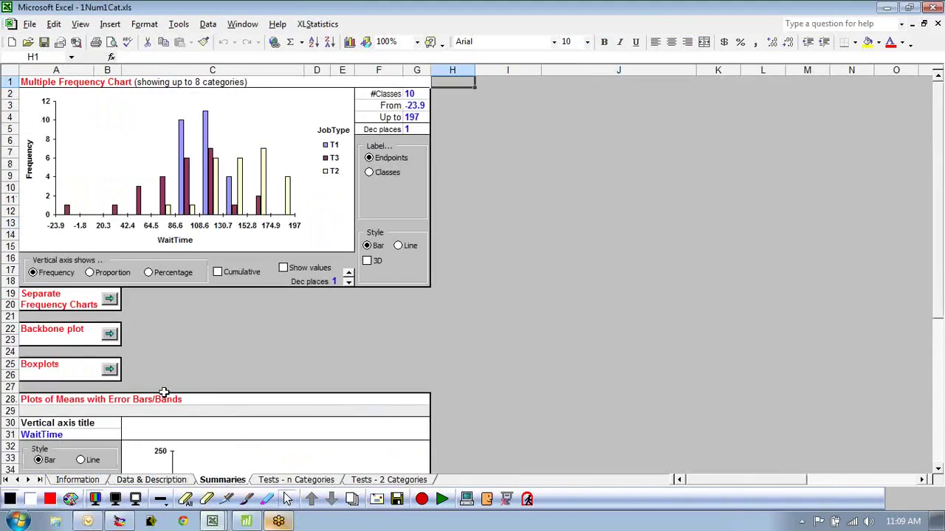
scroll(190, 366, "down", 4)
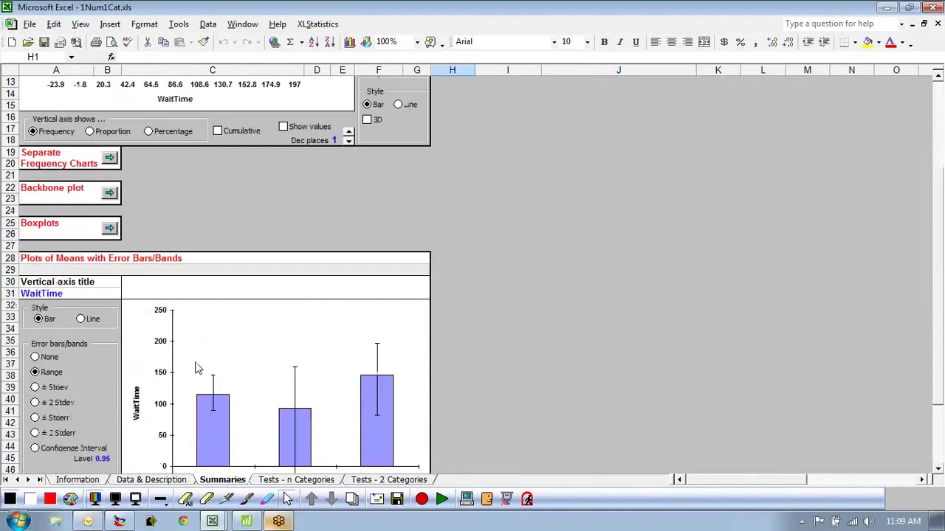
left_click(111, 230)
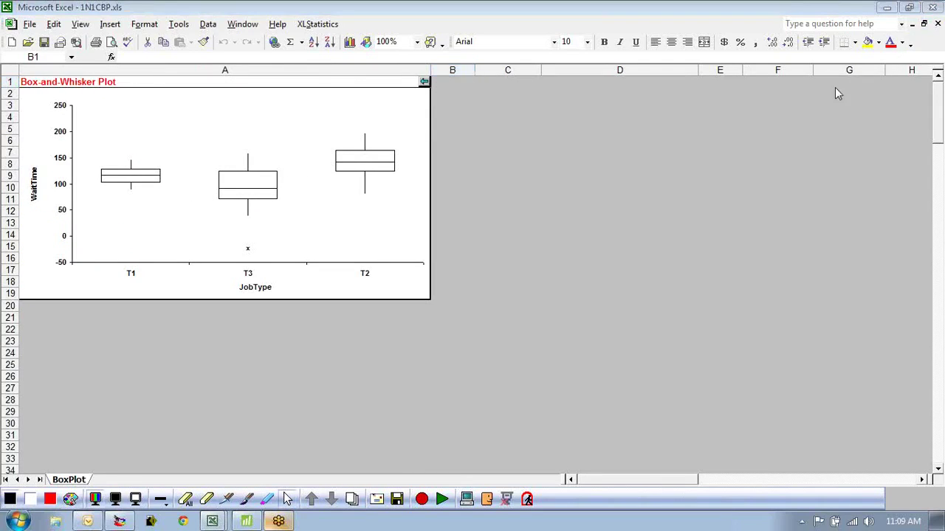
left_click(937, 23)
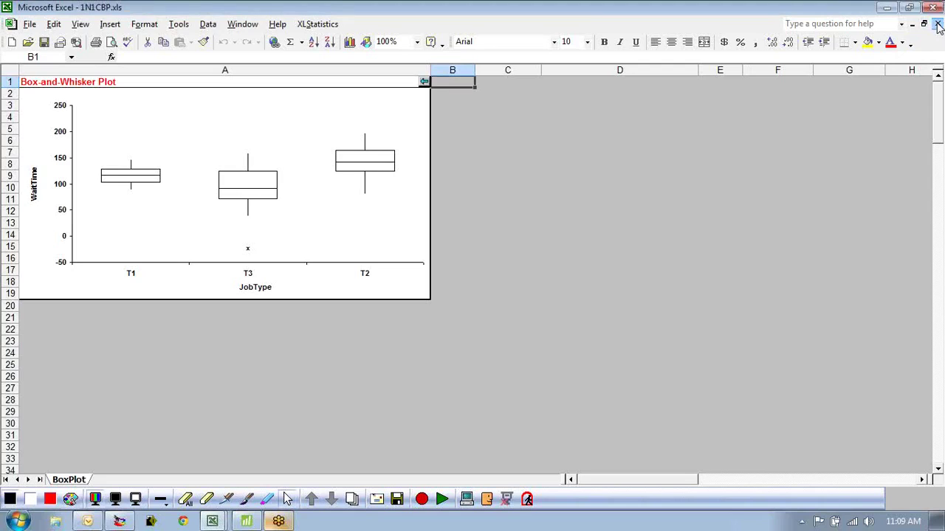
left_click(938, 23)
left_click(476, 287)
left_click(503, 277)
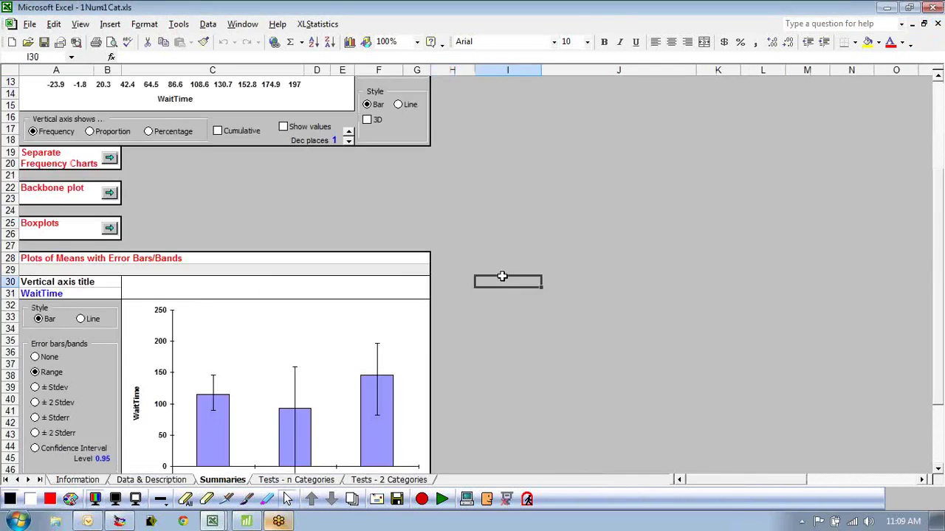
- Set the error bars on the plot of WaitTime means to Confidence Interval and review the summary charts
scroll(510, 333, "down", 4)
left_click(35, 307)
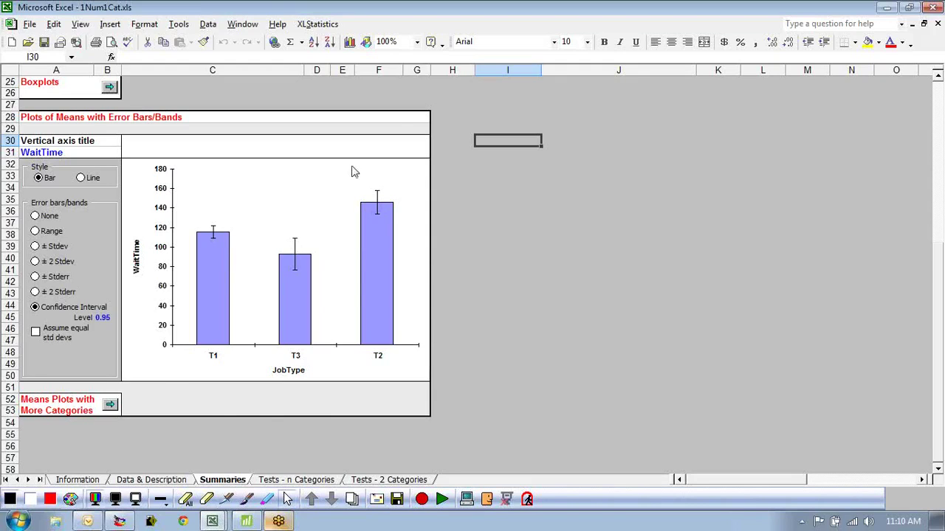
scroll(351, 116, "up", 4)
scroll(350, 116, "up", 4)
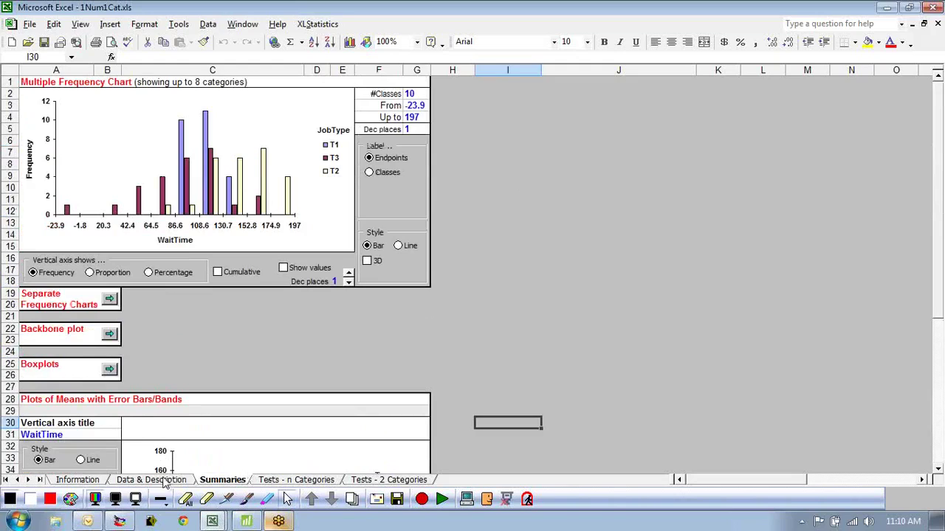
scroll(367, 337, "down", 6)
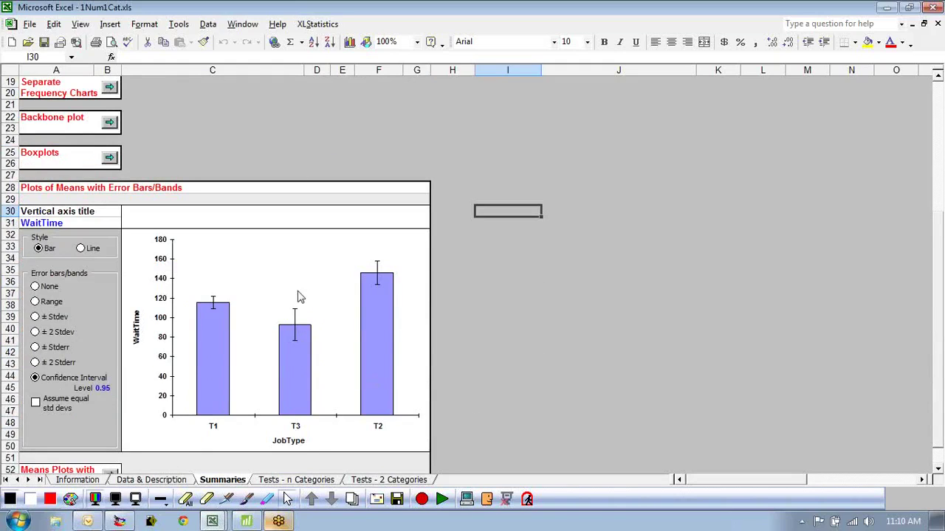
- Compare T1 with T2 and T3 with T2 in the two-sample t-tests for two categories
left_click(389, 480)
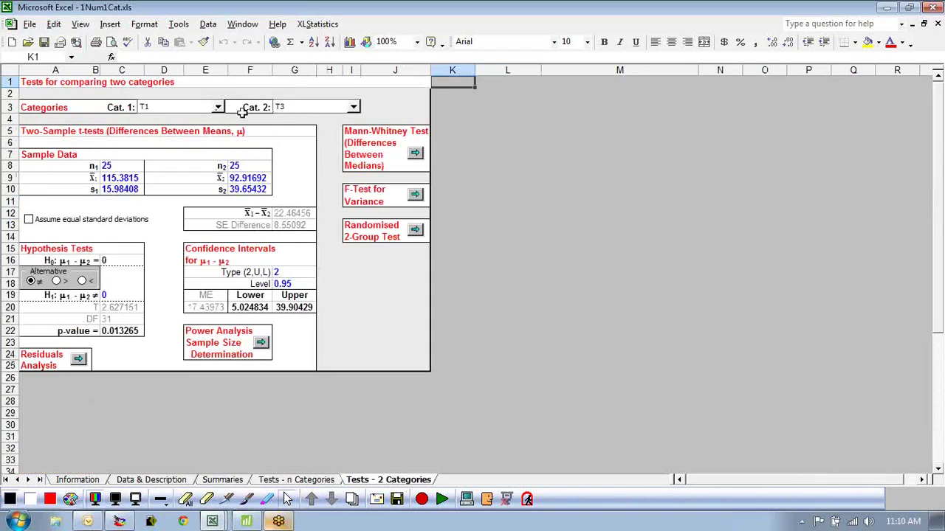
left_click(354, 107)
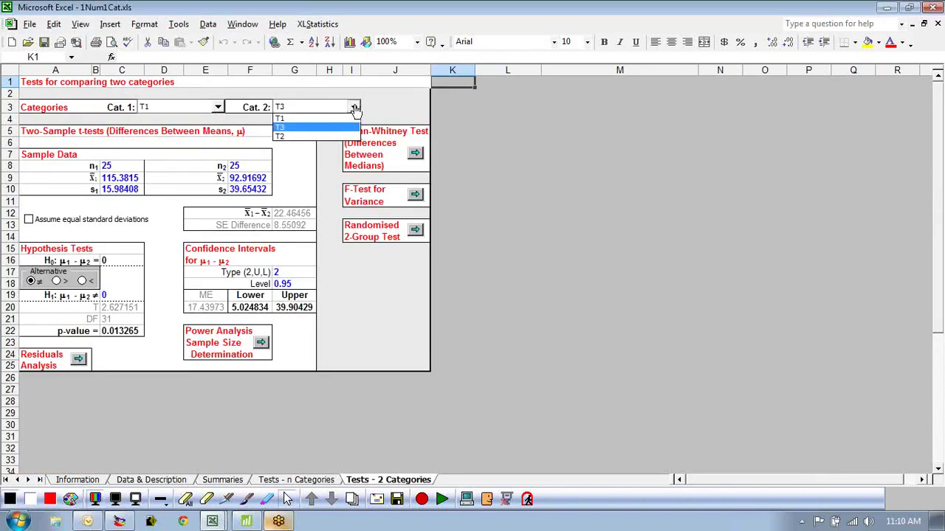
left_click(332, 136)
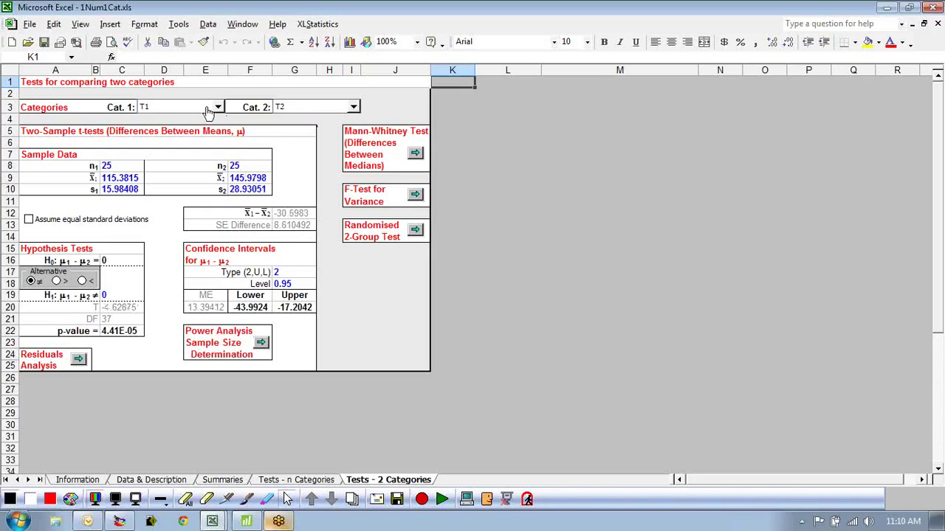
left_click(218, 108)
left_click(194, 127)
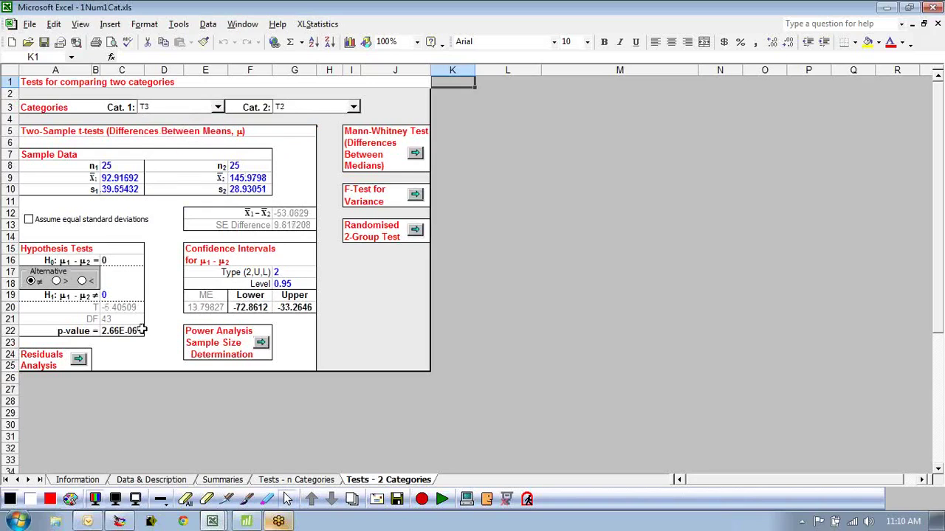
- Format the T1, T3 and T2 statistics from Mean to Max on the Data & Description sheet with no decimal places
left_click(219, 480)
left_click(160, 480)
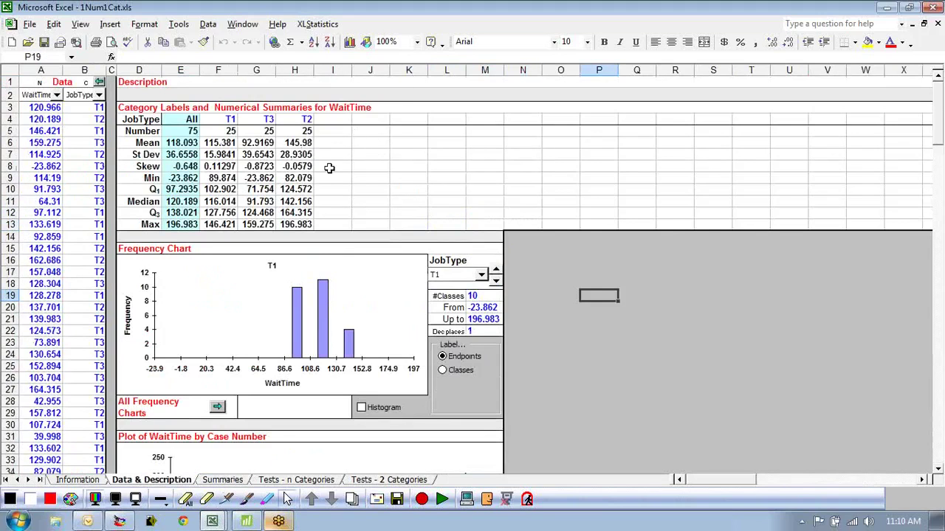
left_click(213, 144)
left_click_drag(212, 143, 295, 224)
left_click(787, 42)
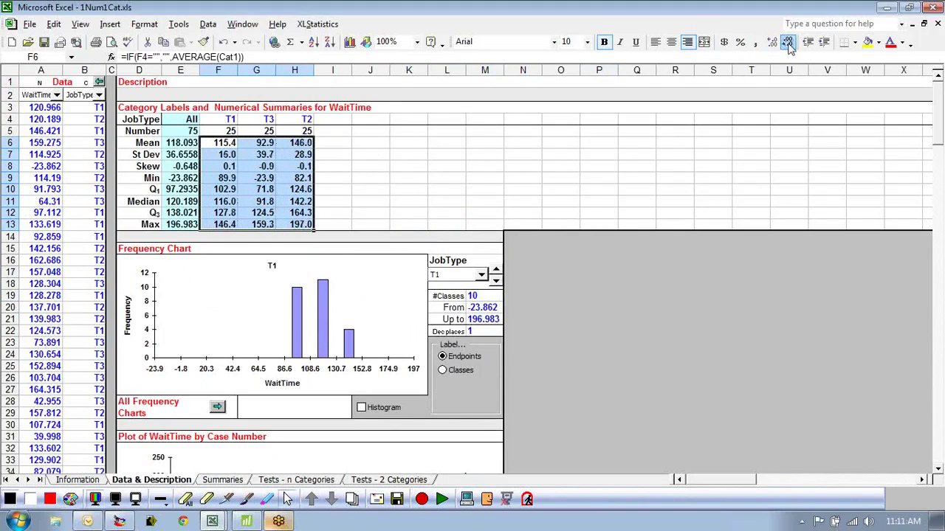
left_click(787, 42)
left_click(401, 180)
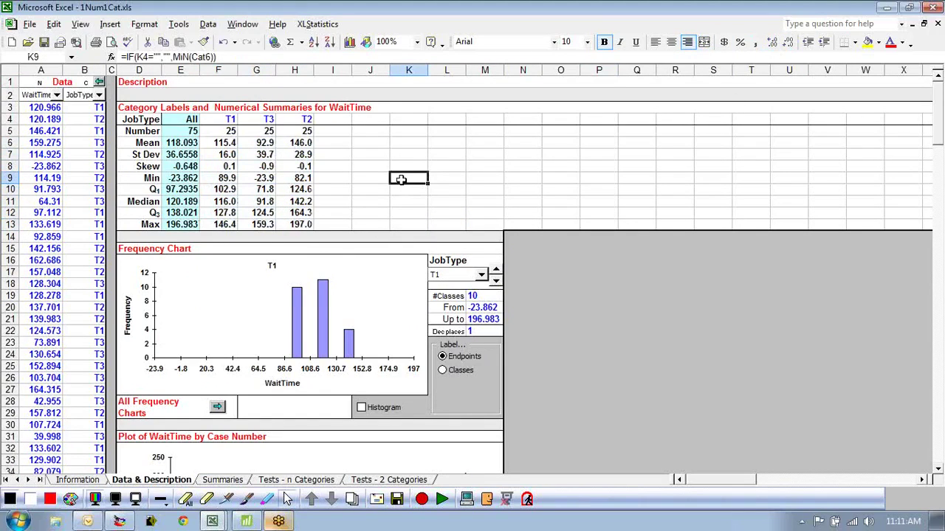
left_click_drag(213, 143, 290, 225)
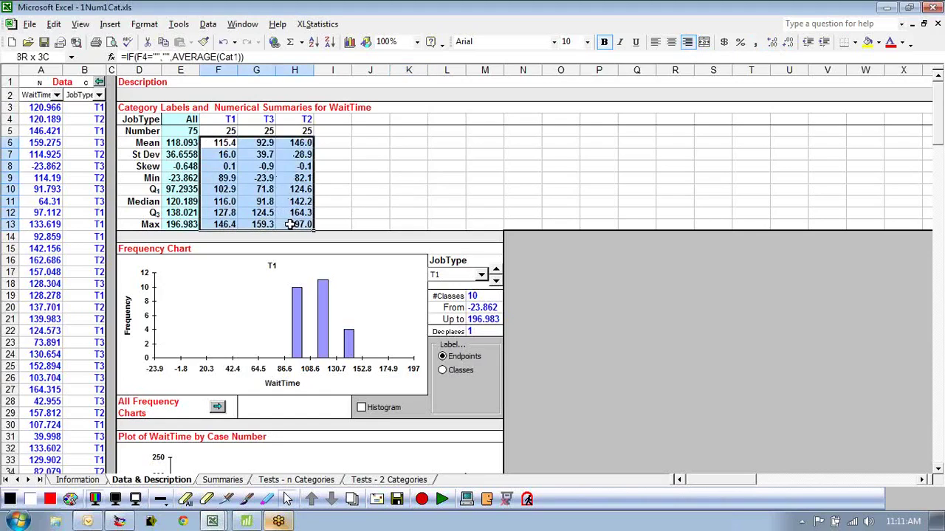
left_click(788, 43)
left_click(487, 156)
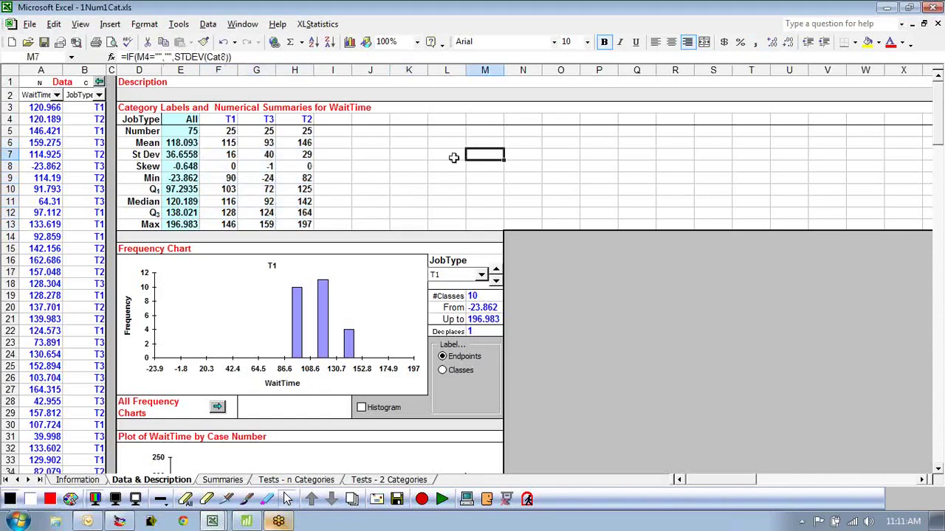
- Activate the screen annotation pen and erase all the earlier handwritten lines from the page
left_click(346, 141)
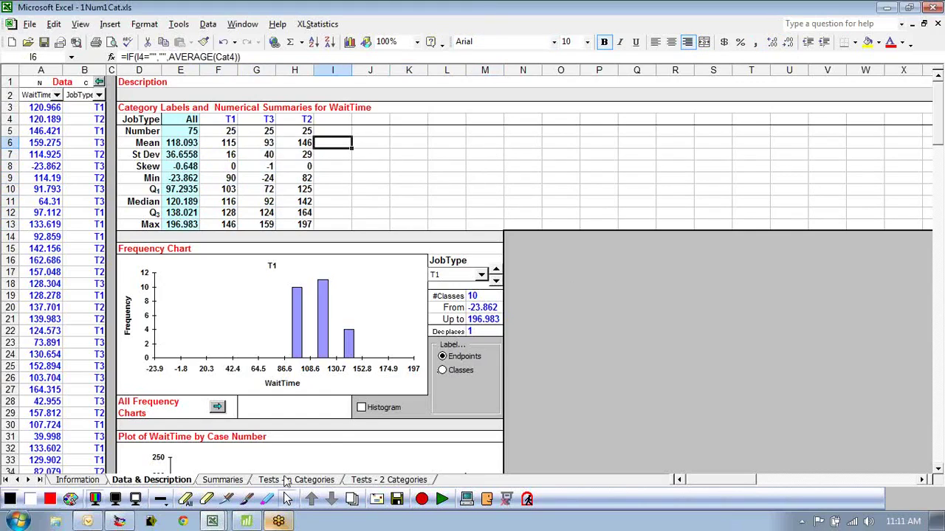
left_click(247, 499)
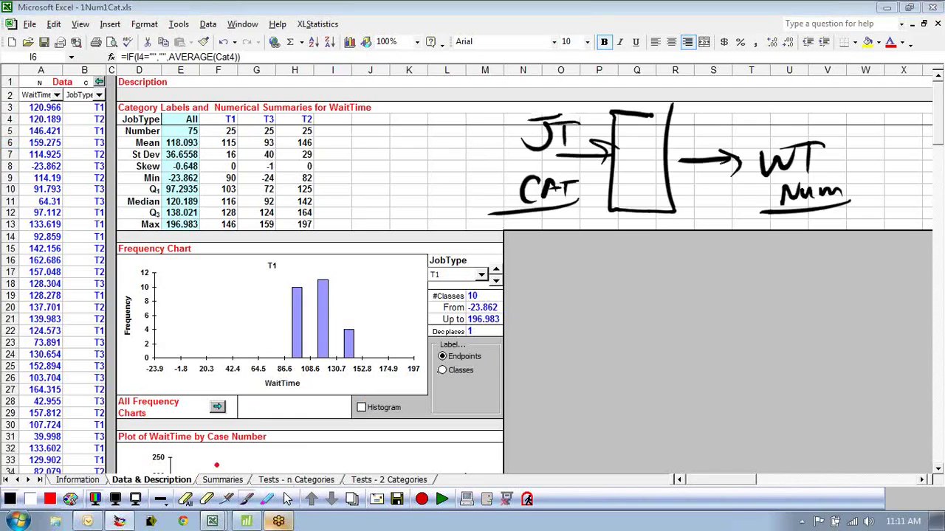
left_click(185, 500)
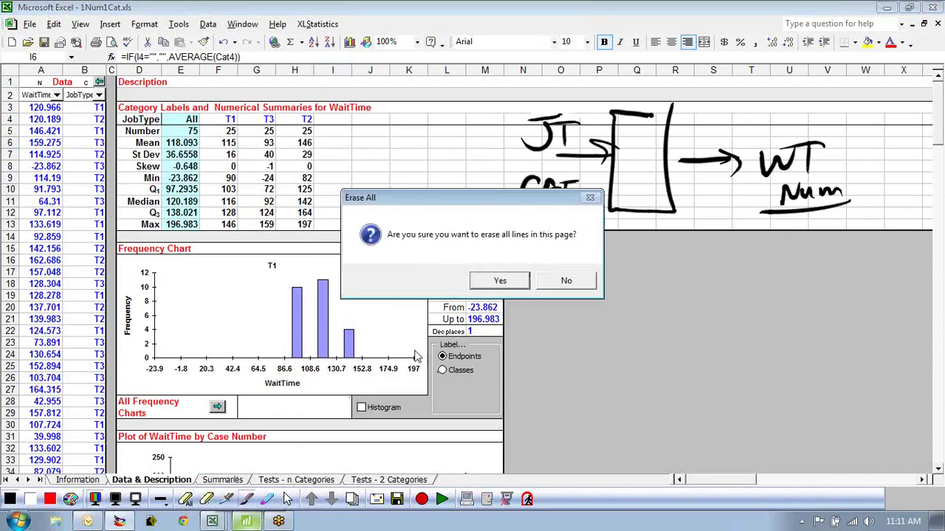
left_click(503, 284)
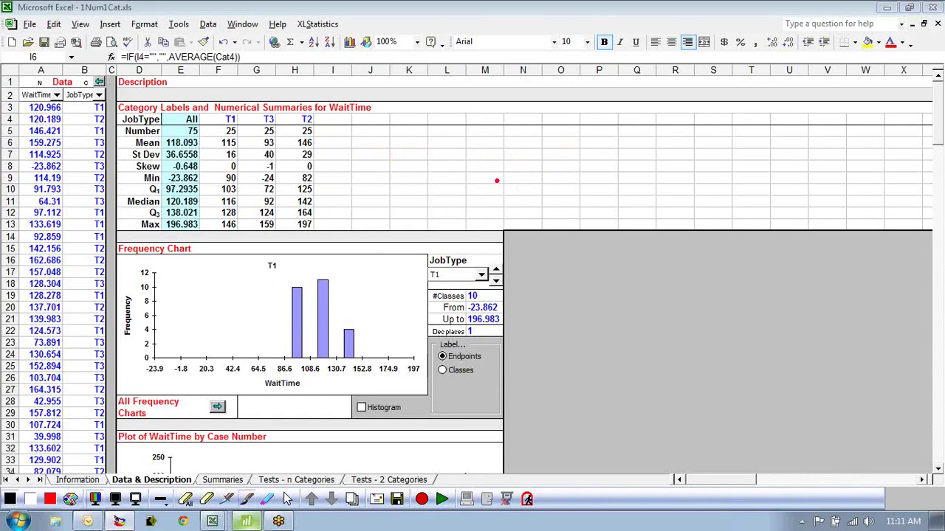
- Handwrite the equation y = 115·T1 + 93·T2 + 146·T3 beside the WaitTime summaries and underline T1, T2 and T3
mouse_move(462, 152)
left_mouse_down()
mouse_move(474, 150)
mouse_move(459, 196)
mouse_move(502, 152)
mouse_move(531, 165)
left_mouse_up()
mouse_move(561, 135)
left_mouse_down()
mouse_move(544, 139)
mouse_move(544, 163)
mouse_move(521, 156)
mouse_move(519, 170)
left_mouse_up()
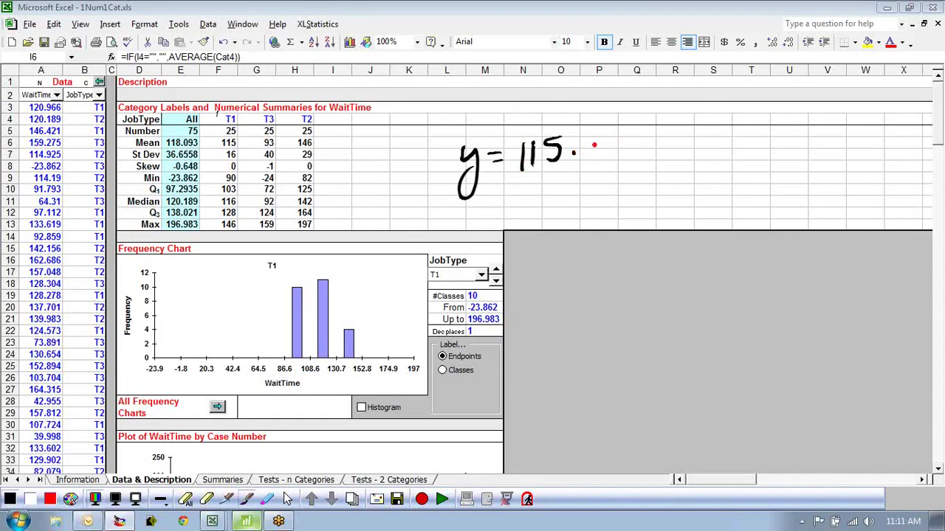
mouse_move(594, 139)
left_mouse_down()
mouse_move(593, 168)
mouse_move(607, 139)
mouse_move(611, 165)
left_mouse_up()
mouse_move(648, 138)
left_mouse_down()
mouse_move(652, 162)
mouse_move(664, 149)
left_mouse_up()
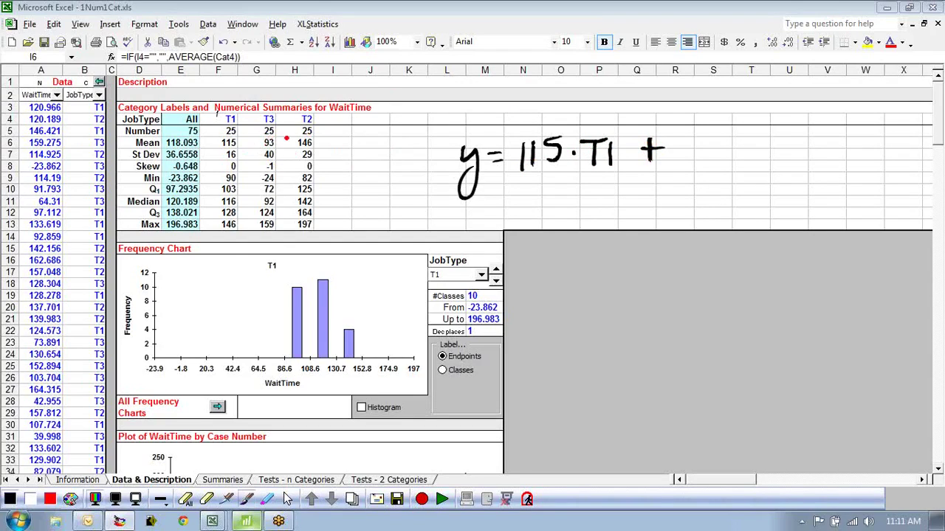
left_click_drag(686, 139, 682, 169)
mouse_move(692, 137)
left_mouse_down()
mouse_move(707, 148)
mouse_move(695, 165)
mouse_move(725, 160)
left_mouse_up()
mouse_move(715, 137)
left_mouse_down()
mouse_move(732, 136)
mouse_move(752, 159)
mouse_move(781, 164)
mouse_move(791, 150)
mouse_move(805, 164)
mouse_move(830, 150)
left_mouse_up()
mouse_move(825, 138)
left_mouse_down()
mouse_move(825, 164)
mouse_move(836, 163)
mouse_move(835, 154)
mouse_move(866, 161)
mouse_move(881, 134)
mouse_move(880, 160)
left_mouse_up()
left_click(856, 150)
left_click(713, 149)
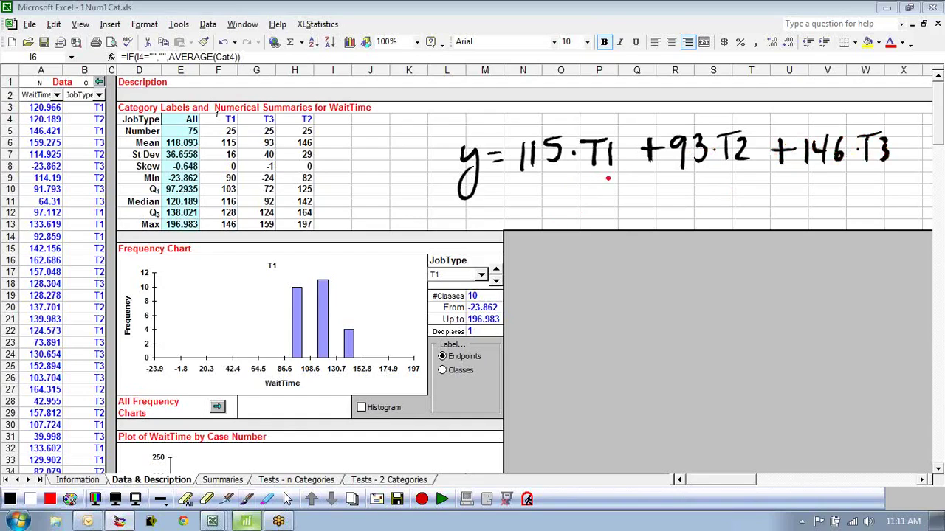
left_click_drag(583, 174, 617, 173)
left_click_drag(728, 173, 756, 172)
left_click_drag(890, 170, 861, 172)
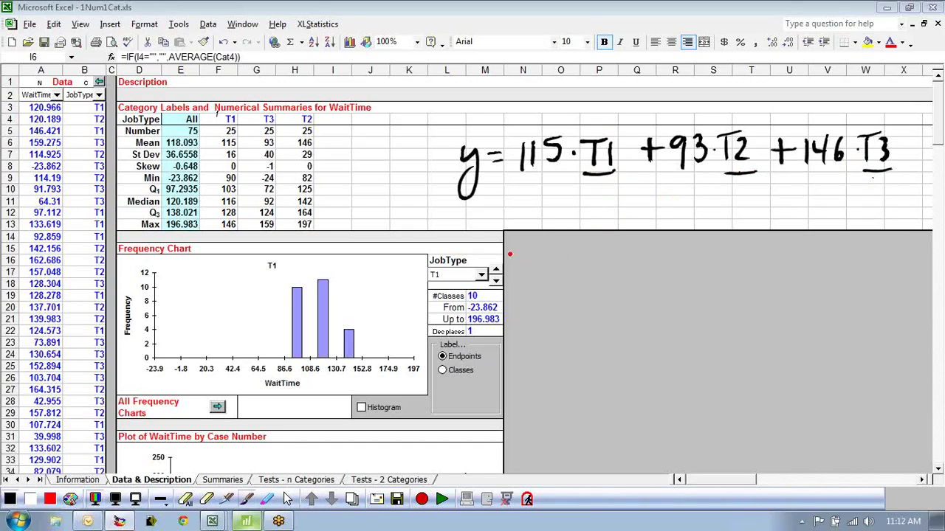
- Handwrite the indicator definition below the equation: T1 = 1 if JT = T1, 0 otherwise, with an arrow in front
left_click_drag(506, 256, 542, 256)
mouse_move(532, 248)
left_mouse_down()
mouse_move(543, 255)
mouse_move(534, 264)
left_mouse_up()
left_click_drag(580, 240, 582, 274)
mouse_move(565, 242)
left_mouse_down()
mouse_move(600, 241)
mouse_move(601, 273)
mouse_move(639, 252)
left_mouse_up()
left_click_drag(627, 264, 638, 263)
left_click_drag(677, 221, 677, 252)
left_click_drag(710, 237, 718, 247)
left_click_drag(737, 224, 731, 250)
mouse_move(726, 237)
left_mouse_down()
mouse_move(770, 220)
mouse_move(796, 218)
left_mouse_up()
left_click_drag(793, 221, 816, 220)
mouse_move(802, 223)
left_mouse_down()
mouse_move(801, 247)
mouse_move(832, 232)
left_mouse_up()
left_click_drag(819, 241, 846, 242)
left_click_drag(840, 223, 865, 244)
left_click_drag(680, 271, 679, 270)
left_click_drag(738, 273, 756, 291)
mouse_move(747, 271)
left_mouse_down()
mouse_move(765, 267)
mouse_move(767, 289)
left_mouse_up()
mouse_move(769, 281)
left_mouse_down()
mouse_move(826, 270)
mouse_move(856, 282)
left_mouse_up()
left_click(880, 282)
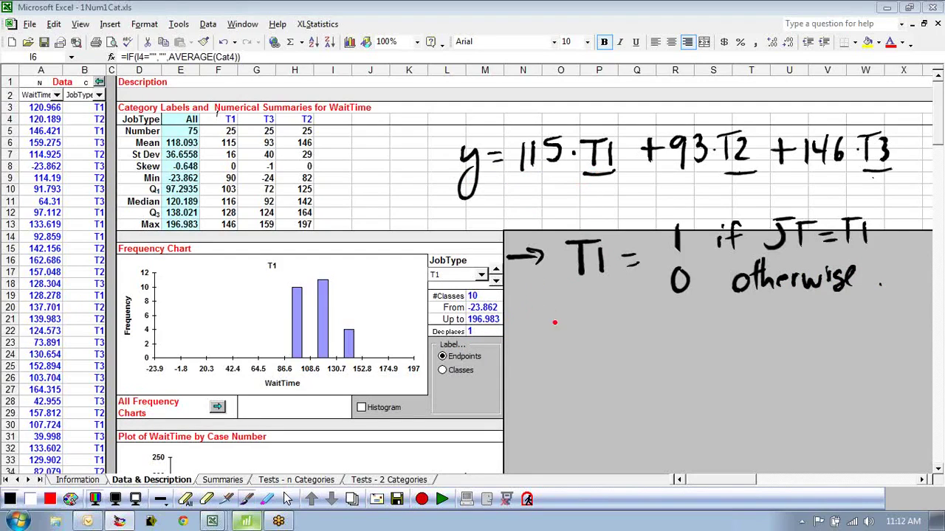
- Handwrite the T1 case y = 115·1 + 93·0 + 146·0 and strike through the two zero terms
left_click_drag(514, 344, 517, 400)
mouse_move(541, 352)
left_mouse_down()
mouse_move(593, 362)
mouse_move(616, 363)
left_mouse_up()
mouse_move(619, 338)
left_mouse_down()
mouse_move(634, 338)
mouse_move(654, 361)
mouse_move(661, 329)
mouse_move(695, 362)
left_mouse_up()
left_click(642, 352)
mouse_move(688, 349)
left_mouse_down()
mouse_move(727, 332)
mouse_move(734, 353)
mouse_move(746, 335)
mouse_move(743, 359)
left_mouse_up()
left_click(773, 341)
mouse_move(786, 334)
left_mouse_down()
mouse_move(791, 352)
mouse_move(788, 334)
mouse_move(809, 357)
mouse_move(831, 339)
mouse_move(837, 355)
left_mouse_up()
mouse_move(849, 329)
left_mouse_down()
mouse_move(861, 345)
mouse_move(856, 361)
mouse_move(868, 357)
left_mouse_up()
left_click(884, 341)
left_click_drag(906, 328, 904, 329)
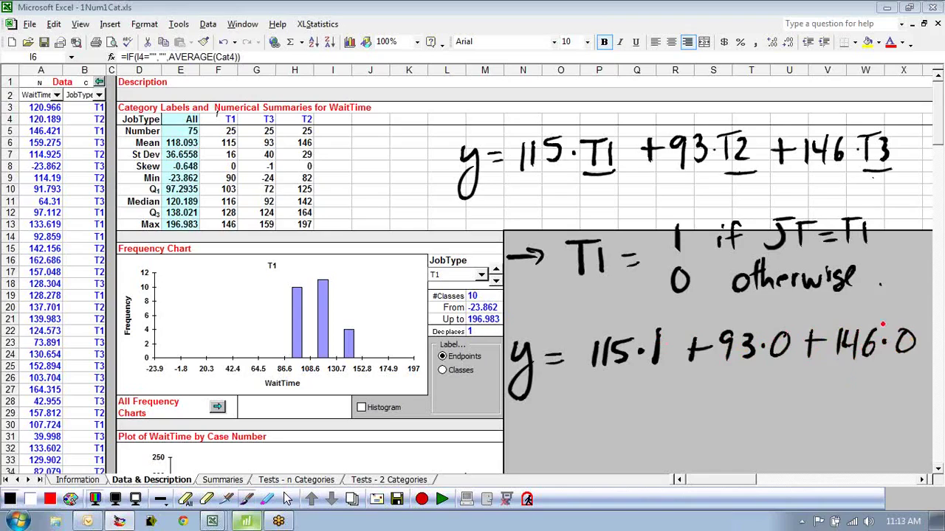
mouse_move(843, 374)
left_mouse_down()
mouse_move(887, 310)
mouse_move(890, 329)
left_mouse_up()
mouse_move(784, 312)
left_mouse_down()
mouse_move(741, 364)
mouse_move(779, 317)
left_mouse_up()
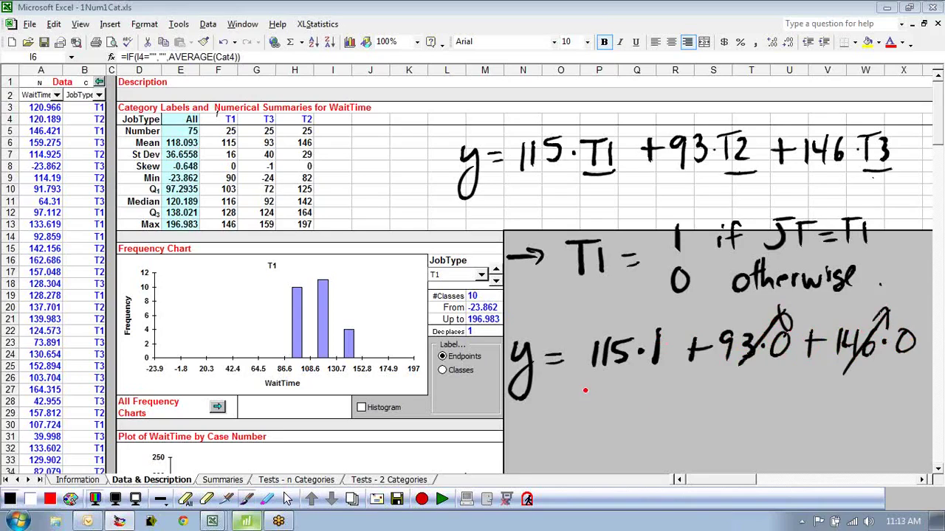
- Handwrite the result y = 115 under the T1 case and finish it with a double slash
left_click_drag(536, 414, 605, 427)
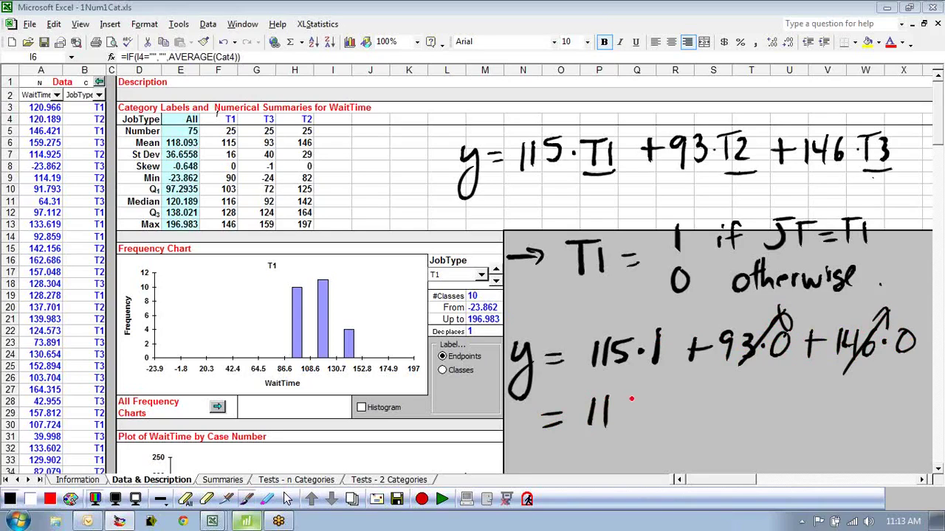
left_click_drag(622, 394, 624, 423)
left_click_drag(627, 396, 639, 394)
left_click_drag(646, 443, 679, 391)
left_click_drag(676, 397, 650, 425)
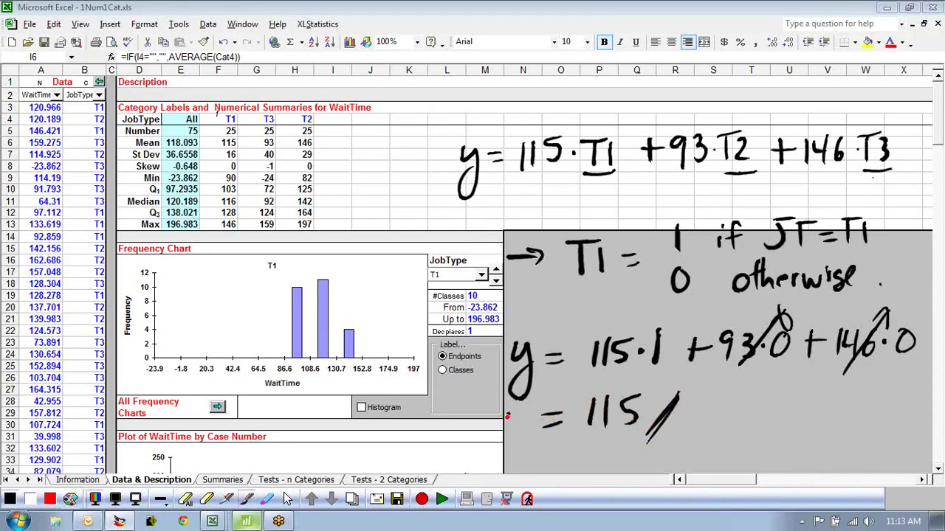
left_click_drag(508, 404, 509, 457)
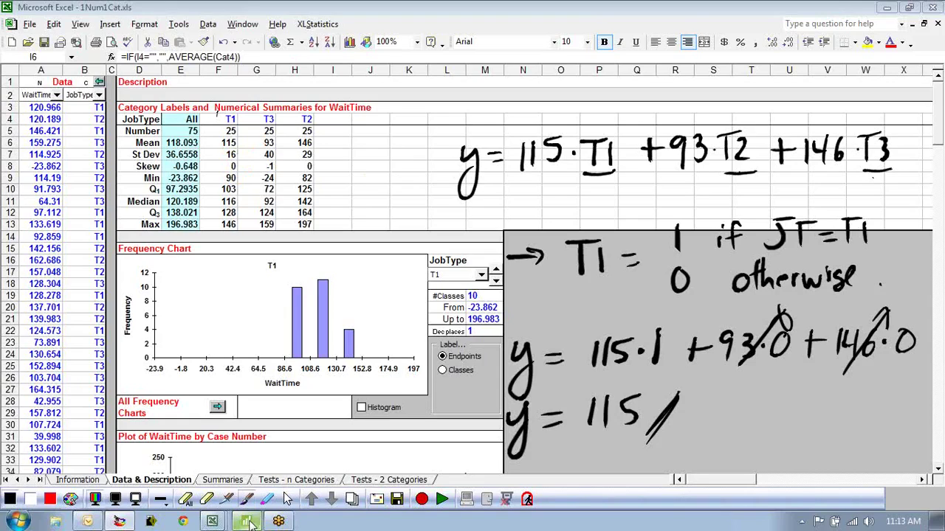
- Switch to the Job Type - Copy.xls workbook and copy the JobType and WaitTime columns with their headers
mouse_move(212, 521)
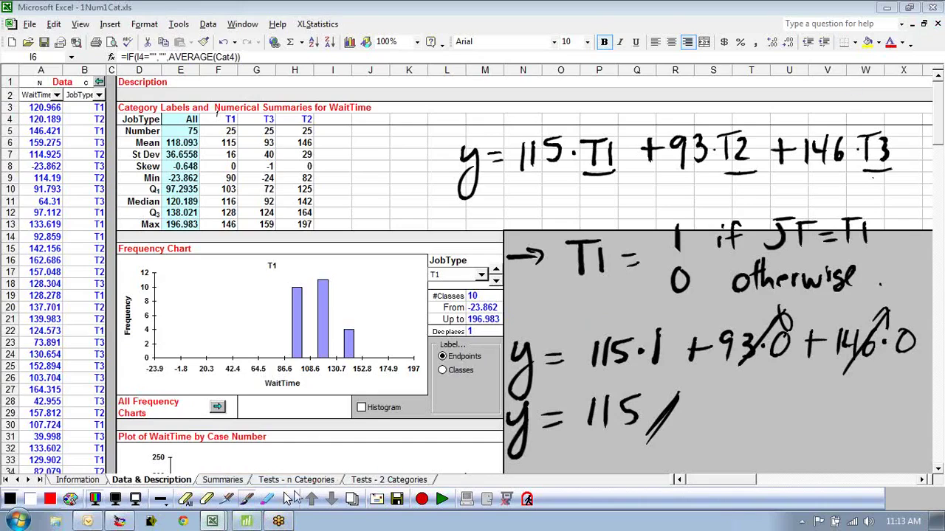
left_click(212, 521)
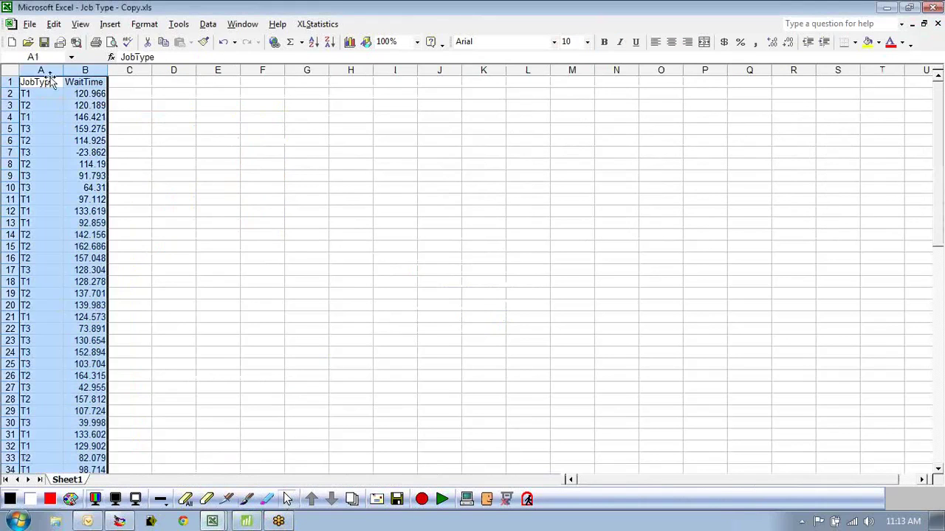
left_click_drag(29, 82, 54, 84)
left_click(41, 70)
key("ctrl+shift+Down")
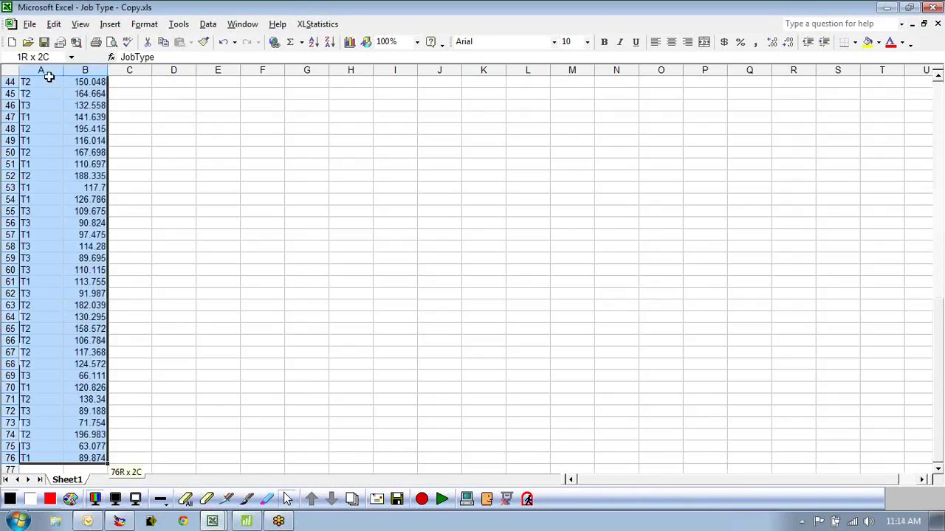
key("ctrl+c")
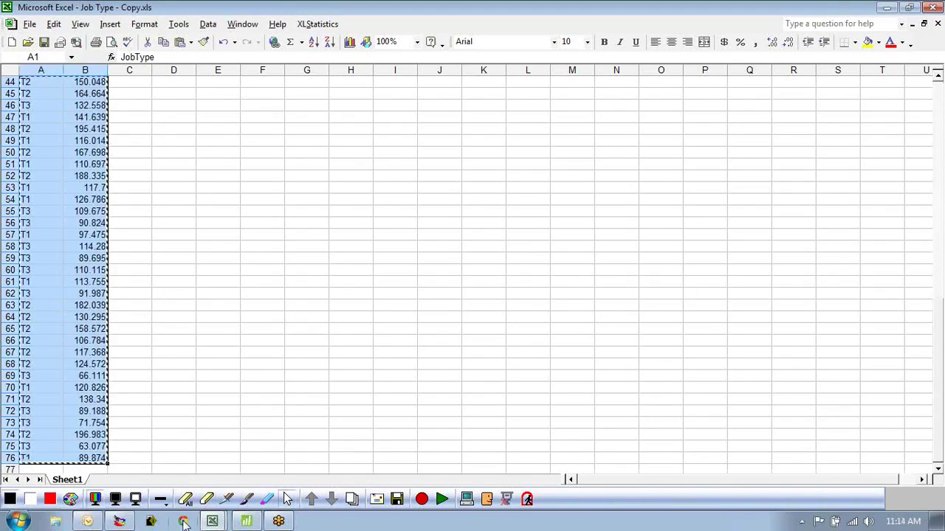
- Switch to Minitab, paste the copied data with headers starting at column C1, and maximize the worksheet
left_click(246, 521)
left_click(60, 313)
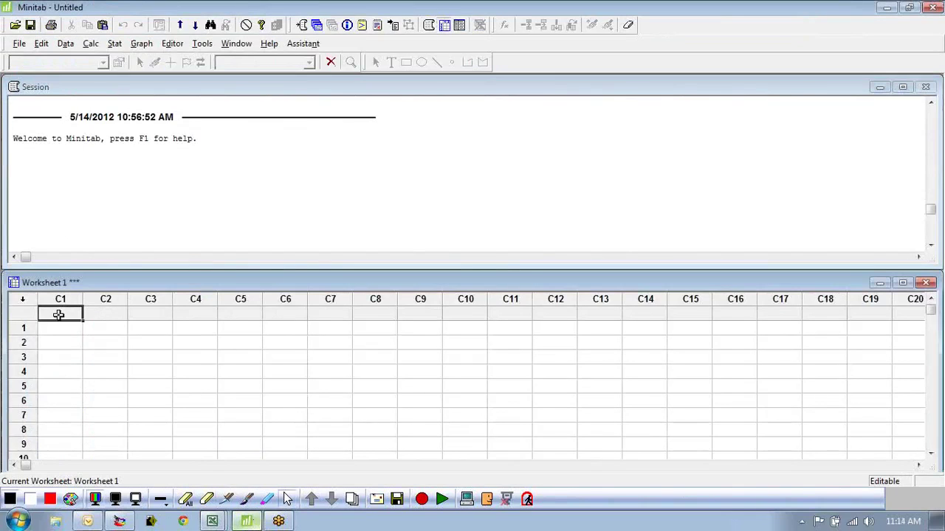
key("ctrl+v")
double_click(171, 285)
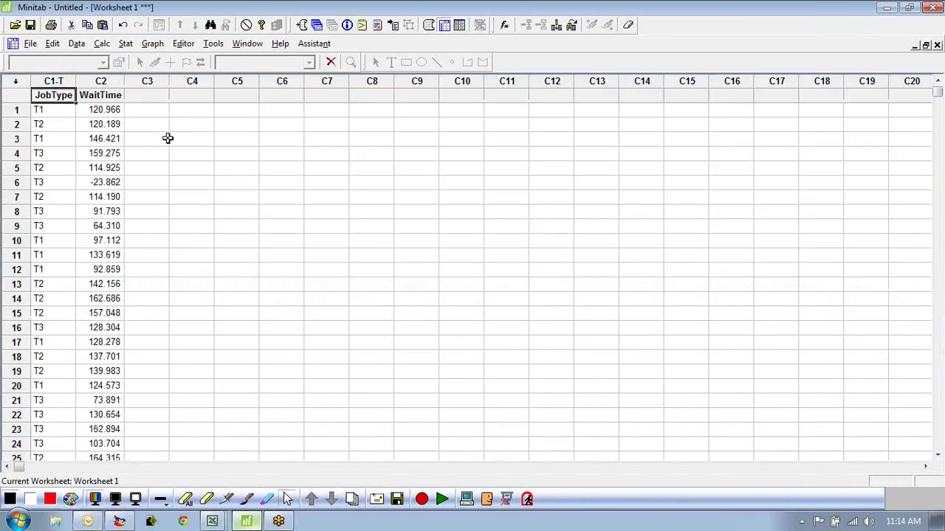
- Examine the JobType column's header and the category values in its first rows
left_click(167, 139)
left_click(60, 97)
left_click(58, 81)
left_click(47, 110)
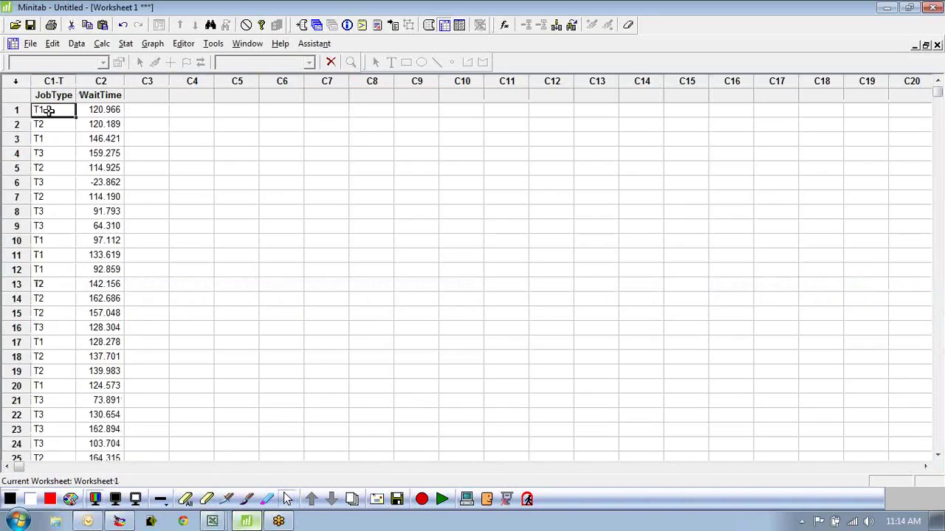
left_click(45, 122)
left_click(46, 138)
left_click(45, 184)
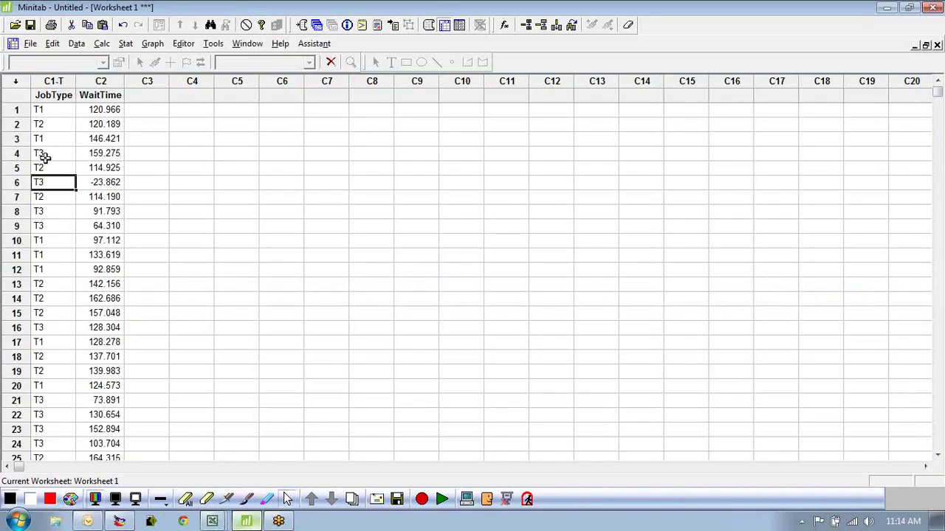
- Make indicator variables for JobType, stored in the columns JobType_T1, JobType_T2 and JobType_T3
left_click(99, 44)
left_click(139, 158)
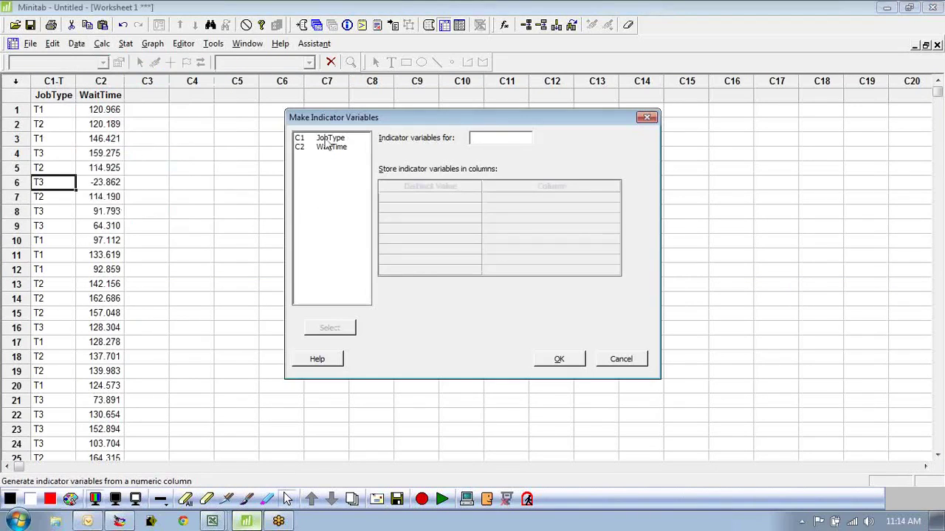
double_click(327, 139)
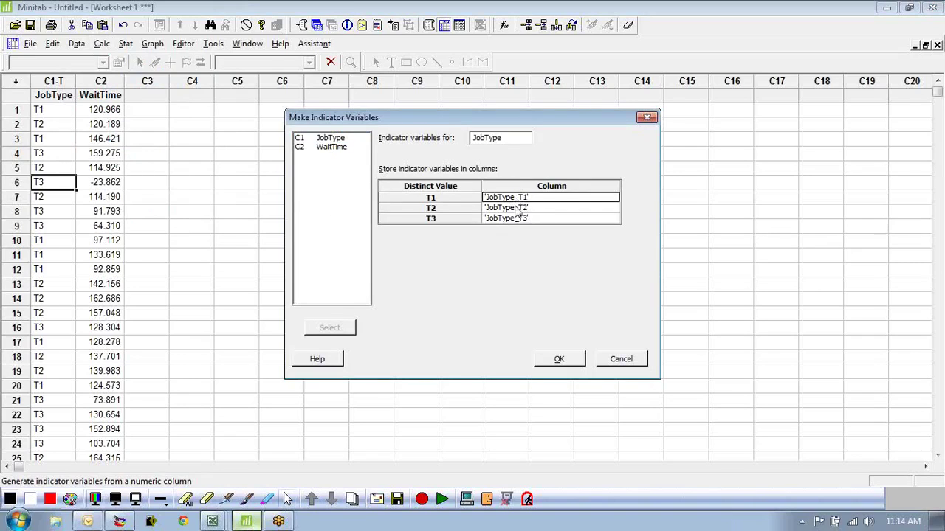
left_click(560, 361)
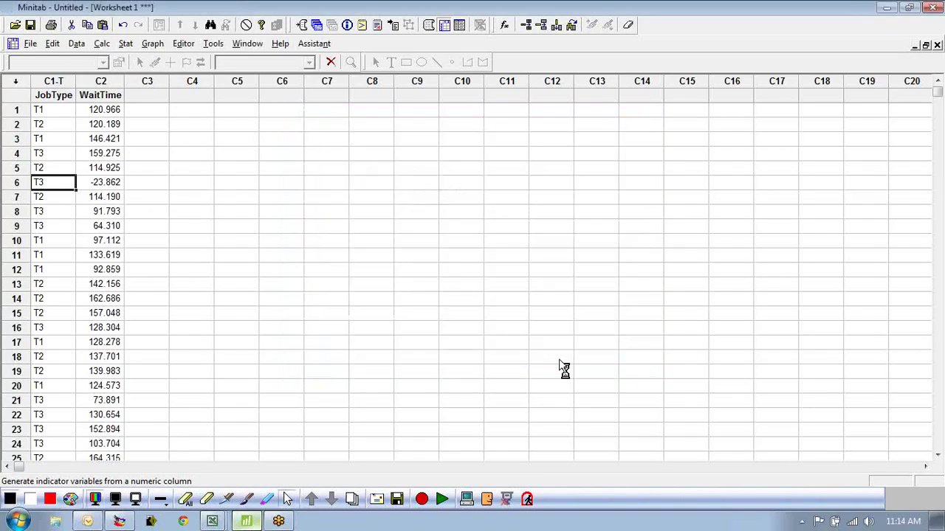
left_click(336, 168)
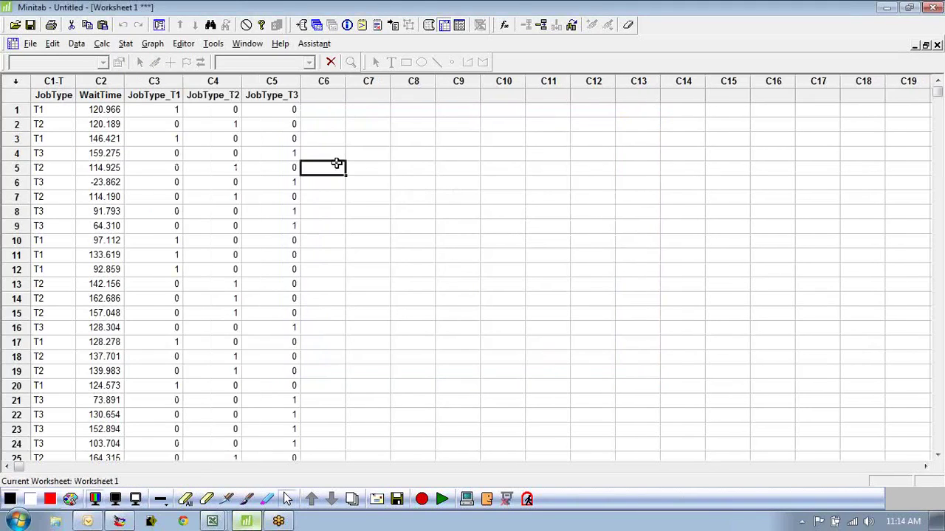
- Compare the JobType categories in rows 1 to 3 with their values in the three indicator columns
left_click(150, 95)
key("Down")
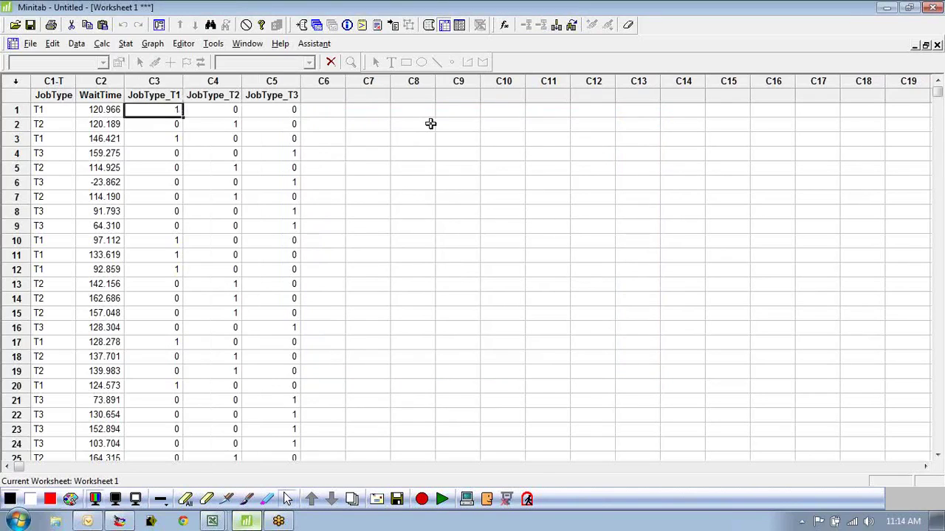
left_click(56, 111)
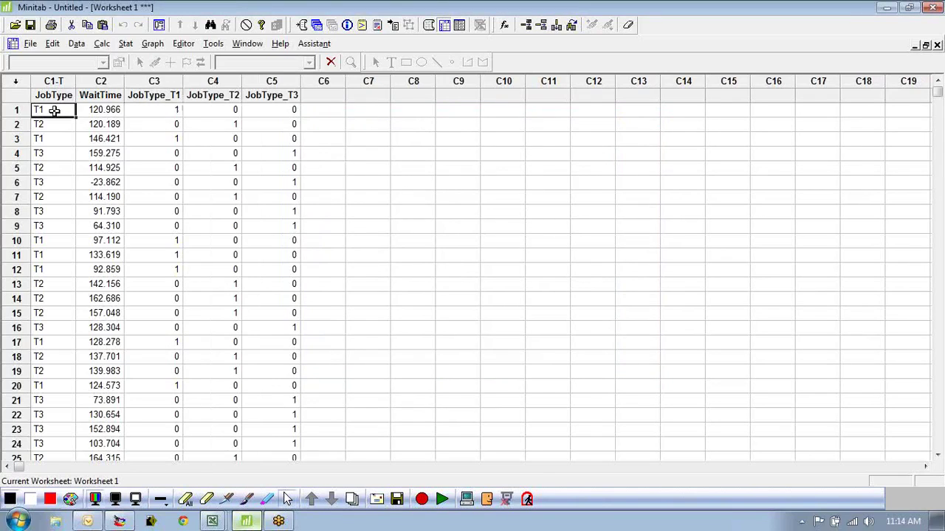
left_click(169, 111)
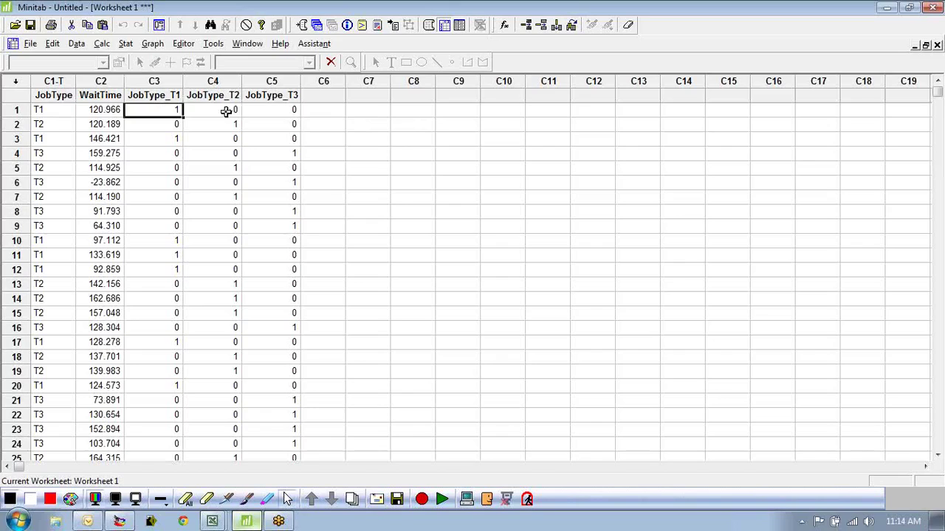
left_click(285, 110)
left_click(55, 125)
left_click(148, 127)
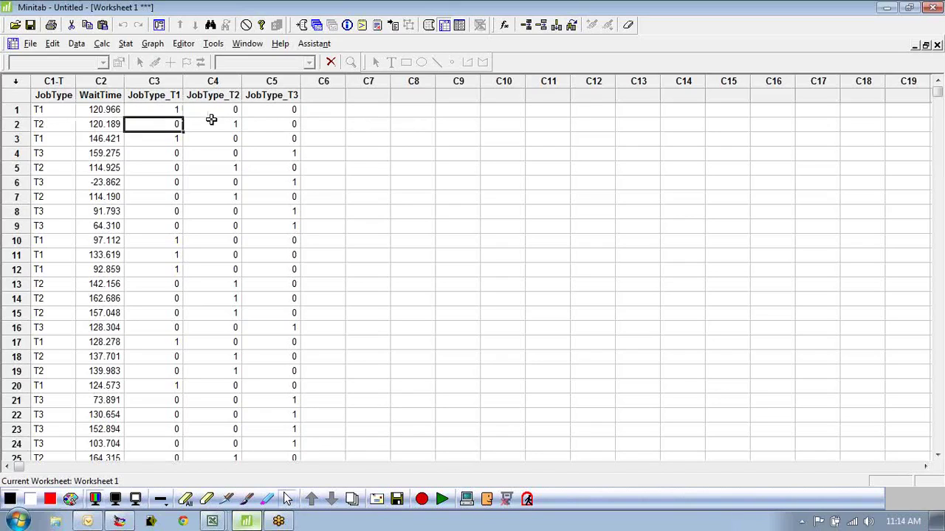
left_click(285, 125)
left_click(46, 139)
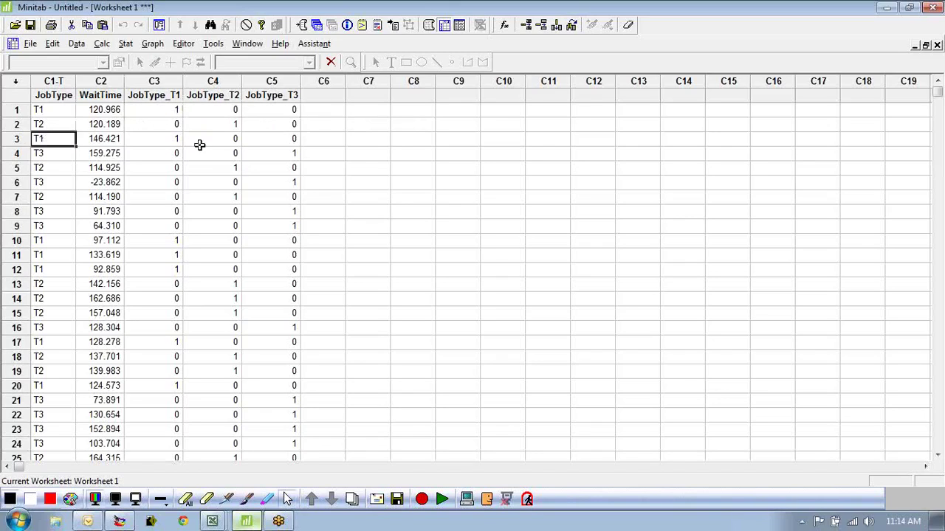
left_click(167, 140)
left_click(228, 140)
left_click(283, 140)
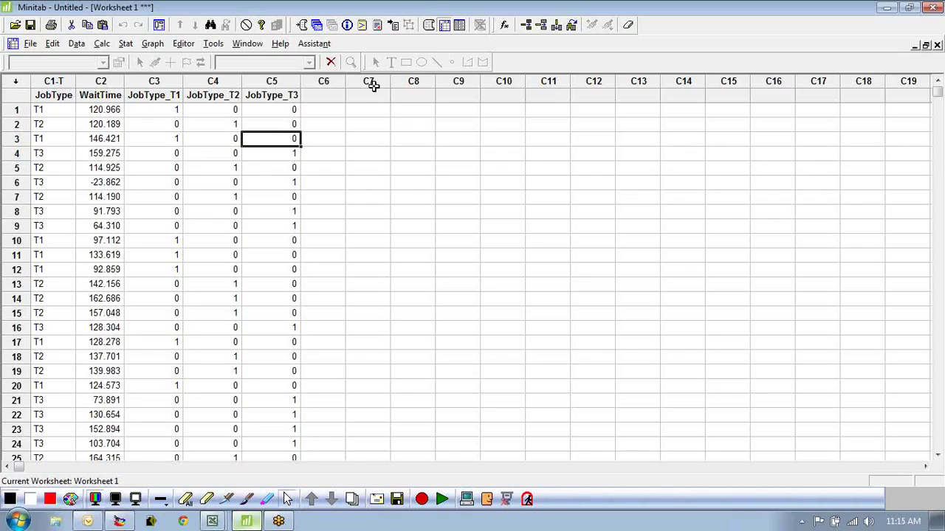
- Run a regression with WaitTime as the response and JobType_T1, JobType_T2 and JobType_T3 as predictors
left_click(125, 44)
mouse_move(159, 78)
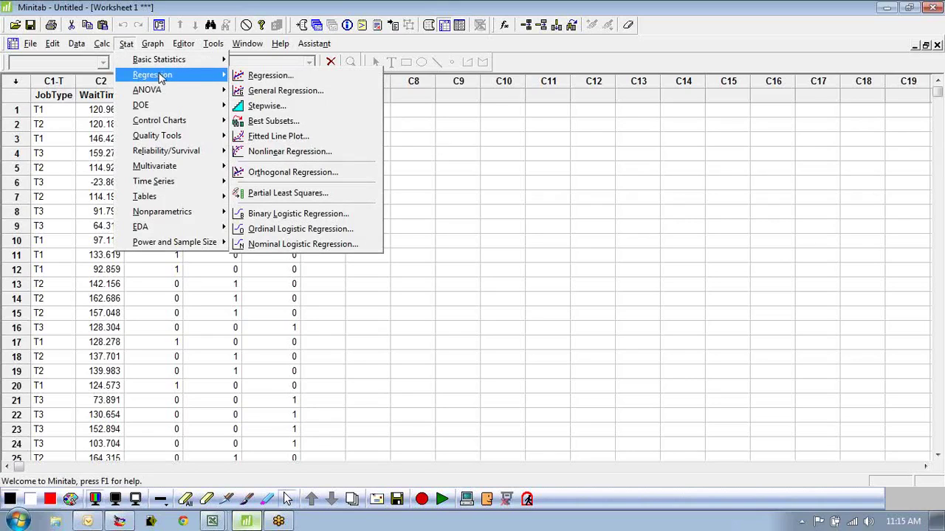
left_click(272, 75)
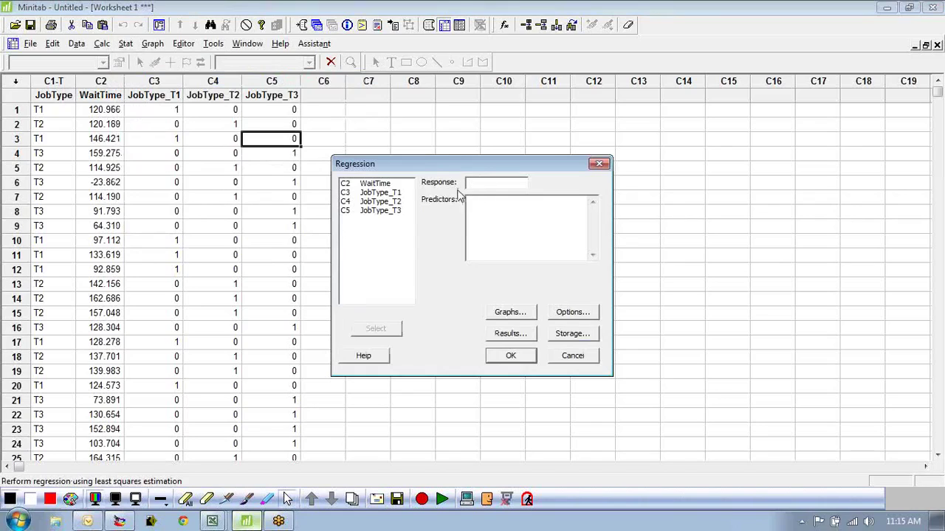
double_click(362, 184)
left_click(387, 193)
double_click(380, 193)
double_click(380, 202)
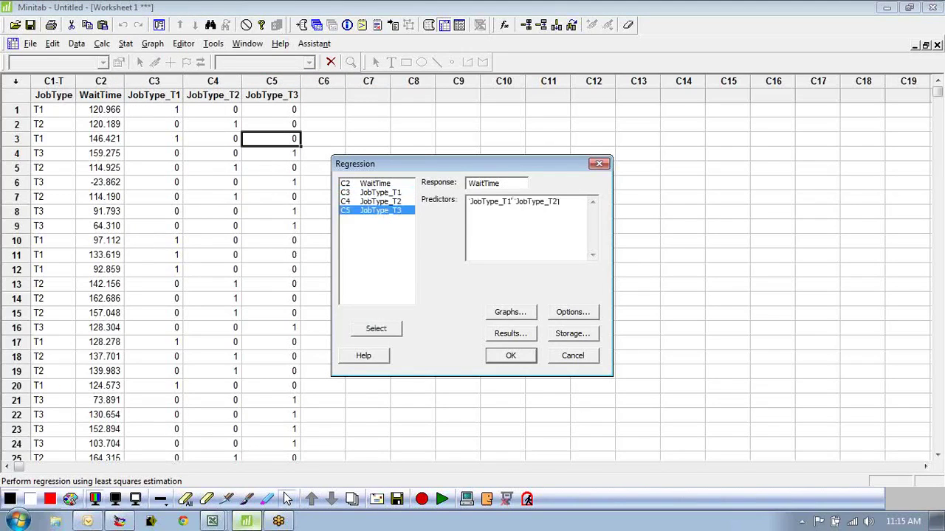
double_click(380, 210)
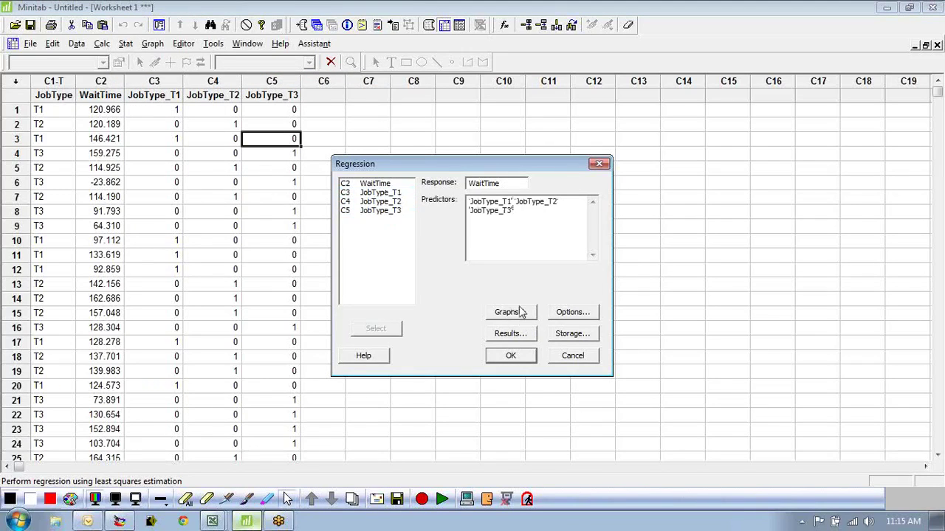
left_click(512, 359)
left_click(512, 359)
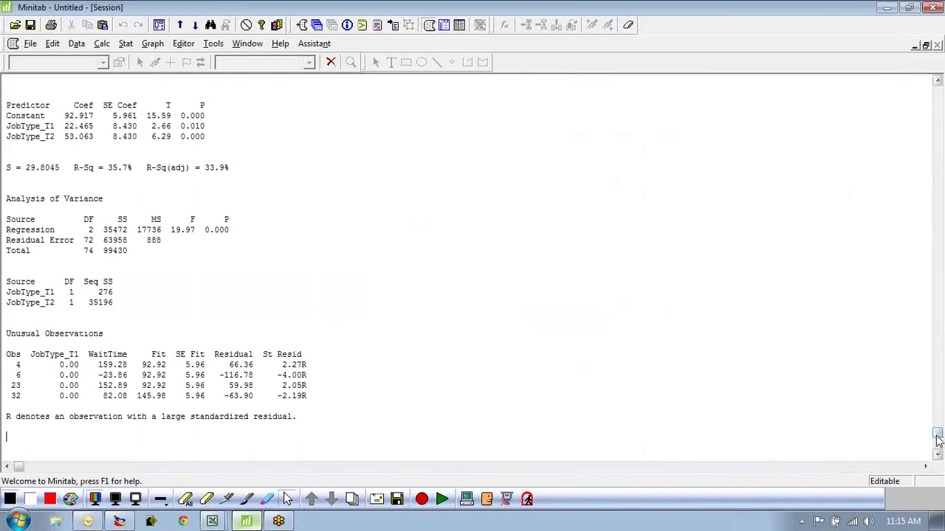
- Review the regression output and check the JobType_T1 indicator values in the worksheet's first two rows, returning to the session output
scroll(318, 206, "up", 4)
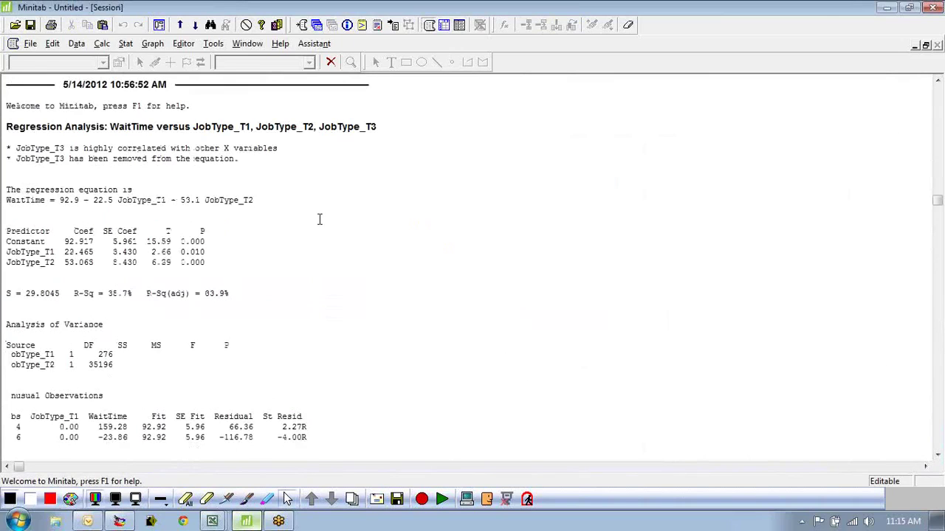
scroll(322, 210, "down", 2)
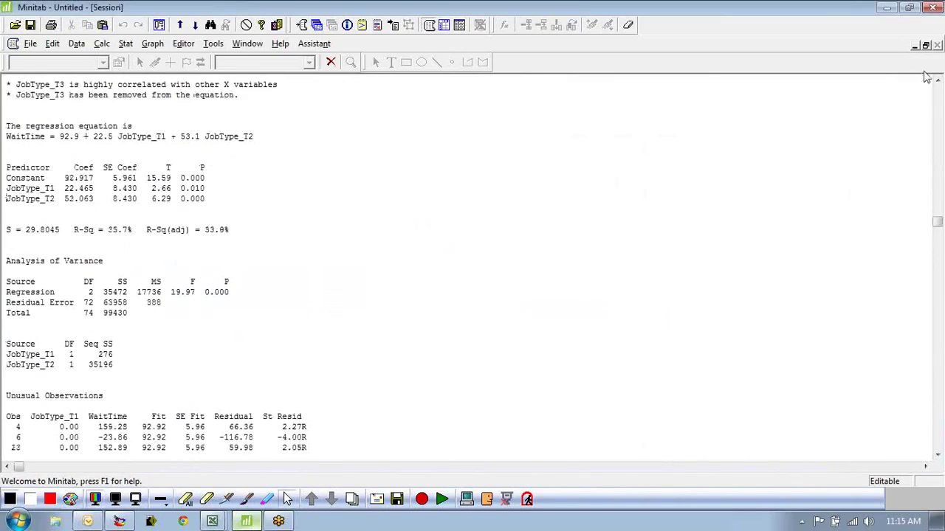
scroll(209, 106, "up", 1)
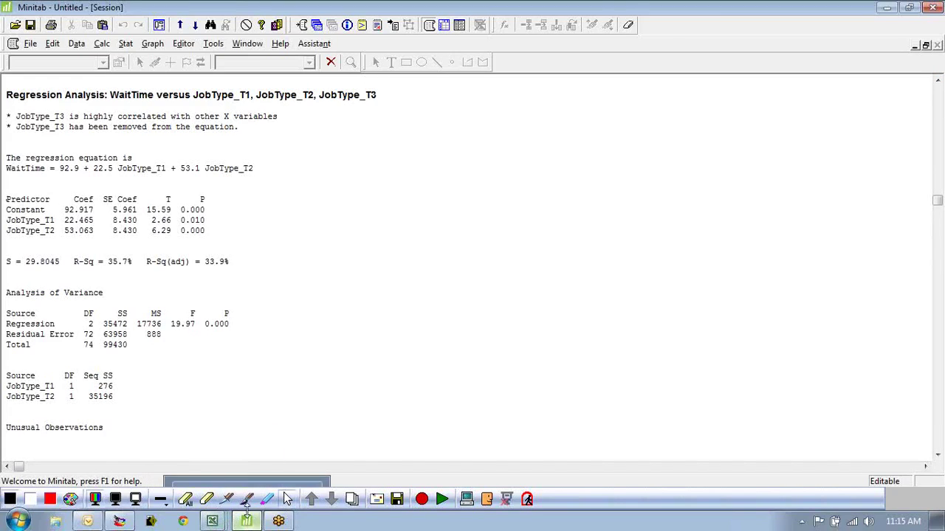
left_click(443, 24)
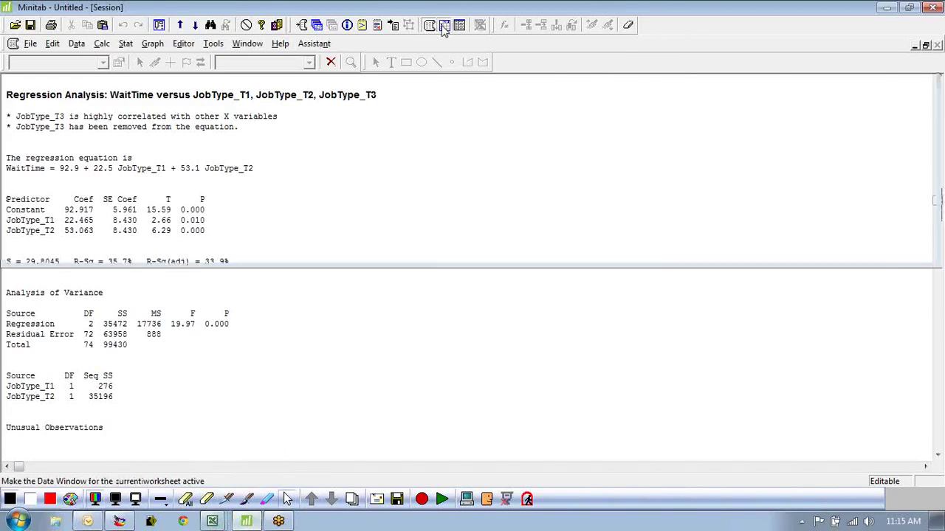
left_click(168, 112)
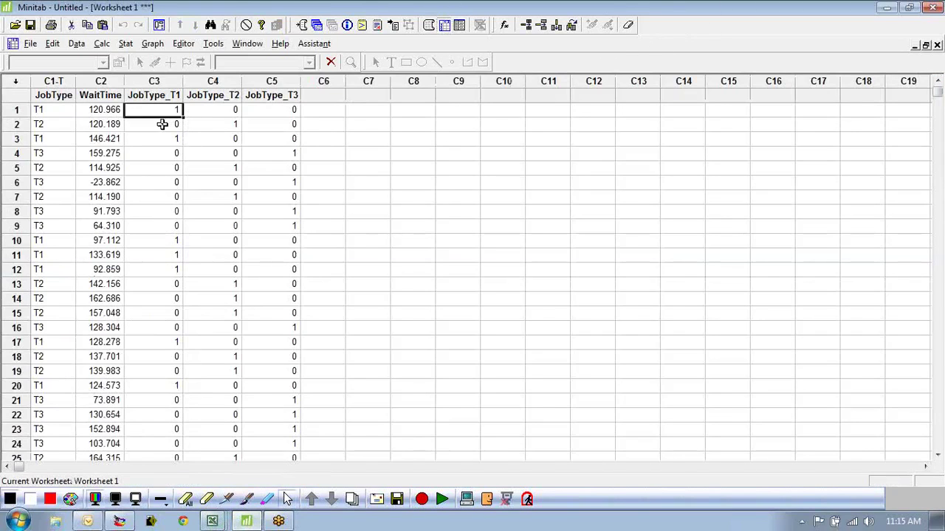
left_click(163, 126)
left_click(155, 112)
left_click(429, 25)
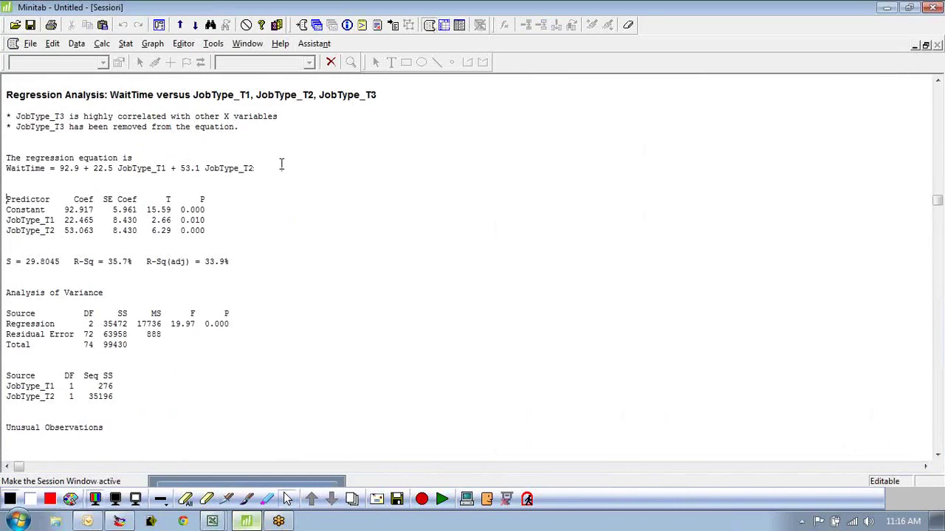
- Highlight the fitted WaitTime equation in the output and examine its JobType_T1 term
left_click_drag(287, 169, 3, 173)
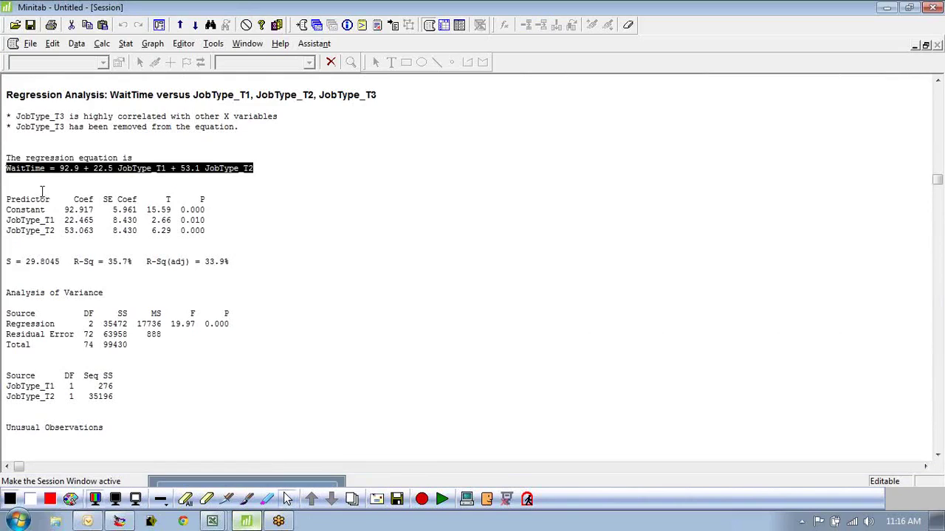
left_click(78, 172)
double_click(103, 168)
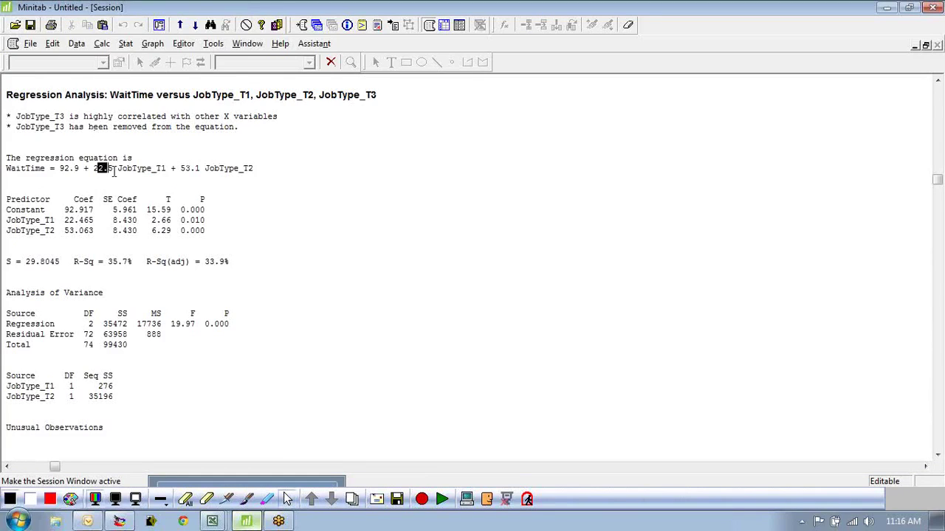
left_click(139, 171)
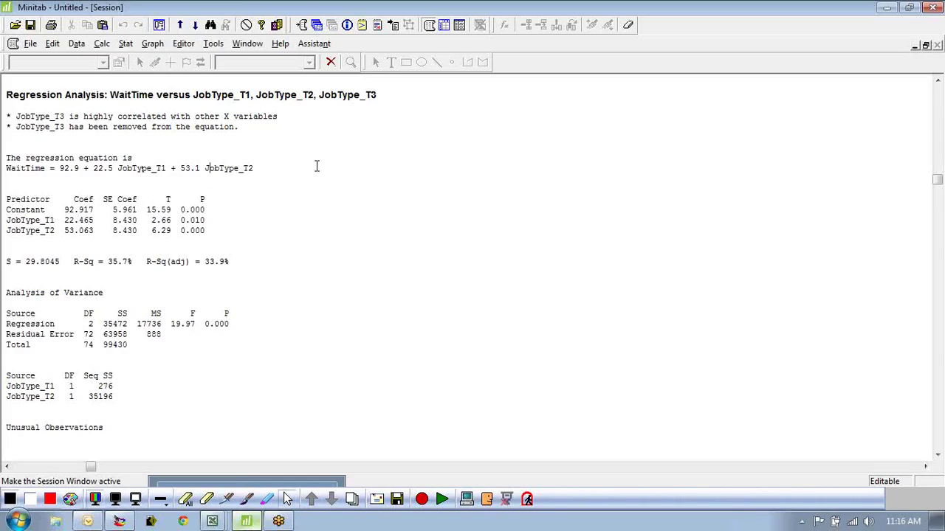
- Erase all earlier handwritten annotations and write "JT = T1" with the pen in the blank area beside the regression output
left_click(254, 497)
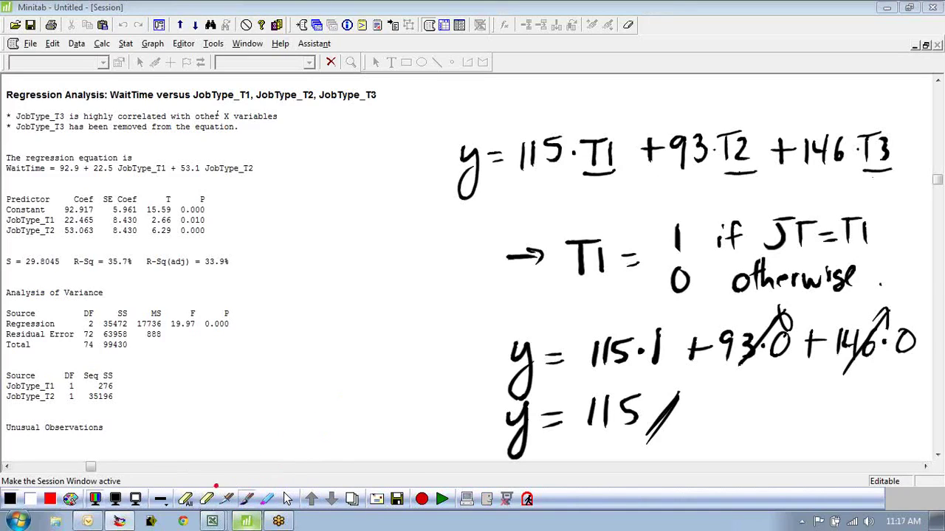
left_click(186, 500)
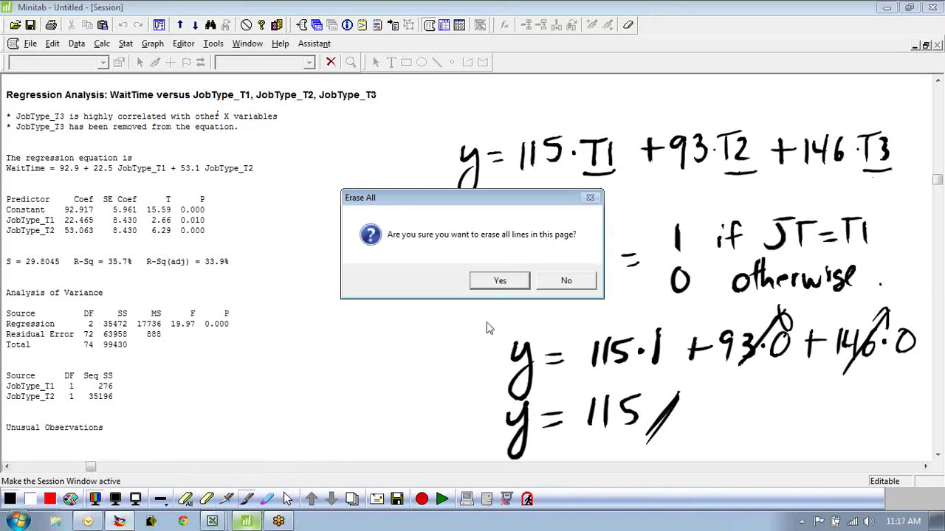
left_click(495, 281)
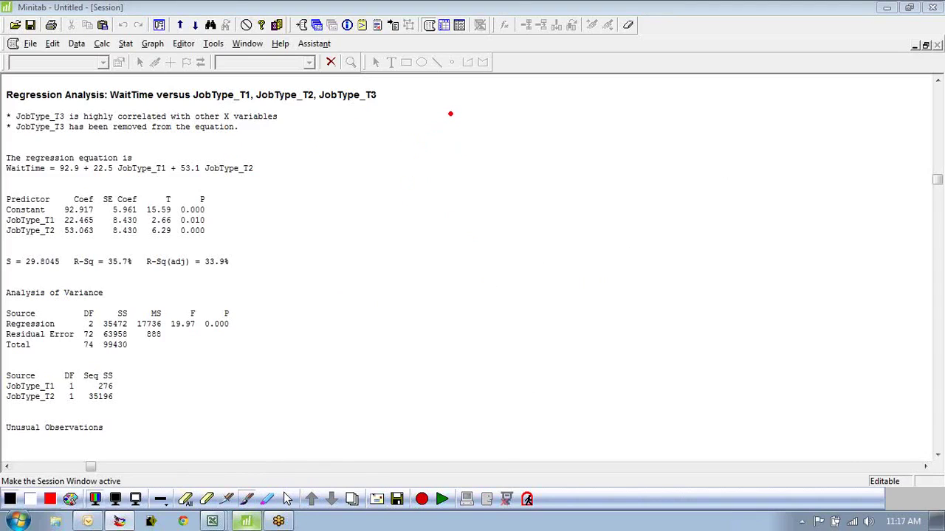
mouse_move(450, 114)
left_mouse_down()
mouse_move(483, 111)
mouse_move(499, 126)
mouse_move(541, 130)
left_mouse_up()
mouse_move(528, 106)
left_mouse_down()
mouse_move(555, 104)
mouse_move(568, 130)
left_mouse_up()
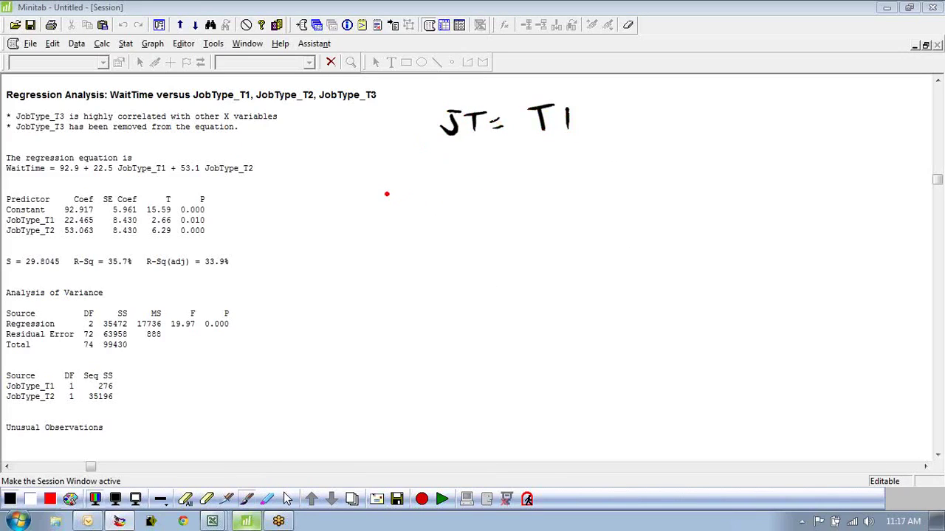
- Handwrite "WT = 92.9 + 22.5 · 1 + 53.1" below the "JT = T1" line
mouse_move(387, 182)
left_mouse_down()
mouse_move(430, 181)
mouse_move(437, 195)
left_mouse_up()
left_click_drag(489, 172, 487, 196)
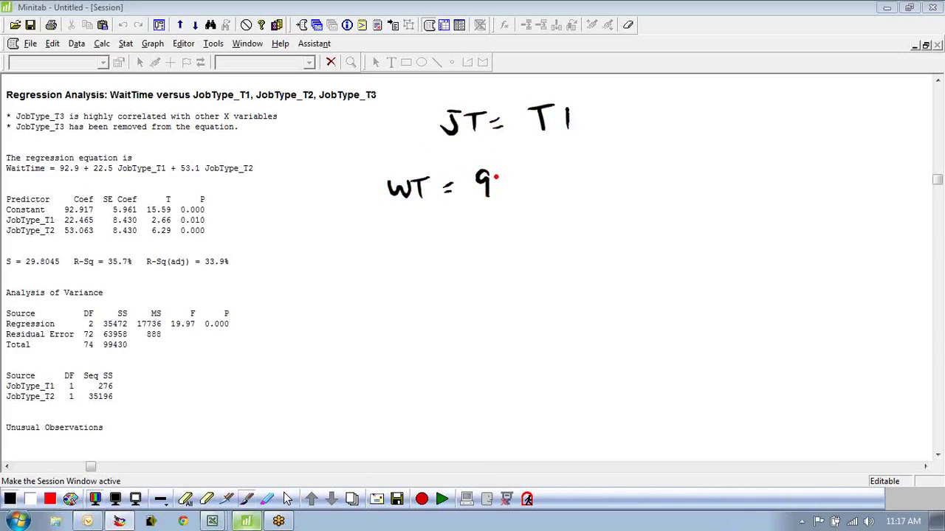
mouse_move(496, 175)
left_mouse_down()
mouse_move(511, 198)
mouse_move(535, 174)
mouse_move(532, 194)
left_mouse_up()
left_click(518, 190)
mouse_move(569, 168)
left_mouse_down()
mouse_move(569, 196)
mouse_move(585, 180)
mouse_move(609, 194)
left_mouse_up()
mouse_move(611, 172)
left_mouse_down()
mouse_move(626, 185)
mouse_move(648, 164)
mouse_move(644, 190)
left_mouse_up()
left_click(633, 187)
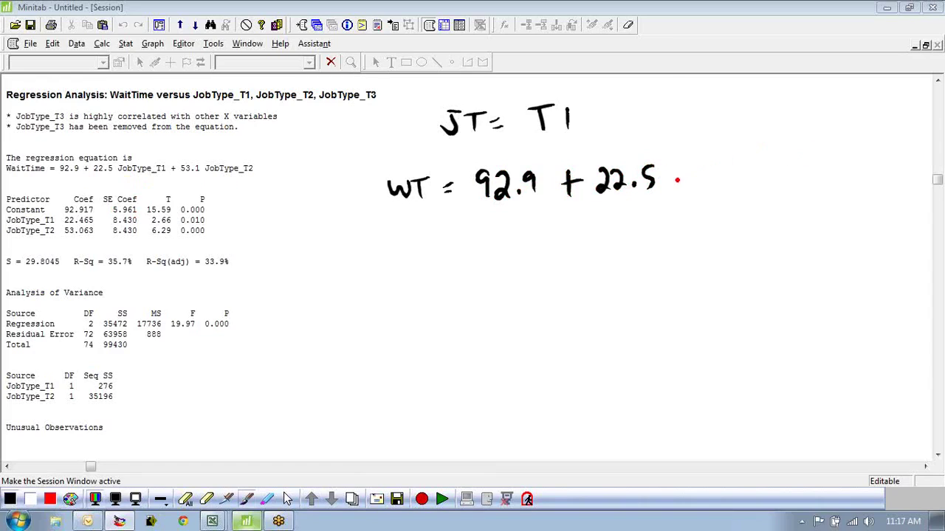
left_click(677, 180)
left_click_drag(693, 166, 697, 191)
mouse_move(726, 161)
left_mouse_down()
mouse_move(726, 190)
mouse_move(742, 173)
left_mouse_up()
left_click_drag(769, 158, 756, 188)
mouse_move(773, 163)
left_mouse_down()
mouse_move(783, 176)
mouse_move(773, 189)
left_mouse_up()
left_click(795, 182)
left_click_drag(807, 152, 806, 187)
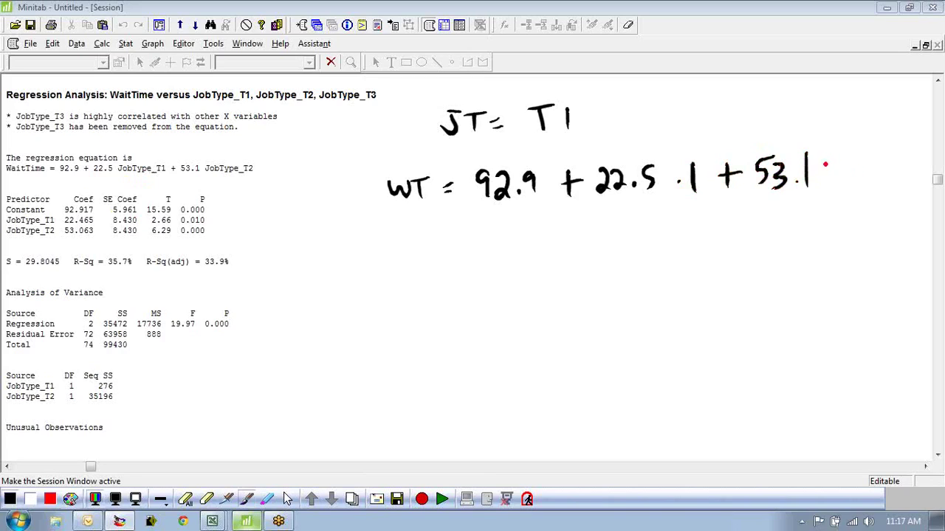
mouse_move(832, 156)
left_mouse_down()
mouse_move(830, 187)
mouse_move(840, 189)
left_mouse_up()
mouse_move(835, 159)
left_mouse_down()
mouse_move(856, 158)
mouse_move(861, 184)
left_mouse_up()
left_click_drag(849, 162, 873, 157)
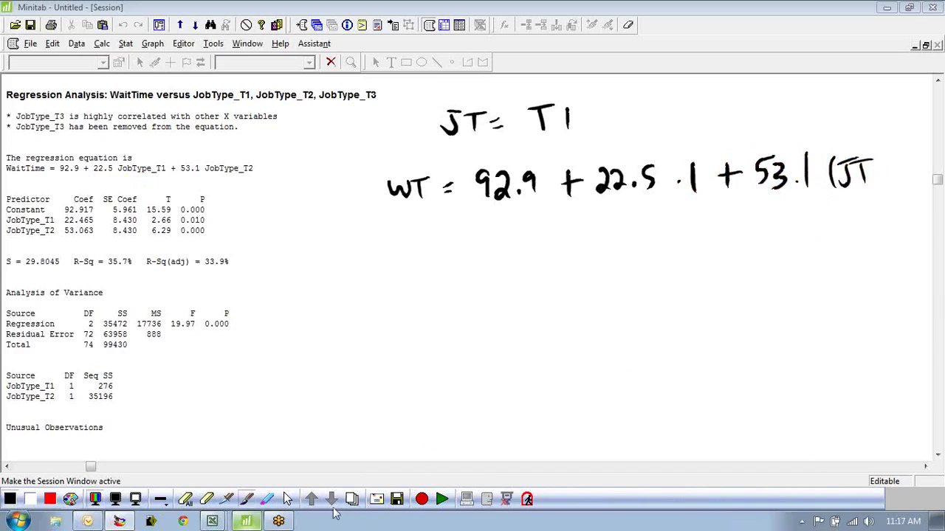
left_click(225, 496)
left_click_drag(899, 163, 843, 193)
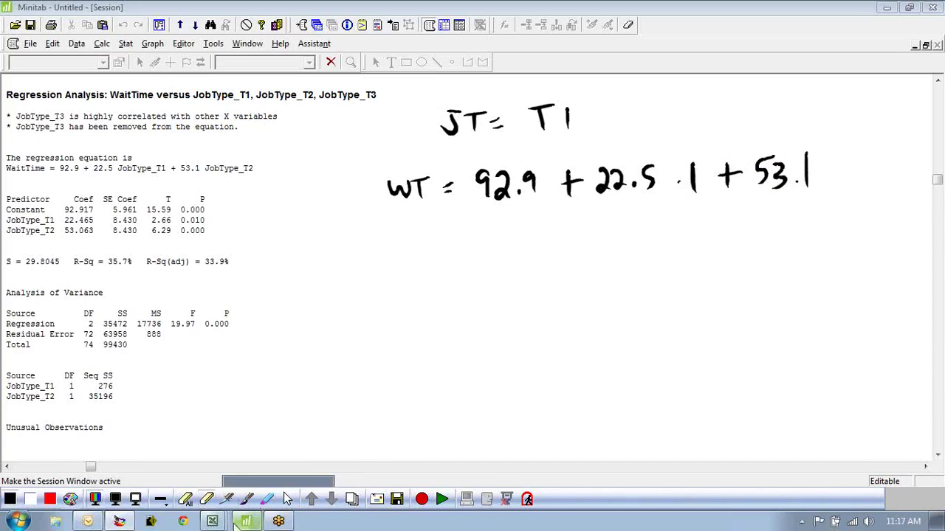
left_click(246, 501)
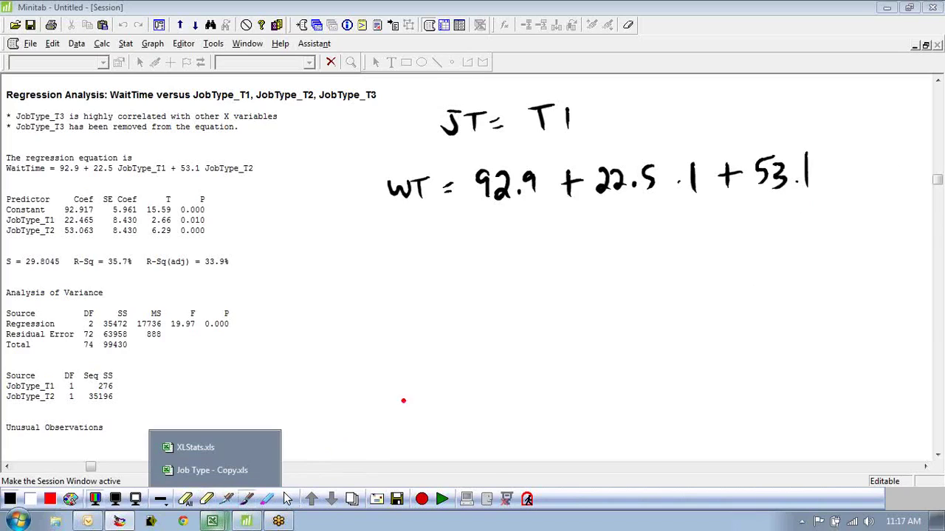
- Add "(0)" after 53.1 in the T1 equation and strike that term out with a red arrow
left_click_drag(837, 153, 834, 189)
left_click_drag(850, 161, 871, 193)
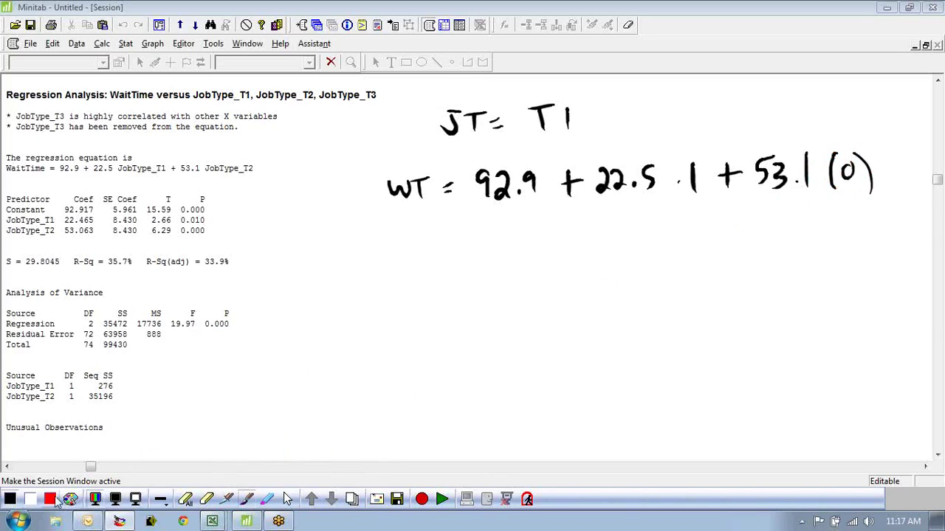
left_click_drag(760, 207, 831, 146)
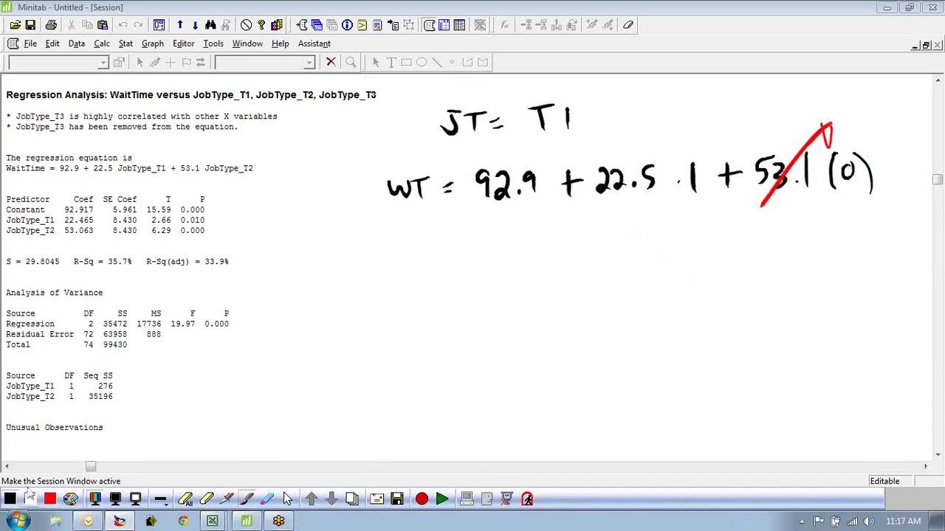
- Write the simplified T1 result "= 92.9 + 22.5 = 115.4" in black below the equation and mark it with slashes
left_click_drag(449, 239, 461, 238)
left_click_drag(459, 247, 471, 246)
mouse_move(505, 224)
left_mouse_down()
mouse_move(505, 239)
mouse_move(549, 244)
left_mouse_up()
left_click(537, 239)
mouse_move(571, 216)
left_mouse_down()
mouse_move(571, 241)
mouse_move(588, 228)
mouse_move(626, 241)
mouse_move(710, 224)
mouse_move(714, 233)
left_mouse_up()
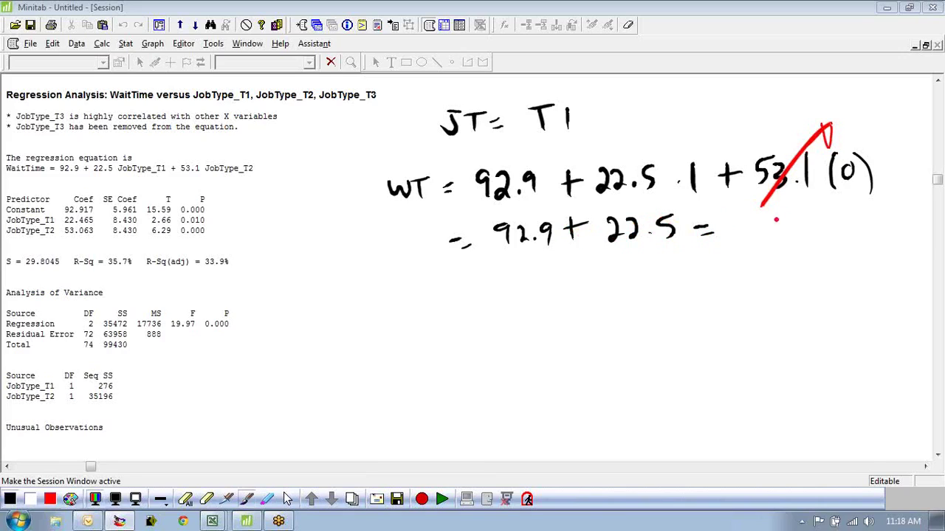
mouse_move(746, 216)
left_mouse_down()
mouse_move(771, 222)
mouse_move(762, 242)
left_mouse_up()
mouse_move(785, 214)
left_mouse_down()
mouse_move(771, 224)
mouse_move(775, 241)
left_mouse_up()
left_click(796, 234)
left_click_drag(804, 212, 812, 224)
mouse_move(814, 210)
left_mouse_down()
mouse_move(816, 232)
mouse_move(848, 248)
left_mouse_up()
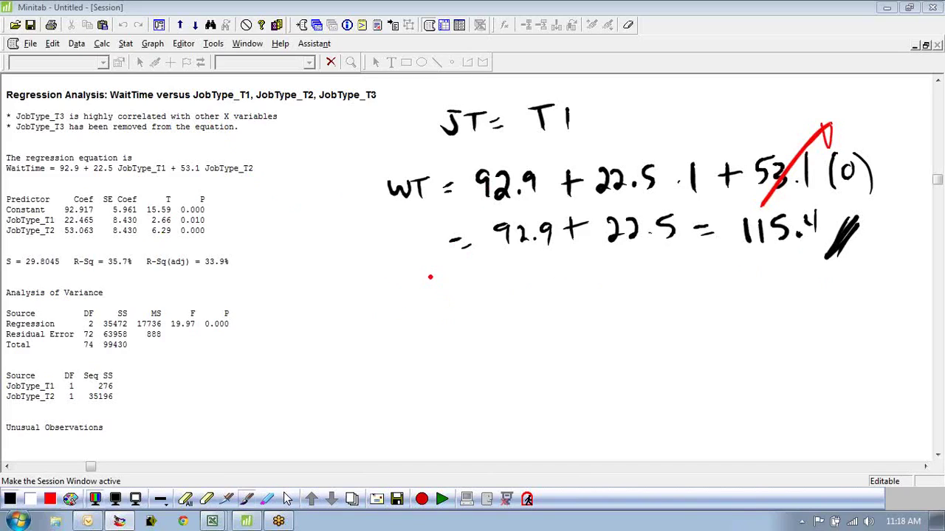
- Handwrite "JT = T2" below the T1 result, with "WT = 92.9 + 0 + 53.1" beneath it
mouse_move(431, 277)
left_mouse_down()
mouse_move(490, 273)
mouse_move(493, 284)
mouse_move(513, 275)
mouse_move(523, 295)
left_mouse_up()
mouse_move(379, 347)
left_mouse_down()
mouse_move(391, 362)
mouse_move(428, 344)
left_mouse_up()
mouse_move(440, 346)
left_mouse_down()
mouse_move(450, 355)
mouse_move(484, 338)
mouse_move(488, 359)
mouse_move(518, 358)
mouse_move(545, 336)
mouse_move(542, 359)
left_mouse_up()
left_click(524, 352)
mouse_move(583, 329)
left_mouse_down()
mouse_move(583, 354)
mouse_move(602, 338)
mouse_move(628, 336)
mouse_move(675, 357)
left_mouse_up()
mouse_move(661, 344)
left_mouse_down()
mouse_move(697, 331)
mouse_move(705, 354)
left_mouse_up()
mouse_move(697, 328)
left_mouse_down()
mouse_move(722, 331)
mouse_move(722, 355)
left_mouse_up()
left_click(741, 344)
left_click_drag(755, 320, 757, 345)
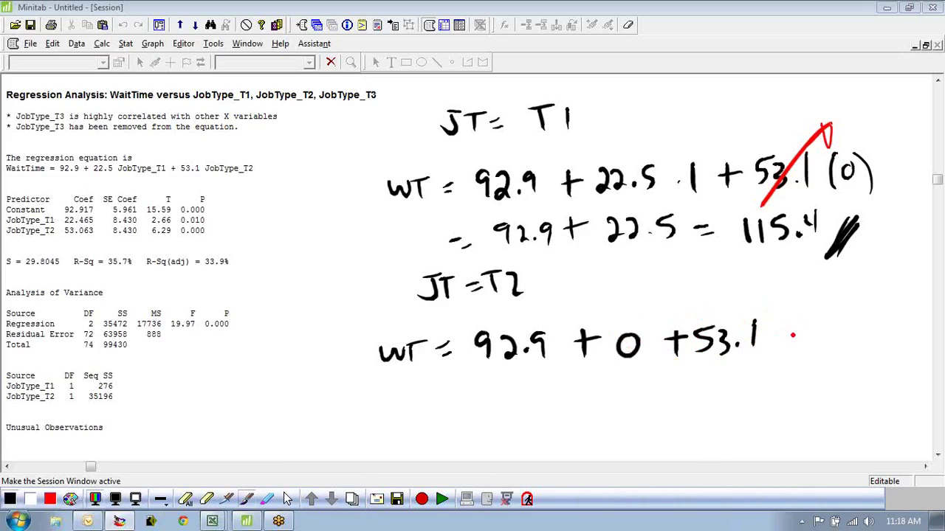
- Complete the T2 equation with "= 146" and mark the result with slashes
left_click_drag(779, 333, 794, 332)
left_click_drag(780, 340, 795, 338)
left_click_drag(817, 314, 817, 342)
mouse_move(833, 311)
left_mouse_down()
mouse_move(850, 329)
mouse_move(844, 347)
left_mouse_up()
left_click_drag(861, 316, 858, 340)
left_click_drag(896, 322, 871, 356)
left_click_drag(904, 322, 875, 359)
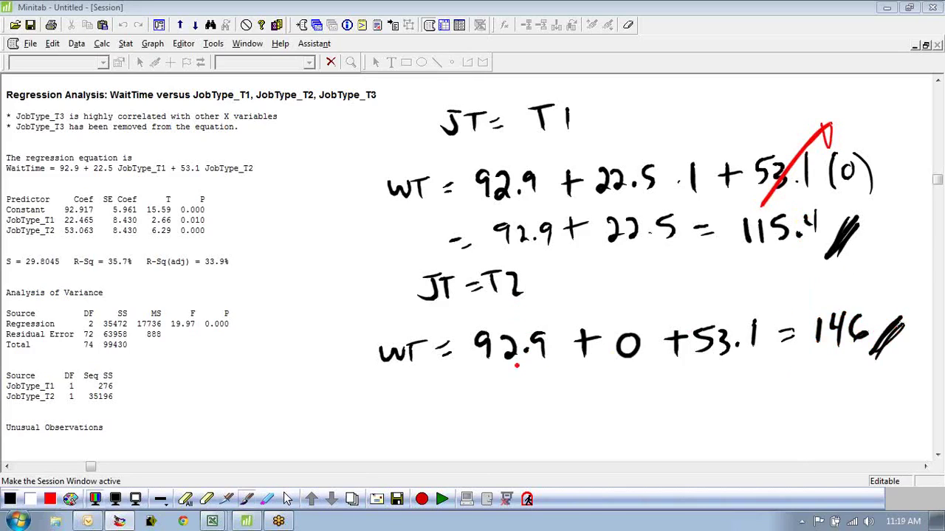
- Handwrite "JT = T3" below the T2 equation
mouse_move(442, 392)
left_mouse_down()
mouse_move(431, 411)
mouse_move(448, 390)
left_mouse_up()
mouse_move(457, 390)
left_mouse_down()
mouse_move(457, 413)
mouse_move(474, 388)
mouse_move(488, 397)
left_mouse_up()
mouse_move(479, 404)
left_mouse_down()
mouse_move(503, 403)
mouse_move(509, 384)
left_mouse_up()
mouse_move(517, 383)
left_mouse_down()
mouse_move(527, 395)
mouse_move(516, 405)
left_mouse_up()
- Write "WT = 92.9 + 0 + 0 = 92.9" under "JT = T3" and mark the result with slashes
mouse_move(389, 440)
left_mouse_down()
mouse_move(391, 456)
mouse_move(412, 434)
mouse_move(439, 435)
left_mouse_up()
mouse_move(427, 437)
left_mouse_down()
mouse_move(428, 453)
mouse_move(452, 447)
left_mouse_up()
mouse_move(444, 452)
left_mouse_down()
mouse_move(504, 454)
mouse_move(550, 436)
mouse_move(552, 450)
mouse_move(572, 449)
left_mouse_up()
left_click(538, 447)
mouse_move(569, 437)
left_mouse_down()
mouse_move(593, 434)
mouse_move(611, 418)
mouse_move(645, 448)
mouse_move(663, 428)
left_mouse_up()
mouse_move(682, 422)
left_mouse_down()
mouse_move(731, 428)
mouse_move(734, 439)
left_mouse_up()
mouse_move(754, 419)
left_mouse_down()
mouse_move(778, 416)
mouse_move(765, 443)
left_mouse_up()
mouse_move(777, 418)
left_mouse_down()
mouse_move(787, 421)
mouse_move(789, 443)
left_mouse_up()
left_click(800, 434)
left_click_drag(825, 416, 821, 435)
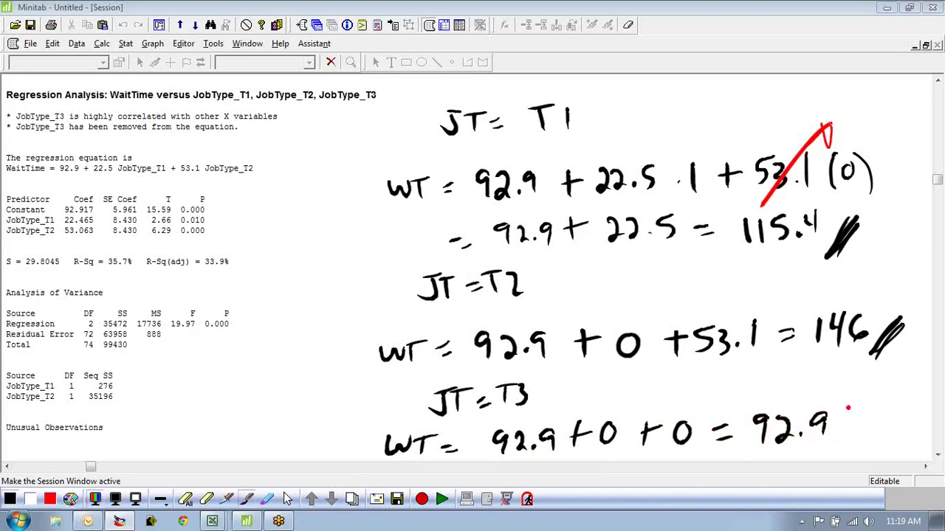
mouse_move(861, 397)
left_mouse_down()
mouse_move(837, 442)
mouse_move(844, 446)
left_mouse_up()
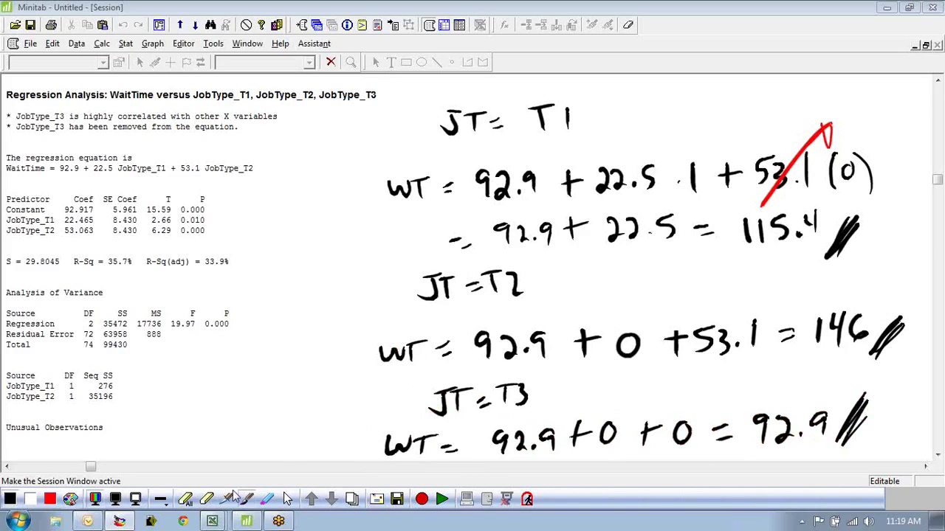
- Switch to the 1Num1Cat.xls workbook in Excel and check the T1 mean in the WaitTime numerical summaries
mouse_move(215, 521)
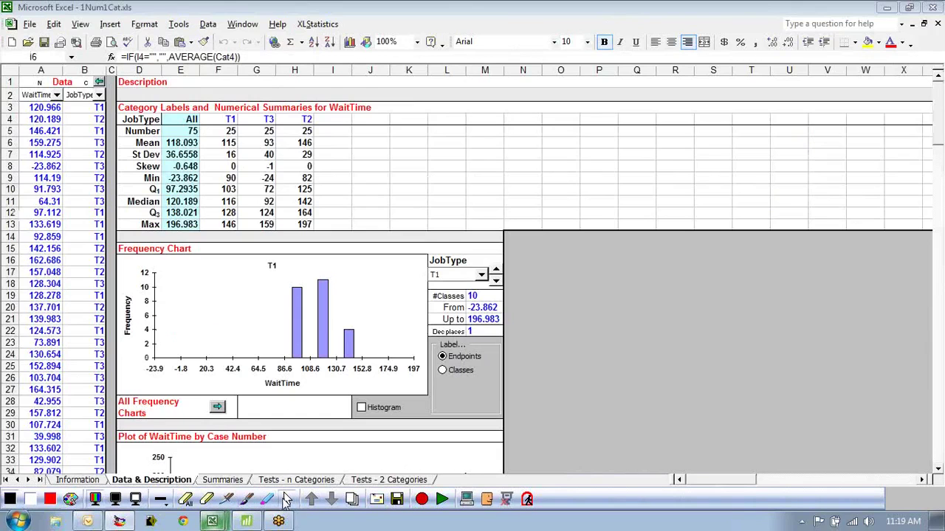
left_click(287, 500)
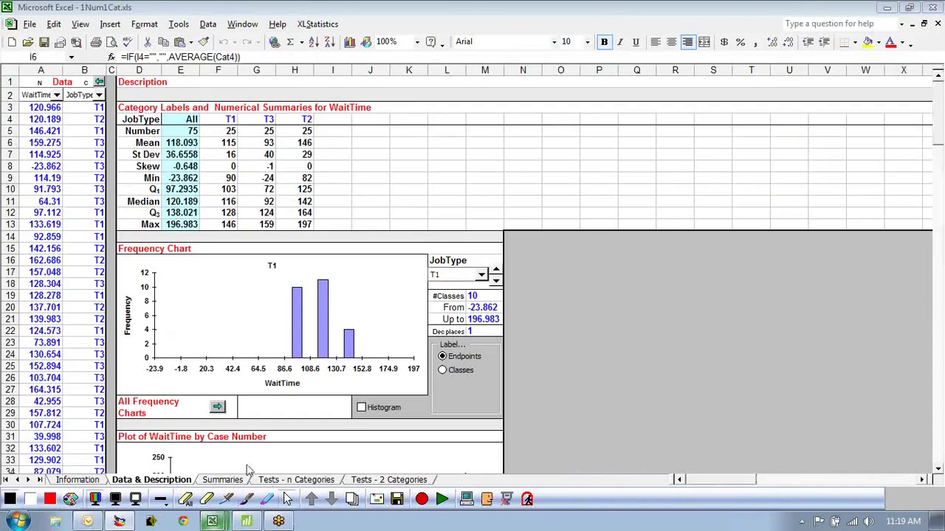
left_click(225, 141)
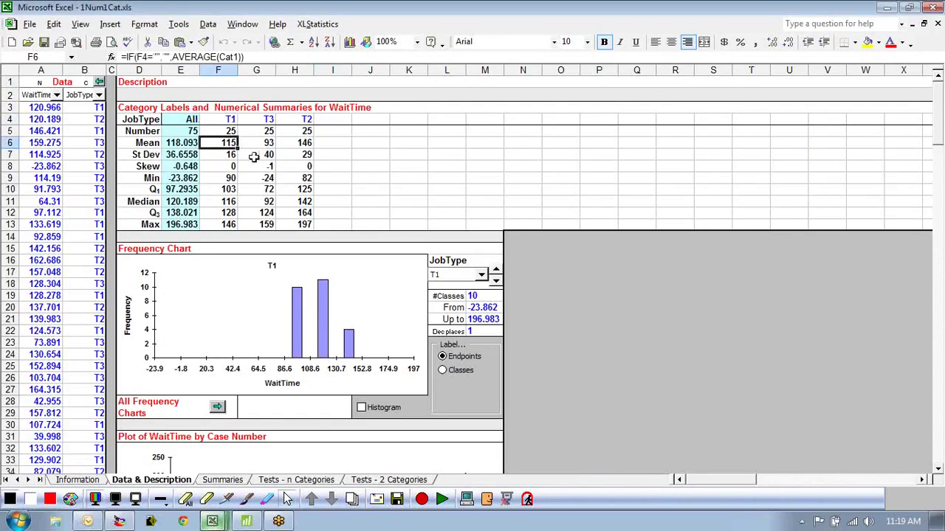
- Display the T1, T3 and T2 summary values in F5:H13 with one decimal place and check the T1 and T3 means
left_click_drag(215, 131, 307, 223)
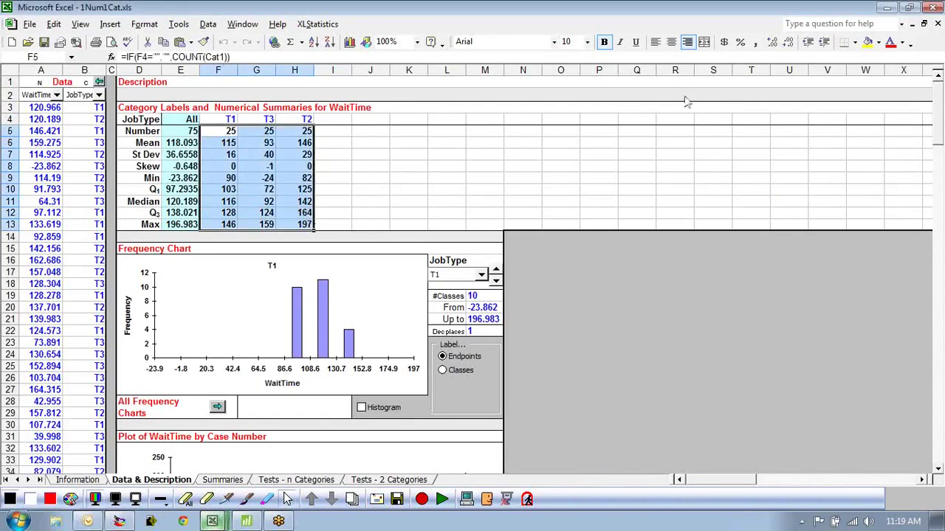
left_click(772, 42)
left_click(221, 144)
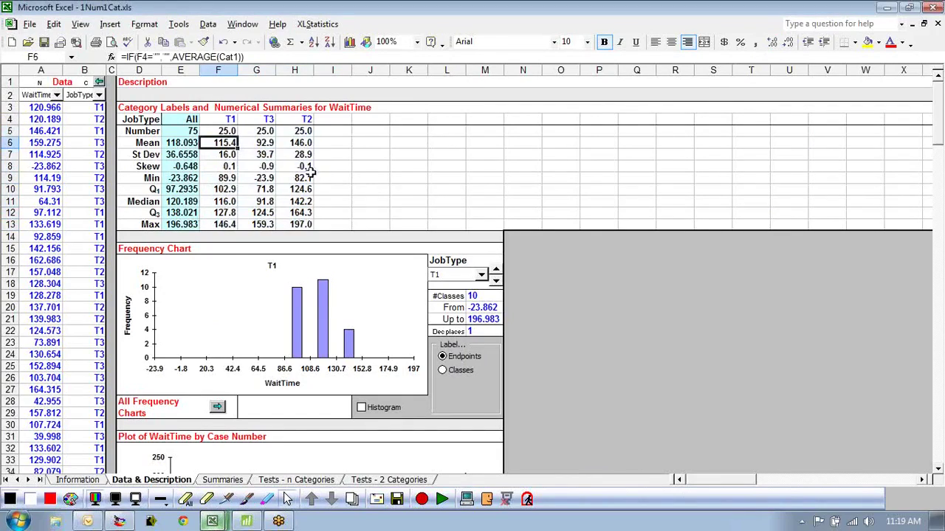
left_click(255, 143)
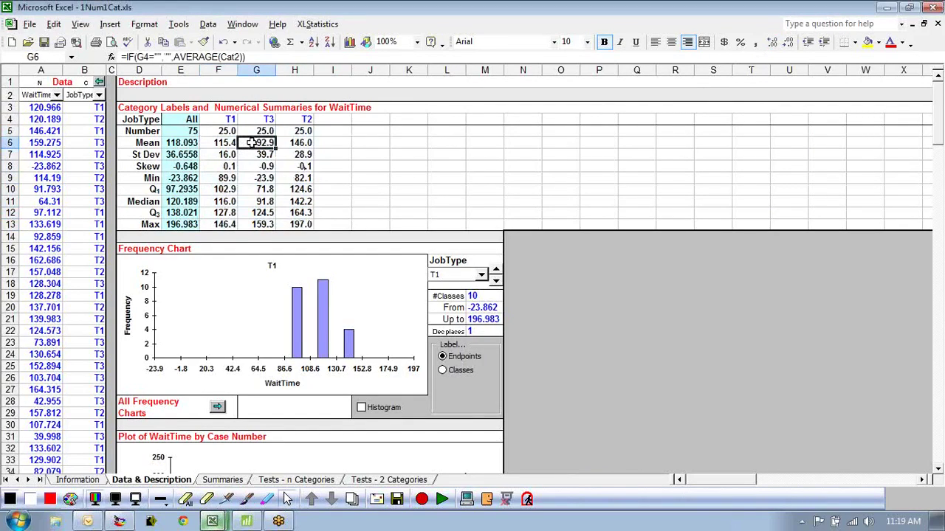
- Switch to Minitab, underline R-Sq in the regression output, and ink marks beside the predictor P-values and the ANOVA P-value
left_click(248, 502)
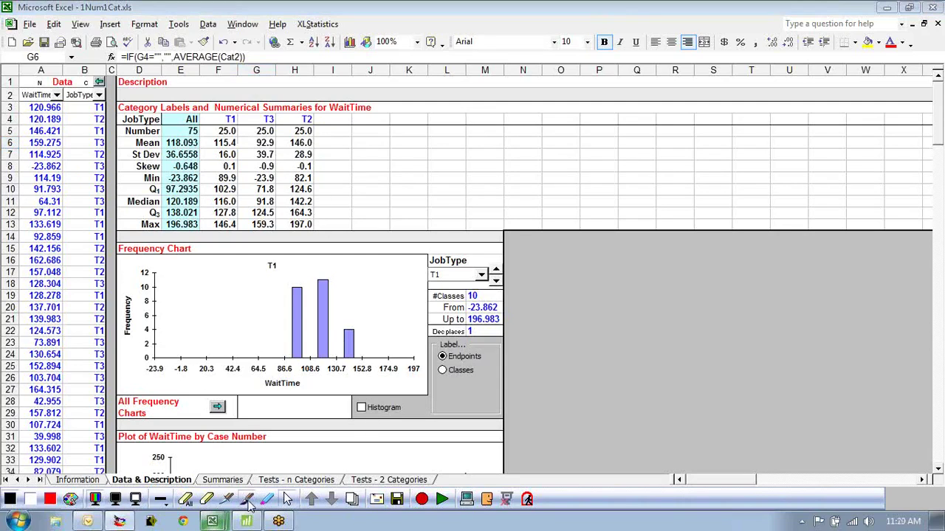
left_click(244, 521)
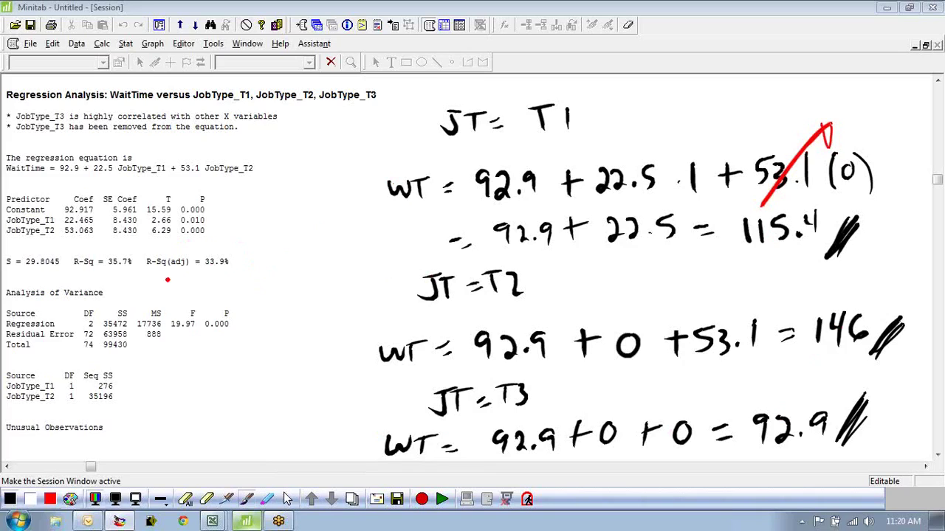
left_click_drag(77, 276, 135, 276)
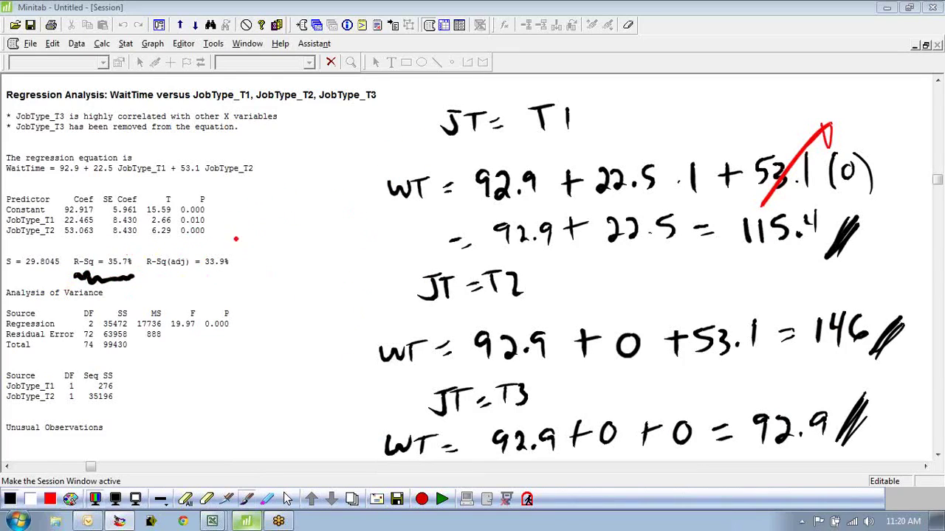
left_click_drag(220, 216, 217, 235)
left_click_drag(242, 325, 236, 332)
left_click(288, 499)
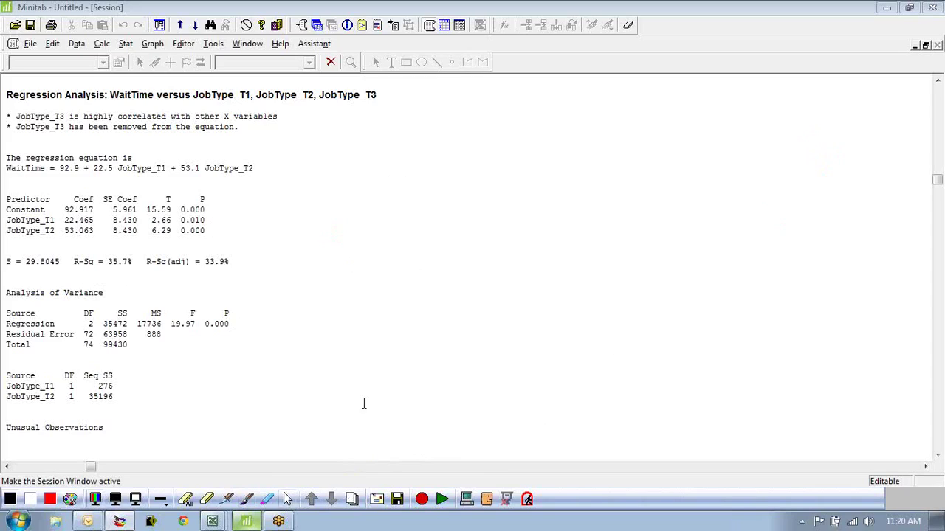
- Rerun the WaitTime regression on JobType_T1, JobType_T2 and JobType_T3 without an intercept, and highlight the equation terms and the ANOVA DF heading
left_click(322, 264)
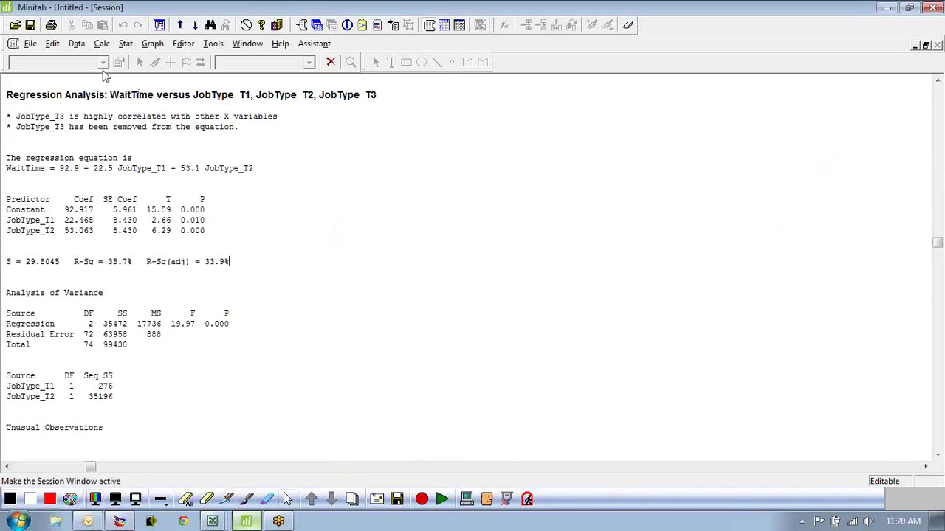
left_click_drag(4, 45, 4, 28)
left_click(125, 24)
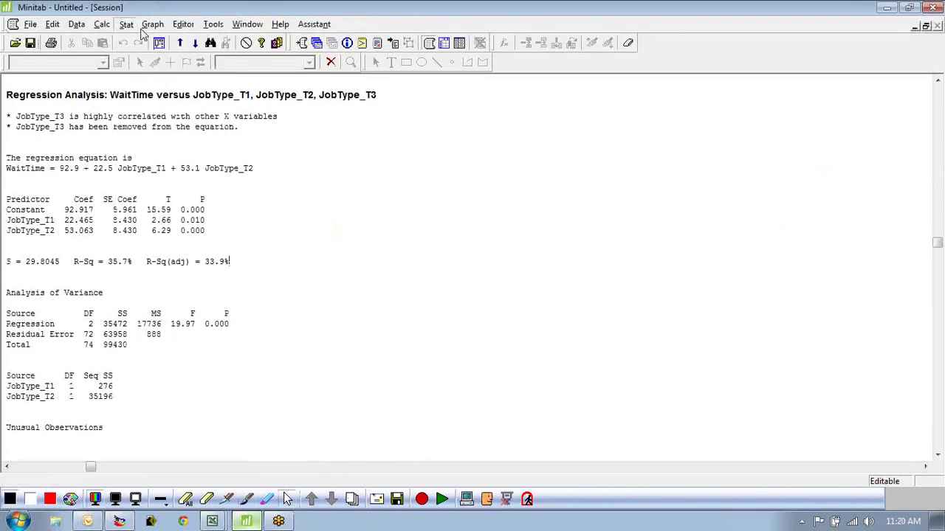
left_click(250, 55)
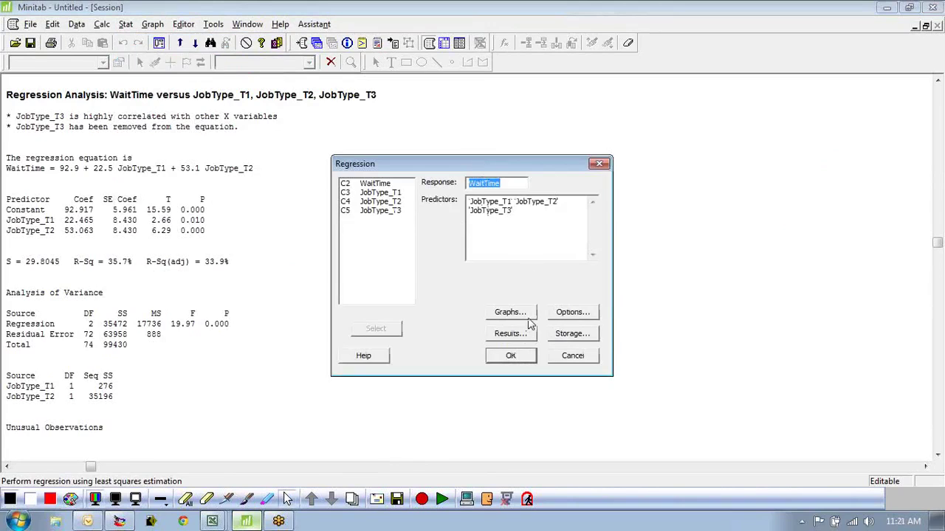
left_click(574, 313)
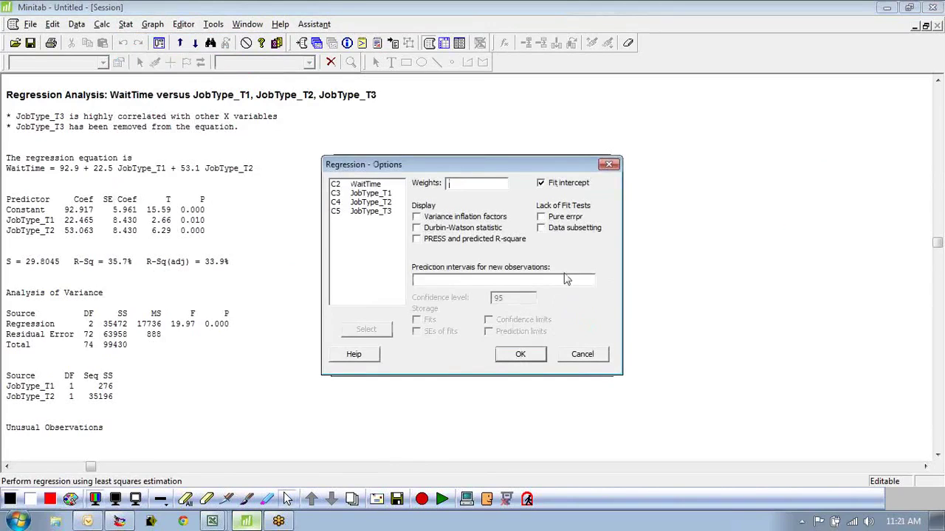
left_click(541, 183)
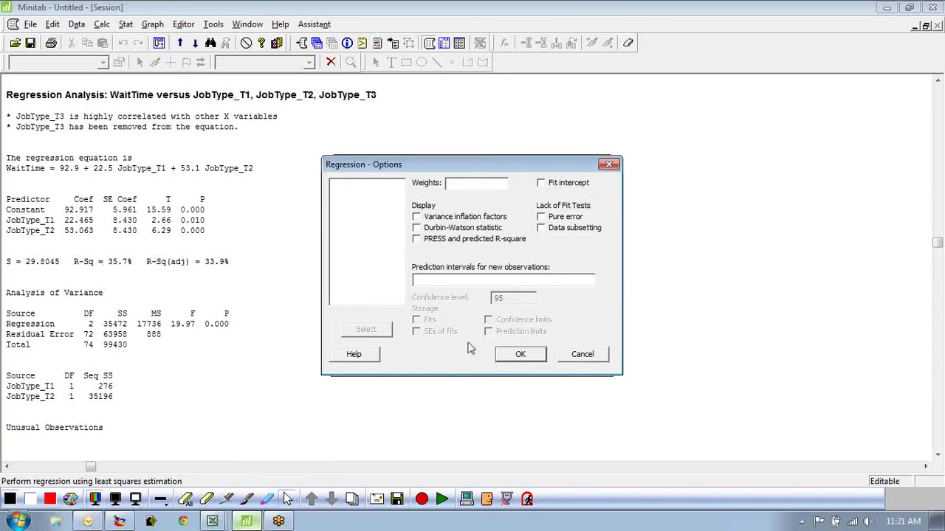
left_click(516, 354)
left_click(515, 355)
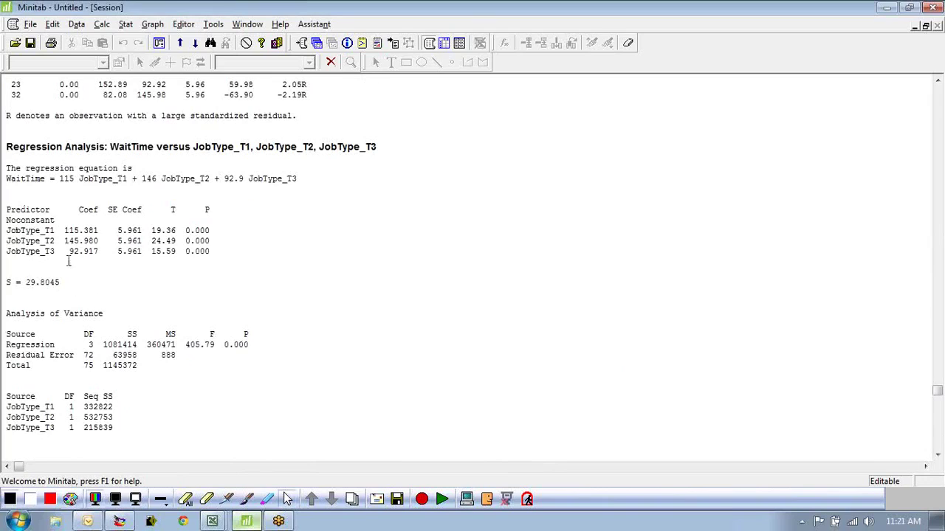
left_click_drag(53, 179, 298, 179)
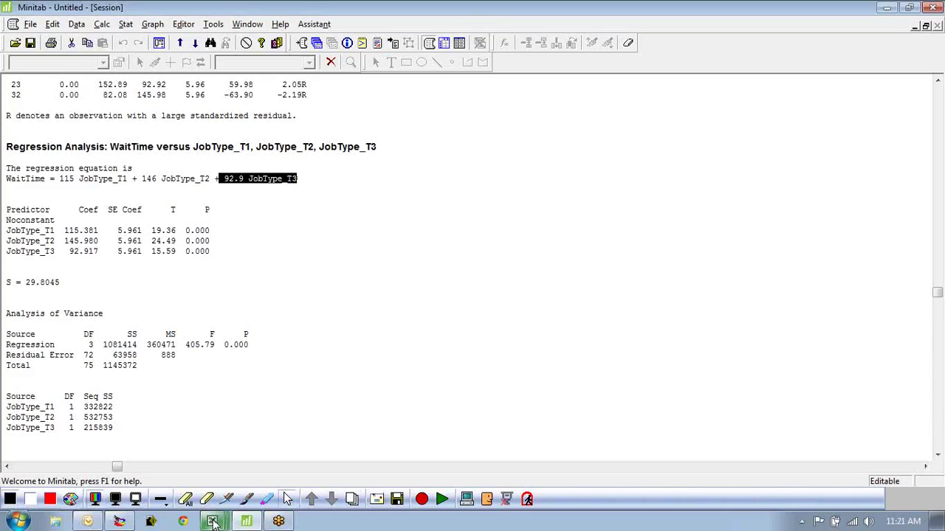
double_click(86, 333)
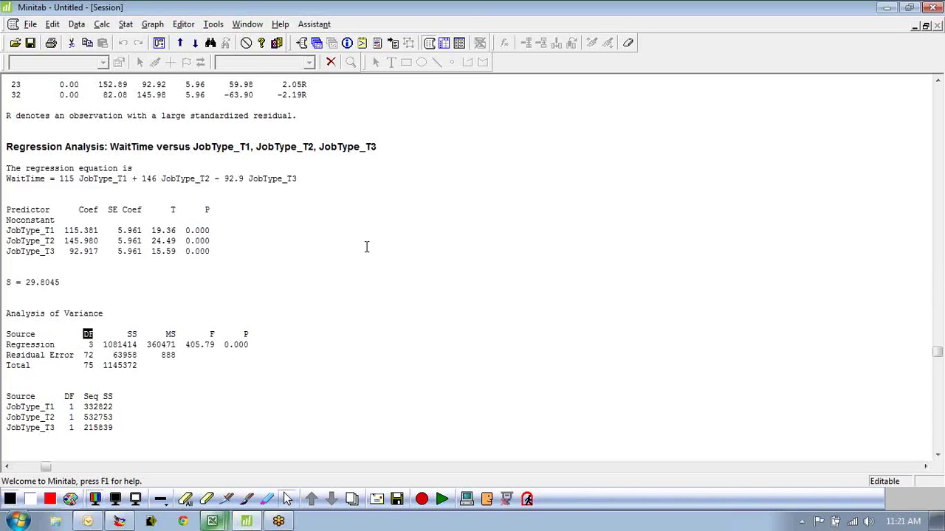
- Clear all the old handwriting and write "y =" in the blank area beside the regression output
left_click(251, 513)
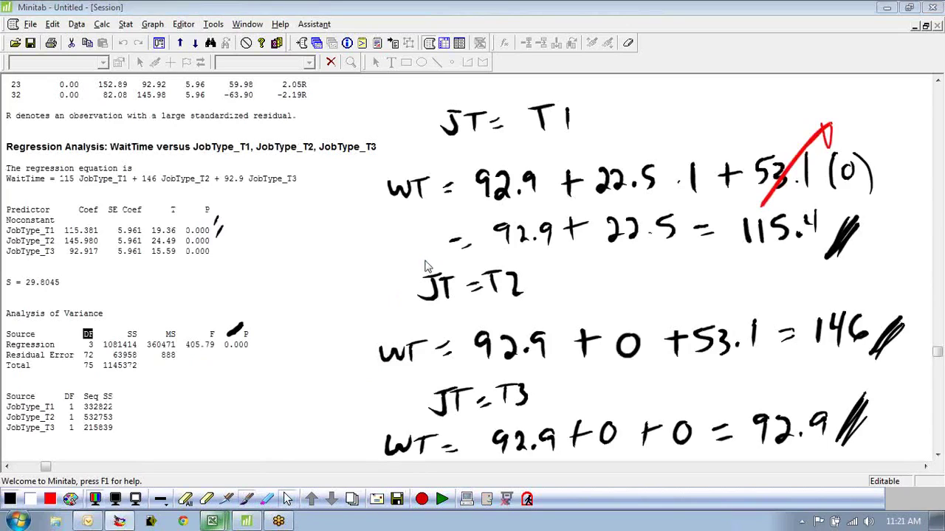
left_click(186, 502)
left_click(494, 281)
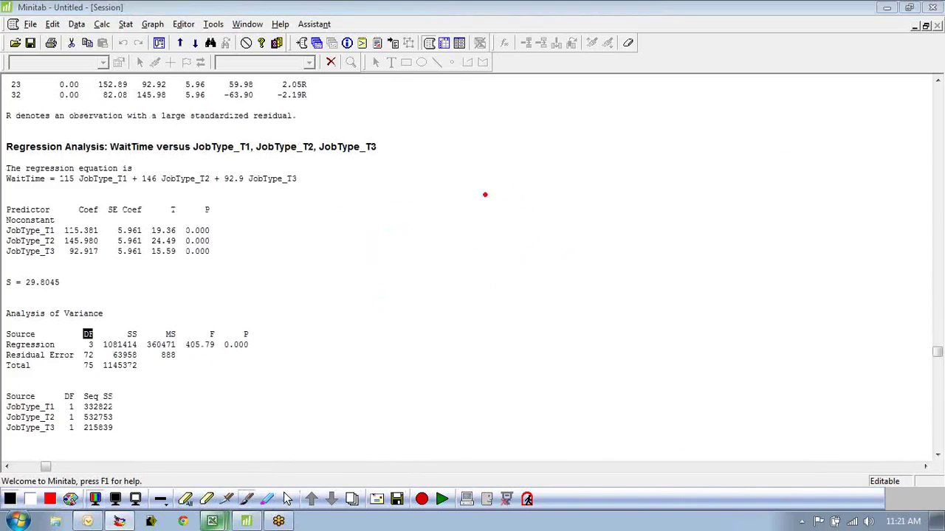
left_click_drag(448, 175, 455, 236)
left_click_drag(483, 190, 498, 187)
left_click_drag(486, 197, 499, 195)
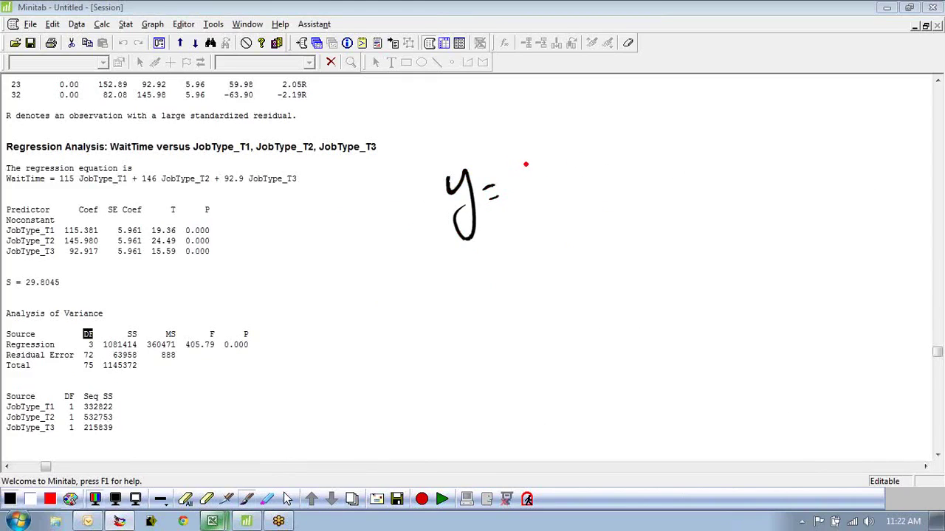
- Handwrite "α1T1 + α2T2 + α3T3" after "y =" to express the no-intercept model
mouse_move(525, 165)
left_mouse_down()
mouse_move(521, 188)
mouse_move(534, 177)
left_mouse_up()
left_click_drag(544, 186, 546, 200)
left_click_drag(563, 161, 563, 190)
mouse_move(574, 158)
left_mouse_down()
mouse_move(545, 160)
mouse_move(577, 194)
mouse_move(624, 175)
left_mouse_up()
left_click_drag(610, 158, 610, 189)
mouse_move(646, 150)
left_mouse_down()
mouse_move(652, 189)
mouse_move(672, 198)
left_mouse_up()
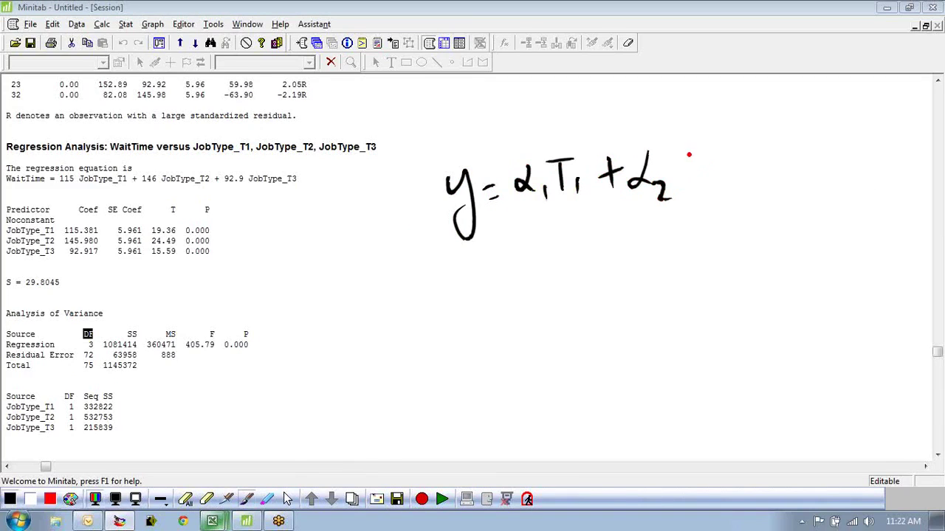
left_click_drag(689, 155, 690, 184)
mouse_move(675, 153)
left_mouse_down()
mouse_move(710, 151)
mouse_move(705, 184)
mouse_move(714, 188)
left_mouse_up()
mouse_move(747, 157)
left_mouse_down()
mouse_move(747, 186)
mouse_move(763, 168)
left_mouse_up()
mouse_move(785, 147)
left_mouse_down()
mouse_move(774, 174)
mouse_move(798, 167)
mouse_move(802, 190)
left_mouse_up()
left_click_drag(827, 152, 827, 184)
mouse_move(809, 154)
left_mouse_down()
mouse_move(841, 144)
mouse_move(847, 177)
mouse_move(838, 185)
left_mouse_up()
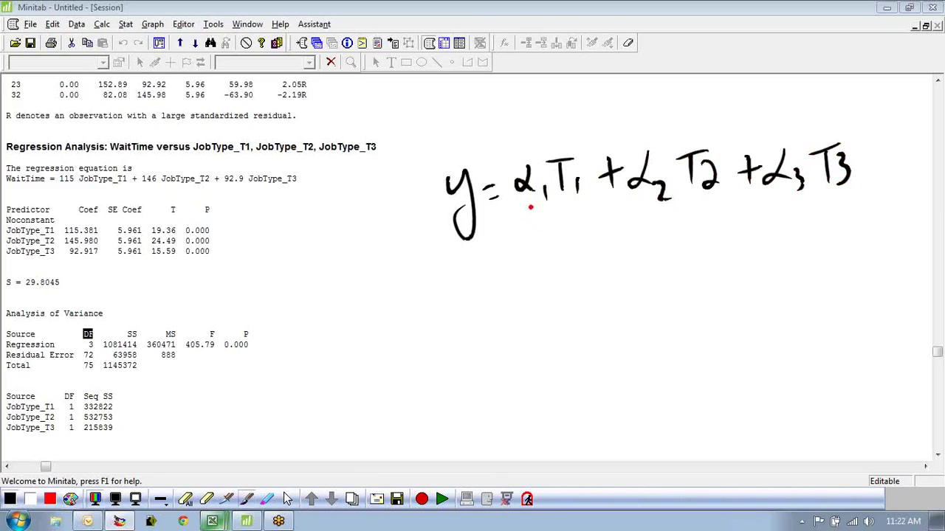
- Underline the coefficients α1, α2 and α3 in the handwritten equation
left_click_drag(517, 209, 545, 207)
left_click_drag(621, 211, 651, 209)
left_click_drag(756, 209, 802, 200)
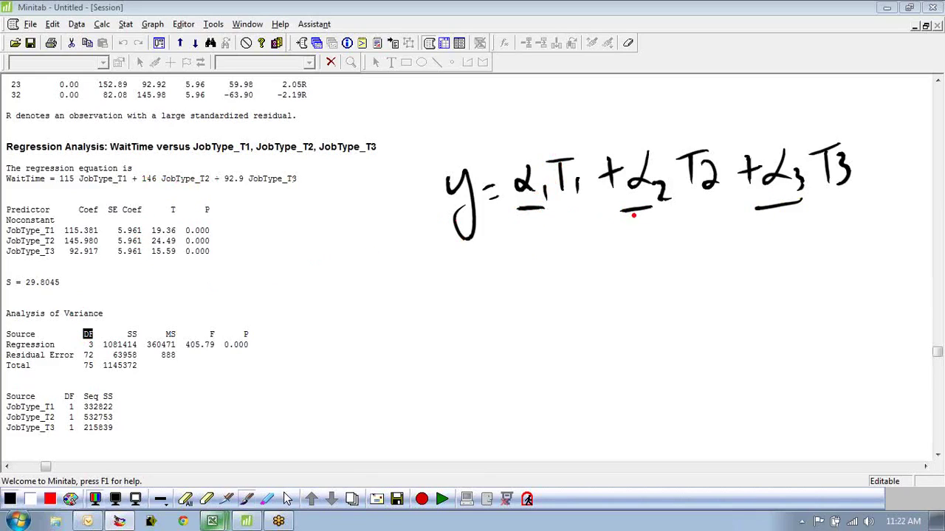
left_click_drag(634, 215, 657, 210)
- Handwrite the intercept model "y = b0 + b1T1 + b2T2" below the first equation
mouse_move(452, 276)
left_mouse_down()
mouse_move(479, 328)
mouse_move(462, 349)
left_mouse_up()
left_click_drag(493, 296, 510, 303)
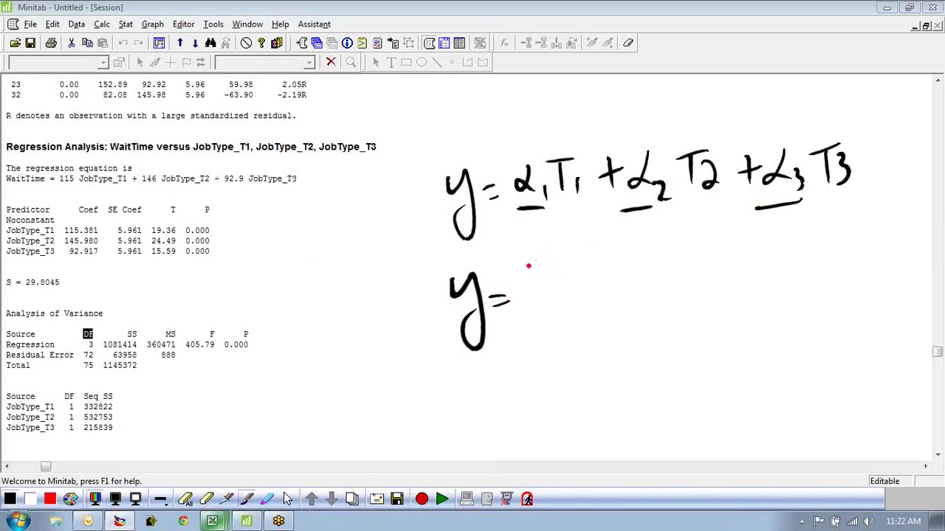
mouse_move(533, 254)
left_mouse_down()
mouse_move(534, 300)
mouse_move(559, 291)
mouse_move(596, 299)
mouse_move(609, 277)
mouse_move(648, 295)
left_mouse_up()
mouse_move(647, 282)
left_mouse_down()
mouse_move(650, 297)
mouse_move(671, 307)
left_mouse_up()
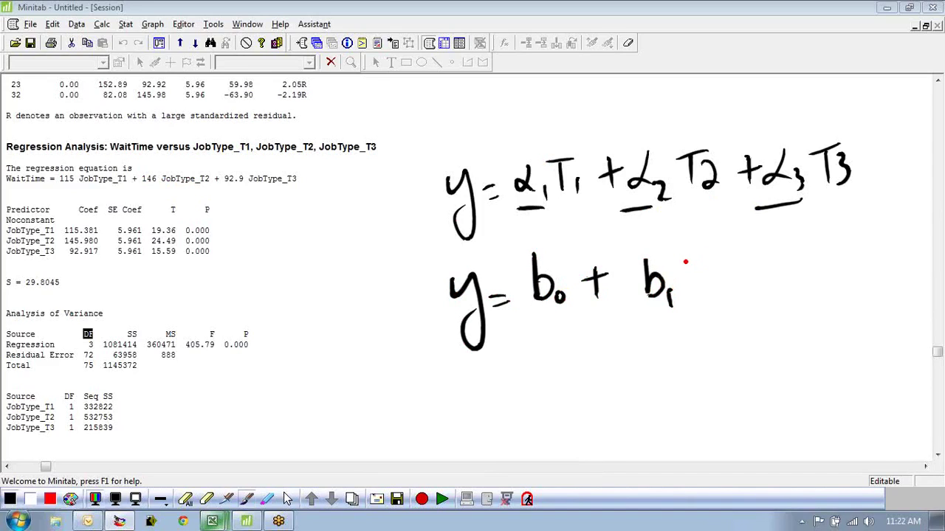
left_click_drag(673, 259, 704, 258)
mouse_move(689, 260)
left_mouse_down()
mouse_move(689, 290)
mouse_move(704, 297)
left_mouse_up()
mouse_move(739, 253)
left_mouse_down()
mouse_move(740, 286)
mouse_move(754, 269)
left_mouse_up()
left_click_drag(775, 249, 778, 289)
left_click_drag(788, 278, 805, 296)
left_click_drag(817, 251, 817, 286)
mouse_move(840, 241)
left_mouse_down()
mouse_move(803, 243)
mouse_move(853, 286)
left_mouse_up()
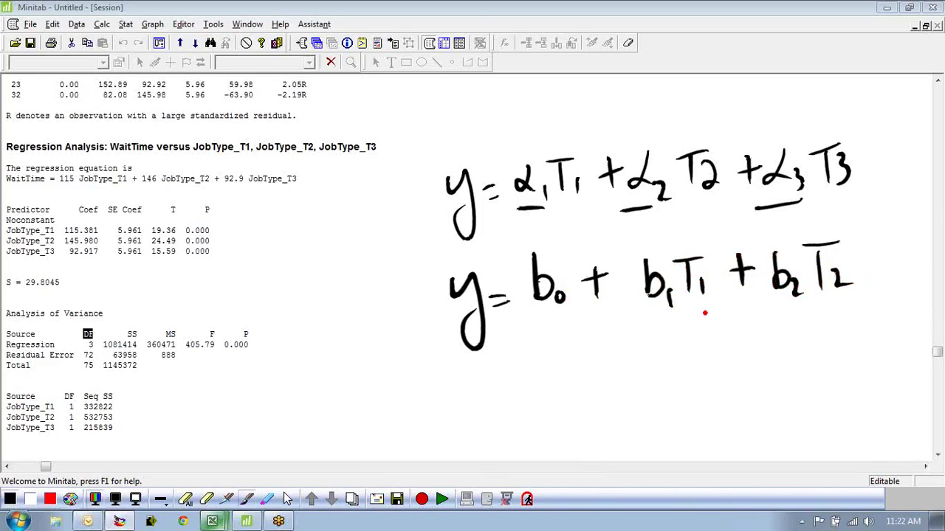
- Underline the coefficients b0, b1 and b2 in the second equation and leave annotation mode
left_click_drag(516, 326, 557, 319)
left_click_drag(640, 324, 668, 320)
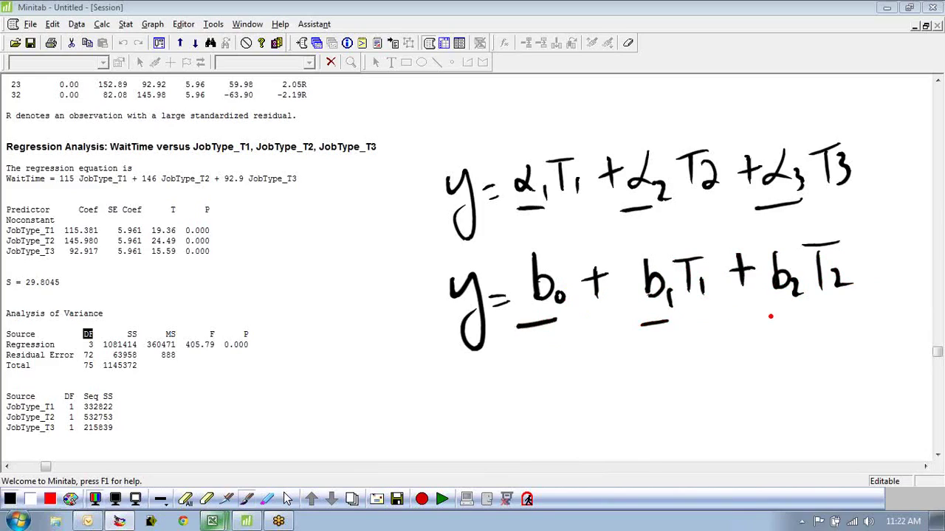
left_click_drag(757, 313, 795, 310)
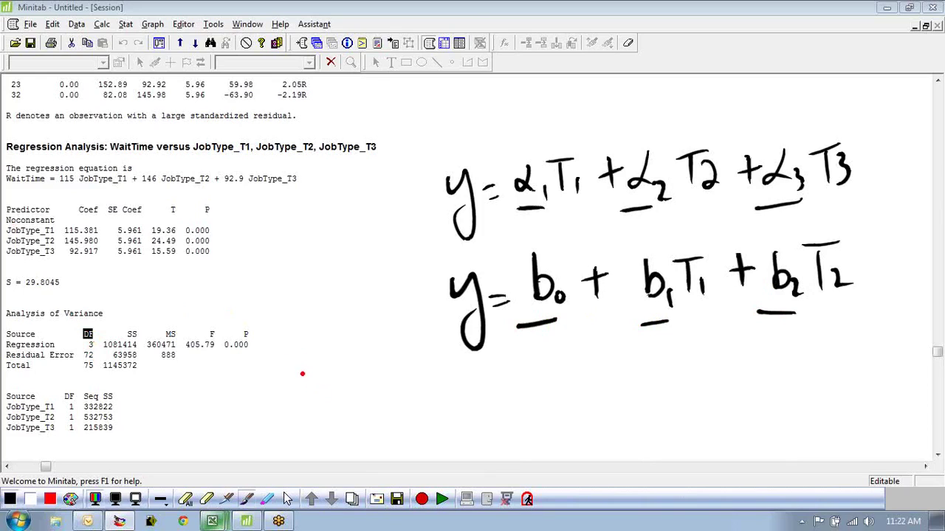
left_click(288, 500)
- Rerun the WaitTime regression on the three JobType indicators with Fit intercept enabled
left_click(261, 347)
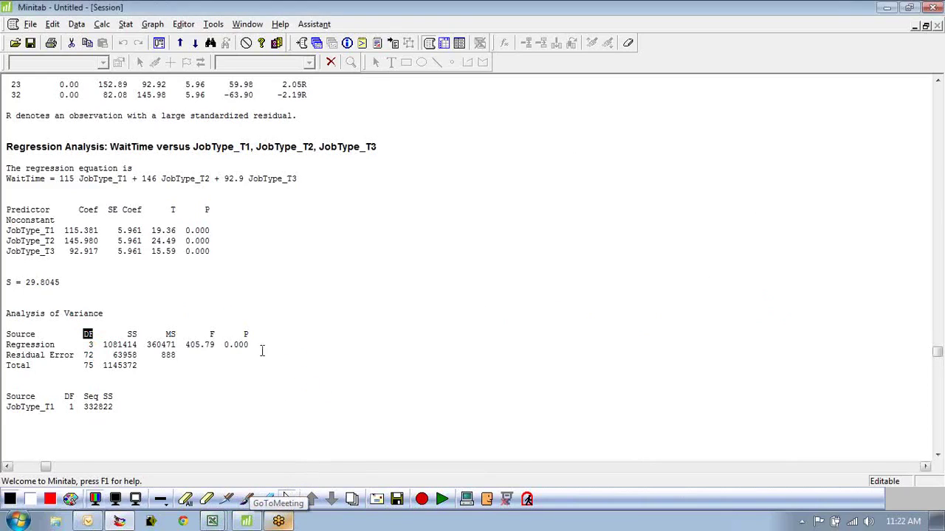
key("ctrl+e")
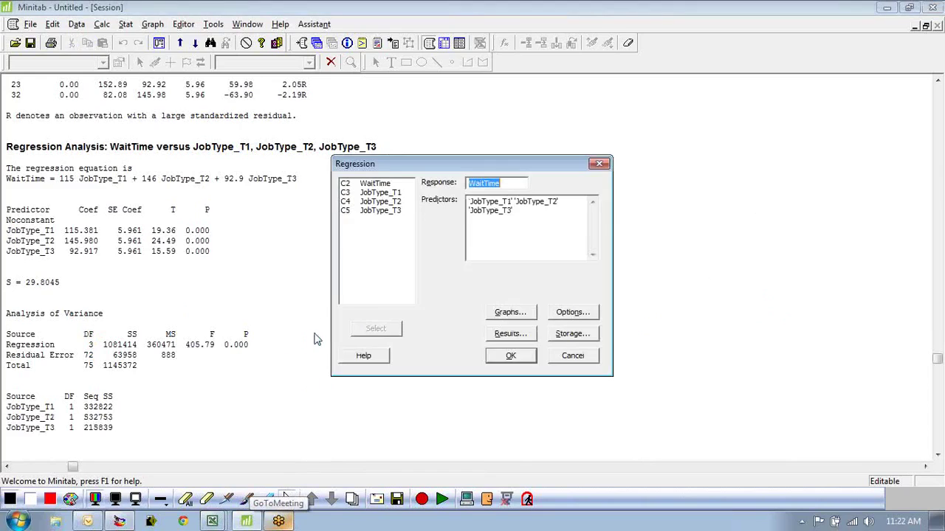
left_click(561, 313)
left_click(540, 183)
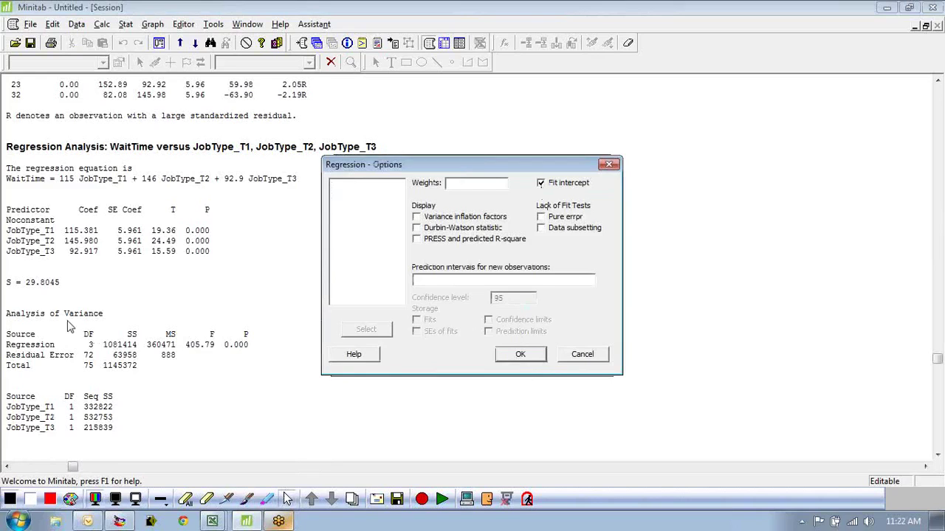
left_click(529, 358)
left_click(511, 356)
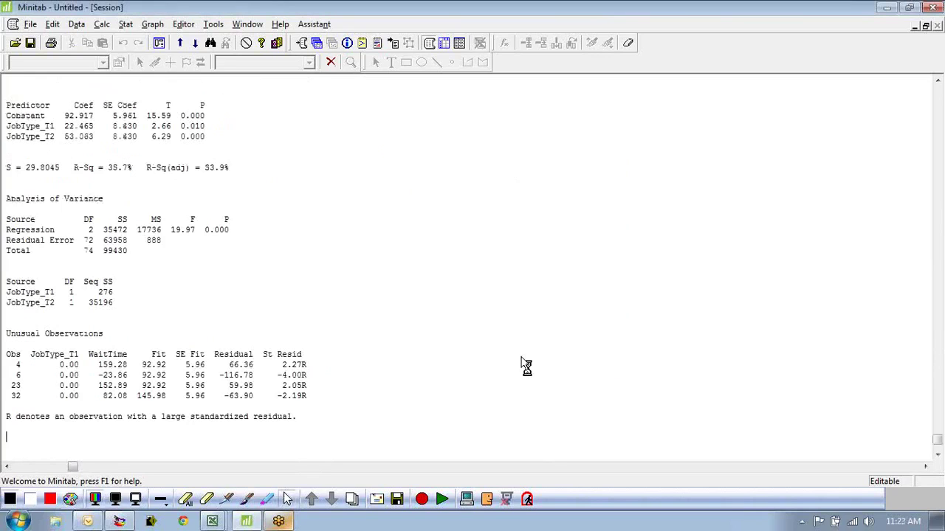
- Highlight the Regression DF and the Constant coefficient in the new output, and bring back the two handwritten equations for comparison
scroll(408, 358, "up", 2)
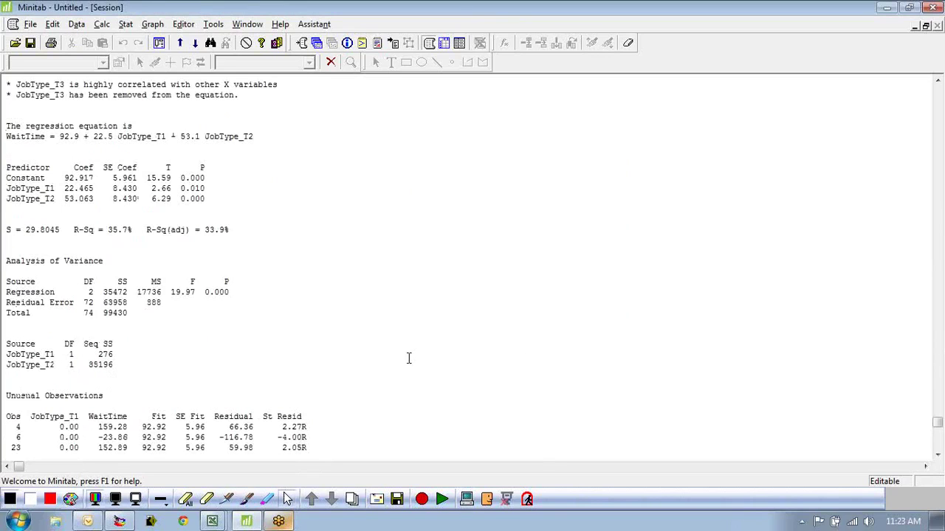
left_click(94, 292)
mouse_move(94, 292)
left_mouse_down()
mouse_move(75, 292)
mouse_move(87, 292)
left_mouse_up()
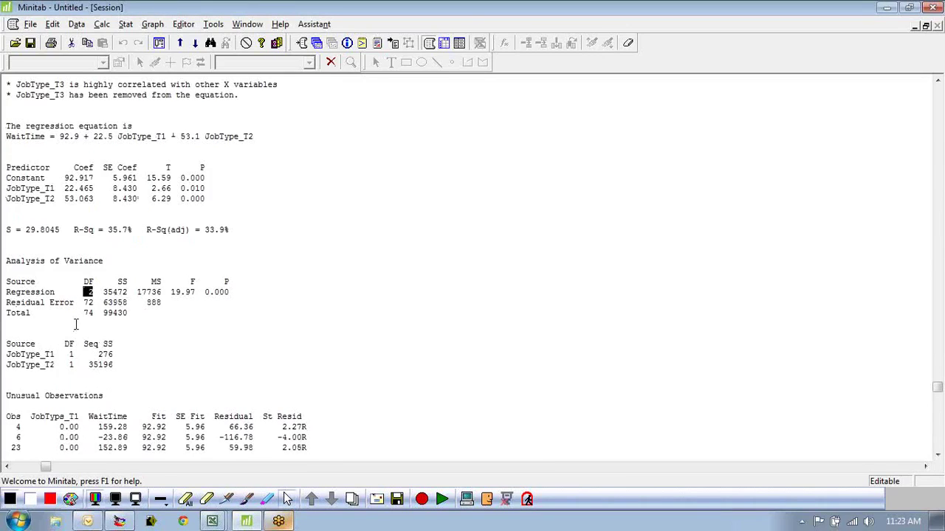
left_click_drag(93, 178, 55, 178)
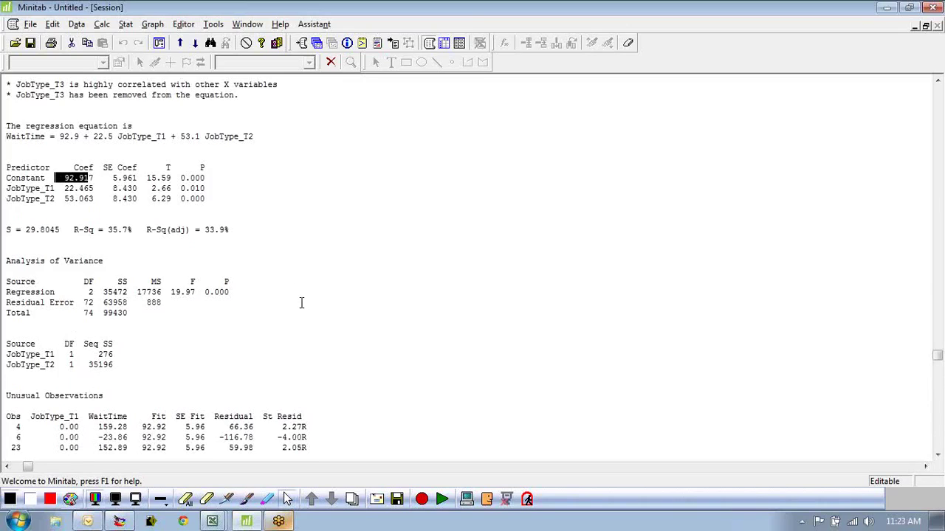
left_click(248, 500)
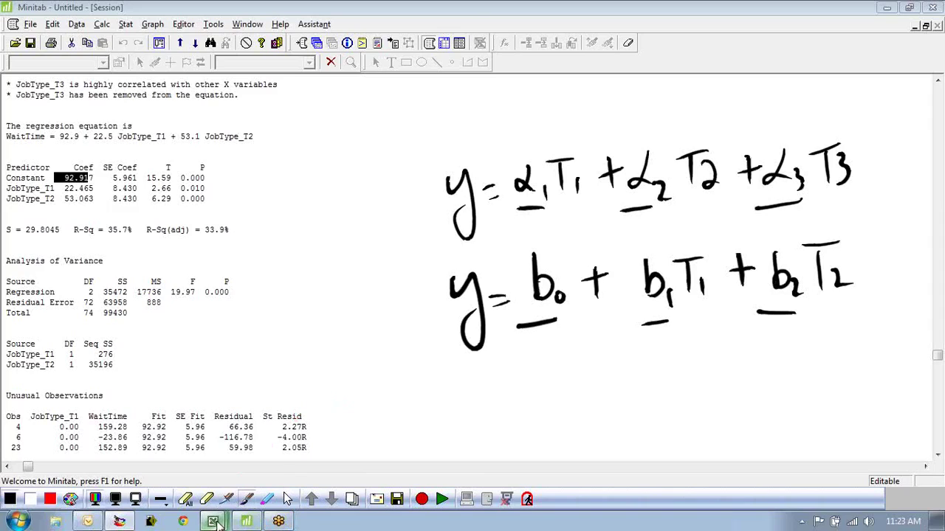
mouse_move(217, 522)
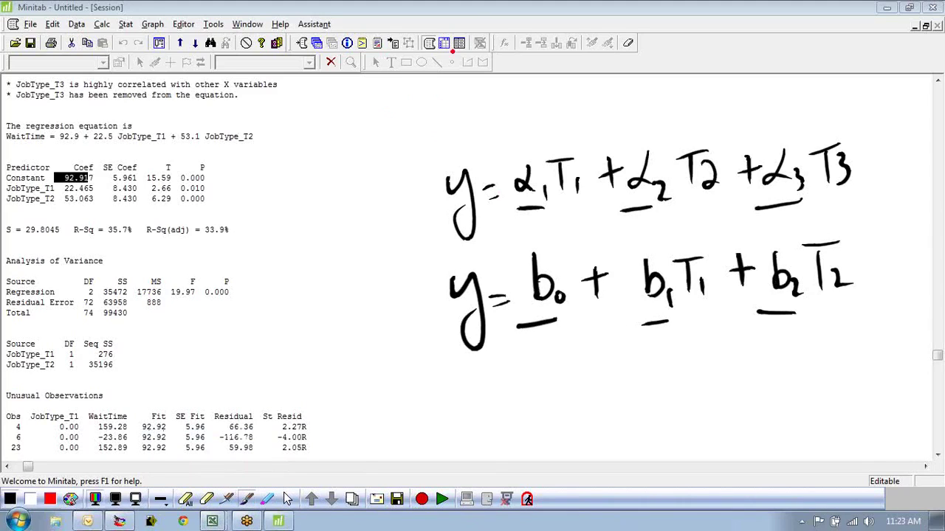
- Leave annotation mode, show the worksheet and examine the row 1 values of JobType_T1, JobType_T2 and JobType_T3
left_click(287, 499)
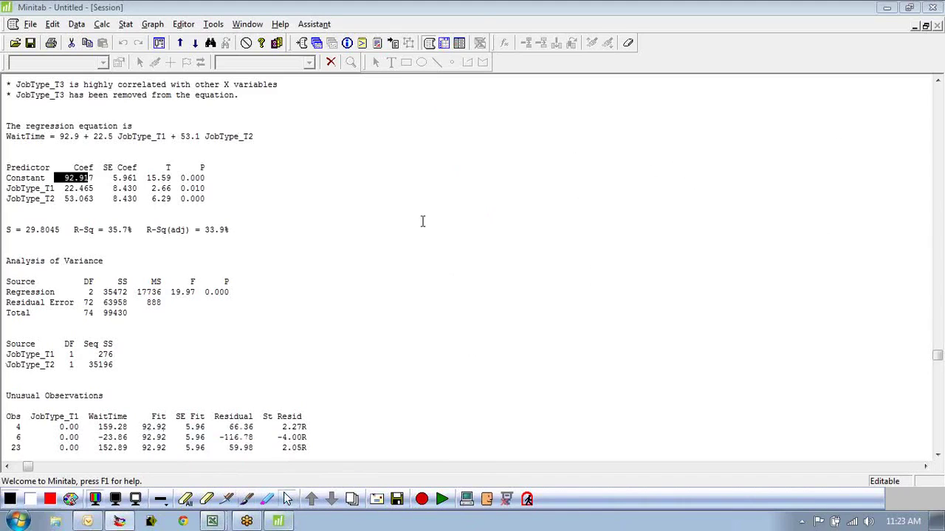
left_click(444, 45)
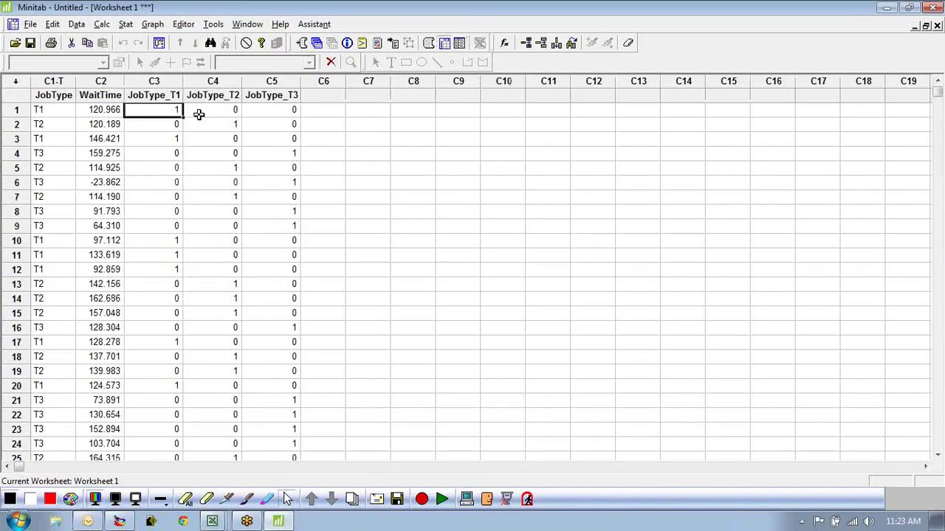
left_click(198, 115)
left_click(260, 113)
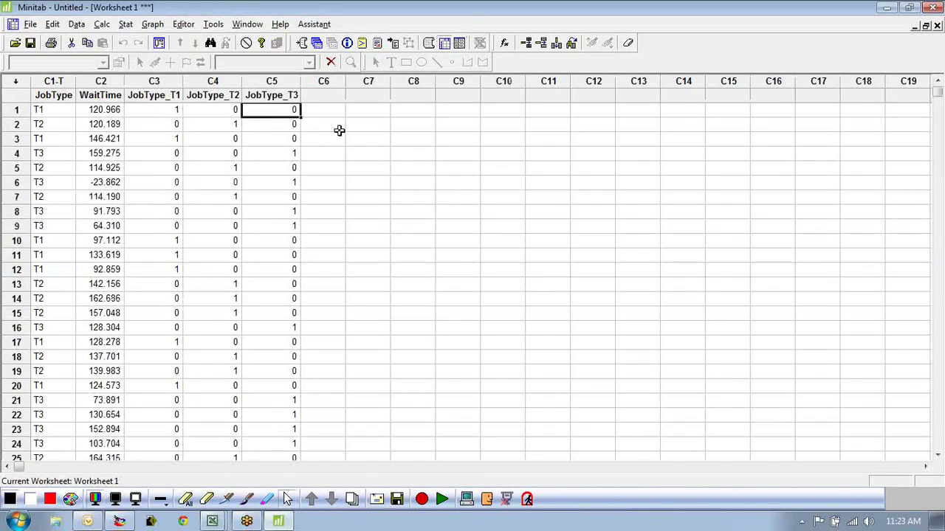
left_click(169, 106)
left_click(232, 106)
left_click(265, 107)
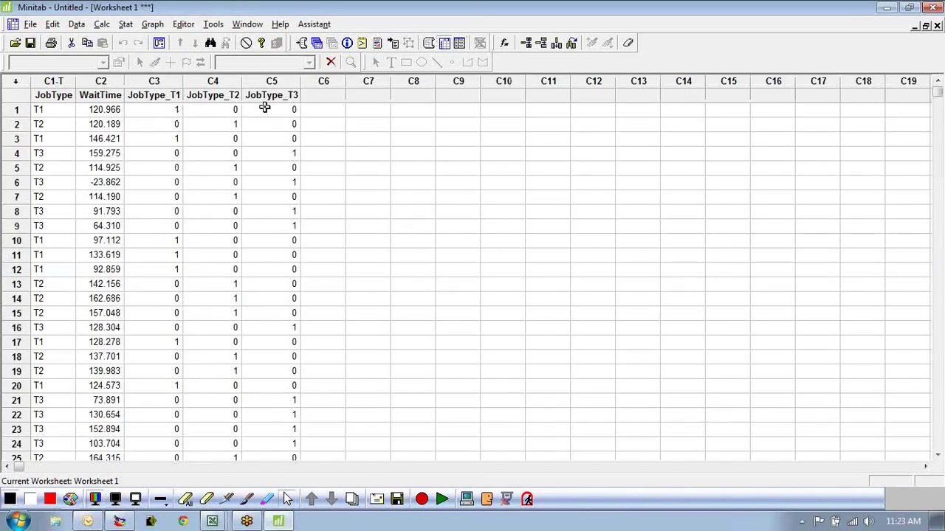
left_click(265, 108)
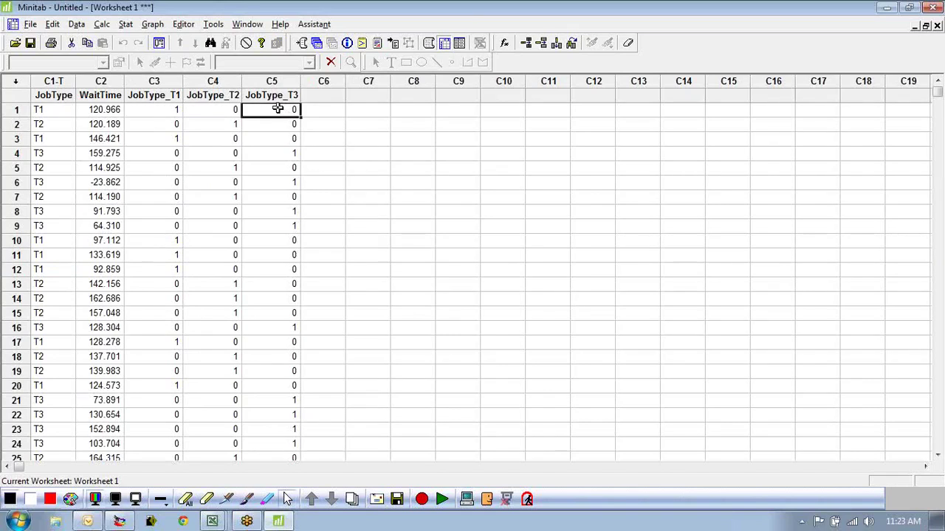
left_click(159, 111)
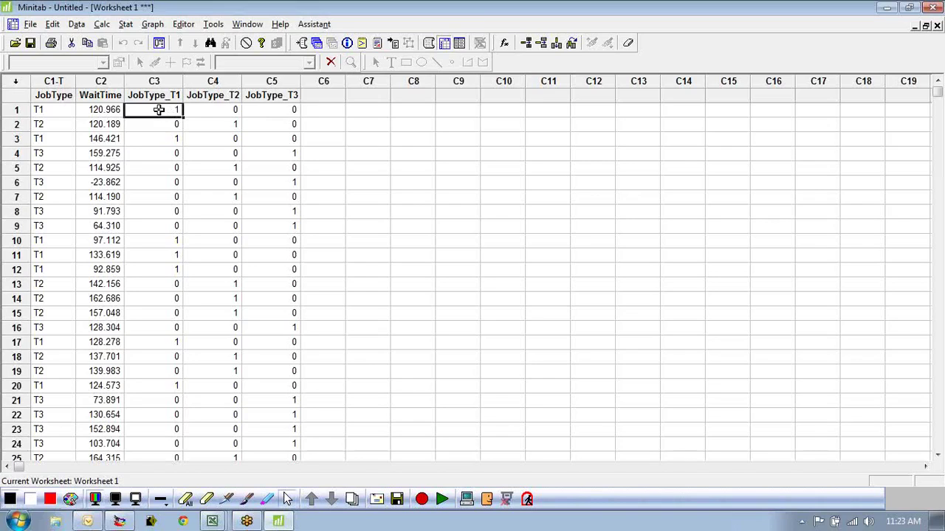
left_click(205, 110)
left_click(286, 110)
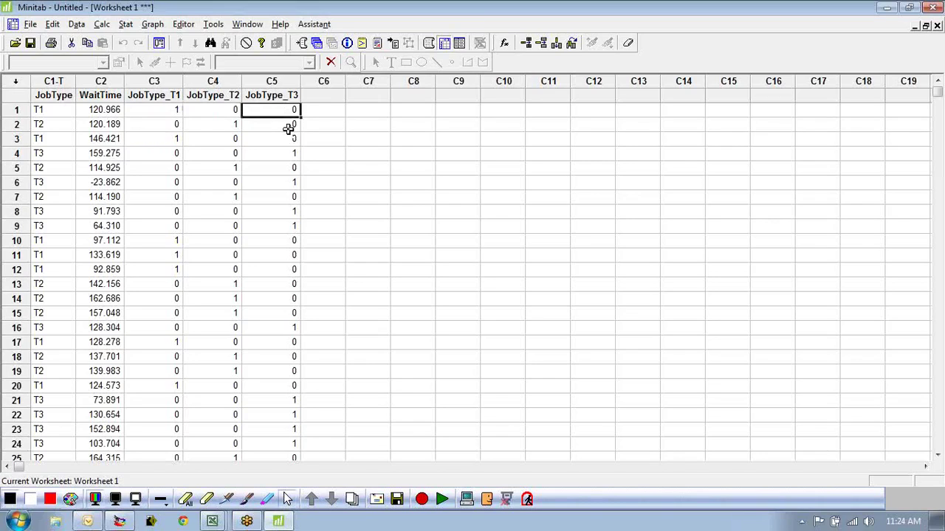
left_click(158, 110)
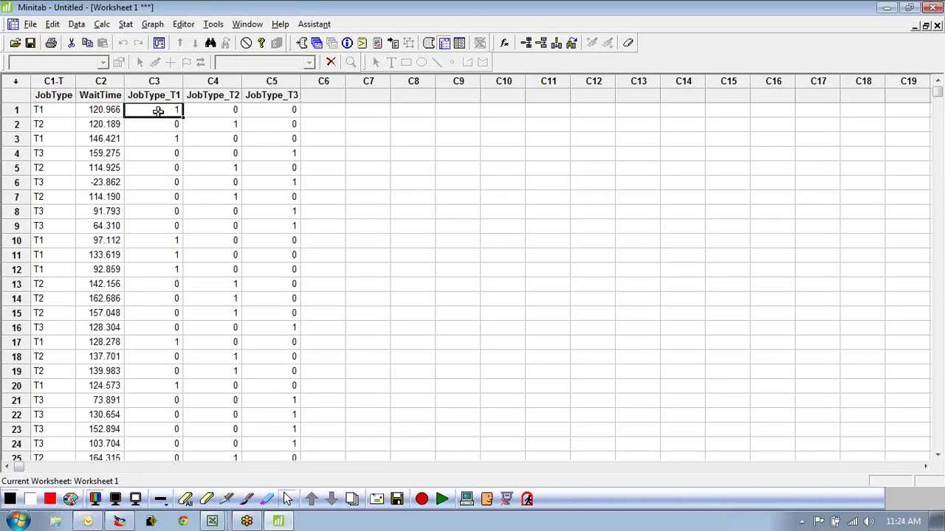
left_click(215, 109)
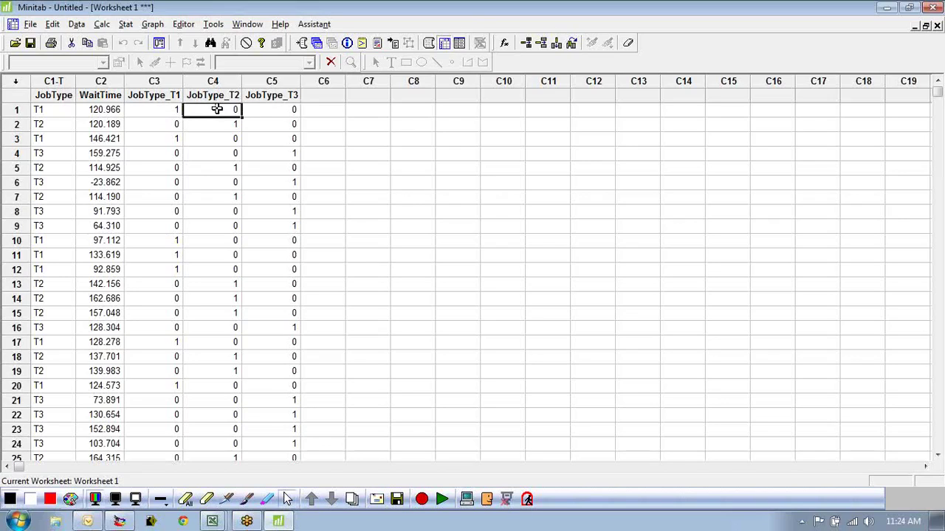
left_click(247, 109)
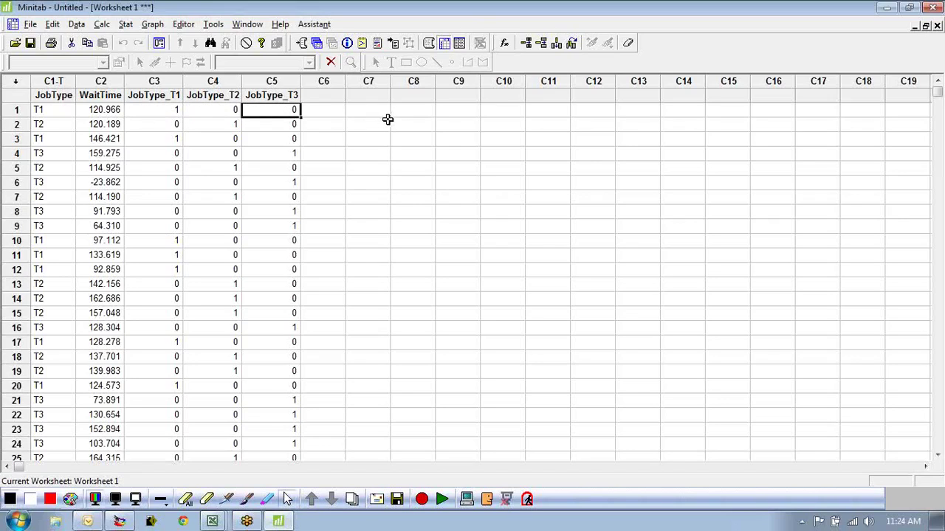
left_click(164, 109)
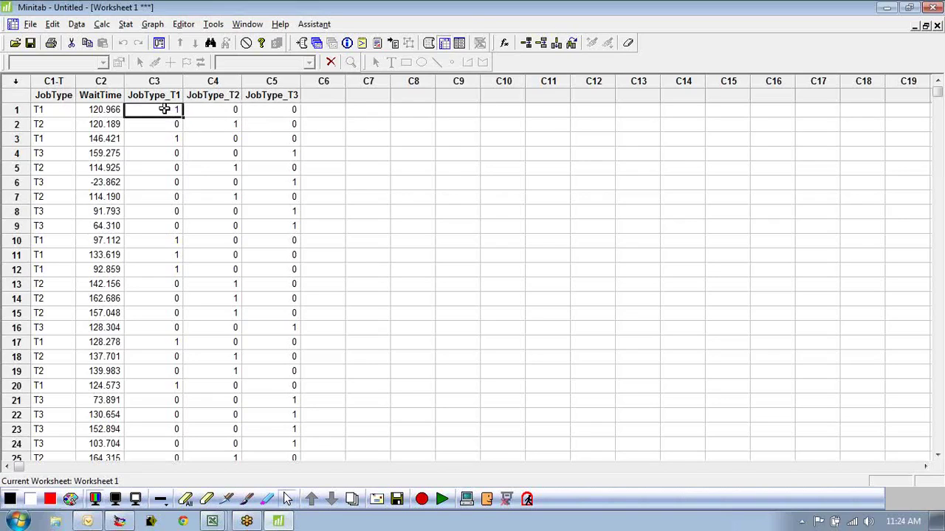
left_click(205, 111)
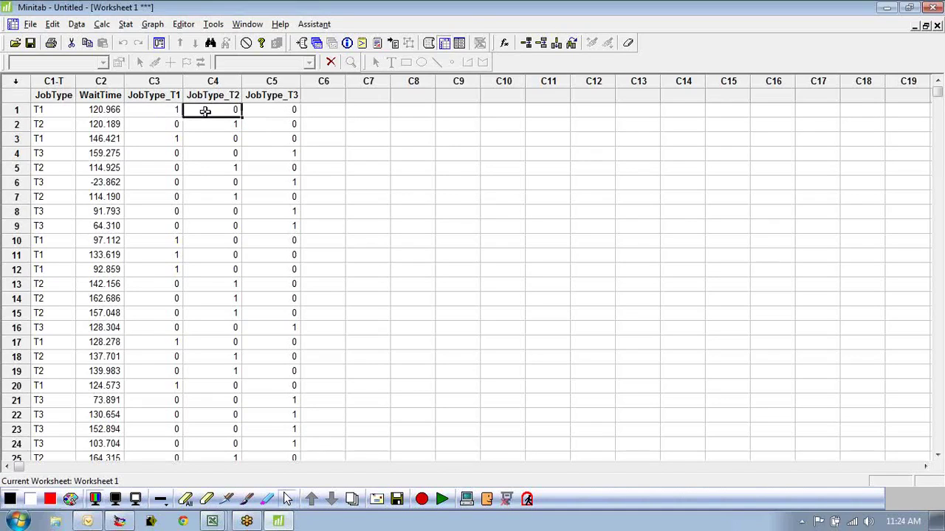
left_click(289, 109)
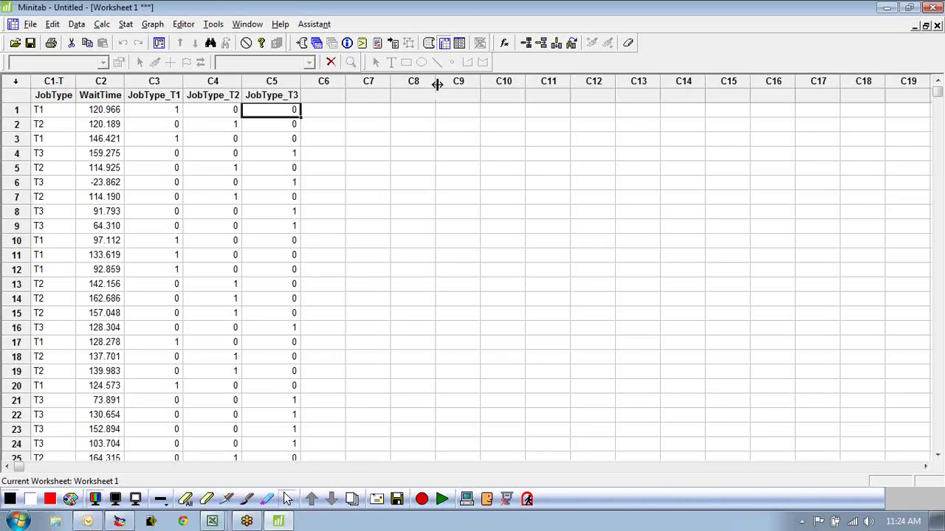
left_click(421, 111)
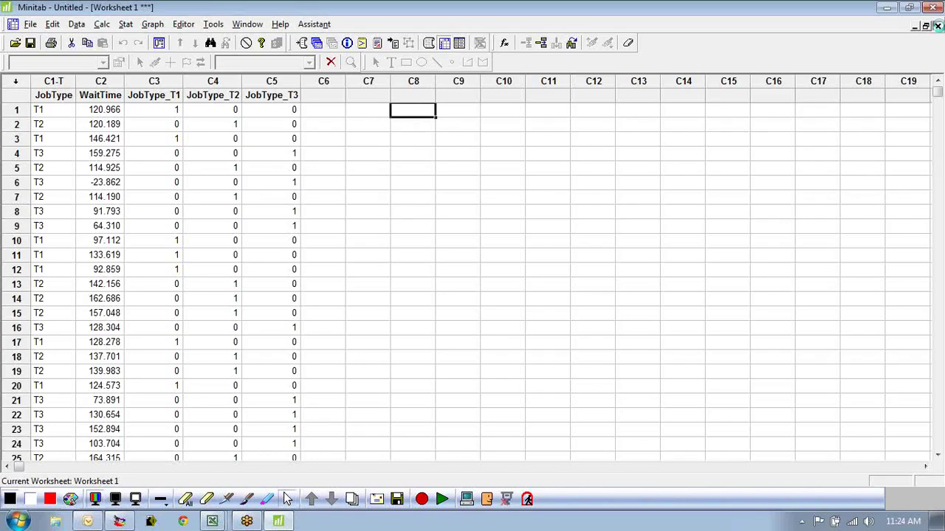
- Close Worksheet 1 without saving it, and minimize Minitab to return to Excel
left_click(938, 26)
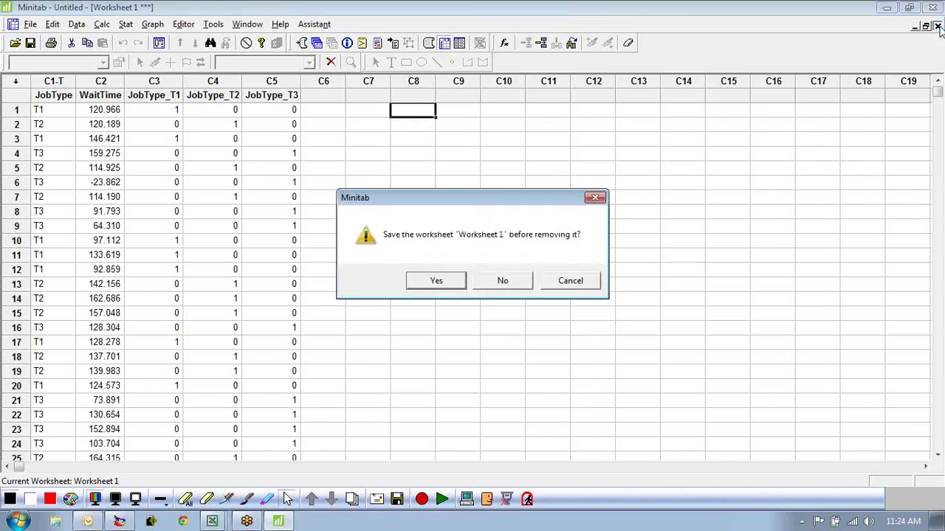
left_click(501, 285)
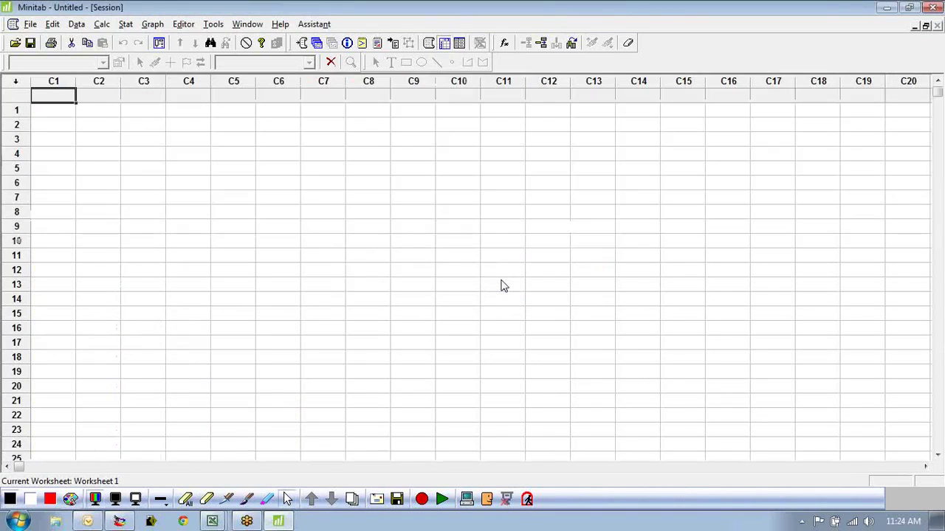
left_click(886, 9)
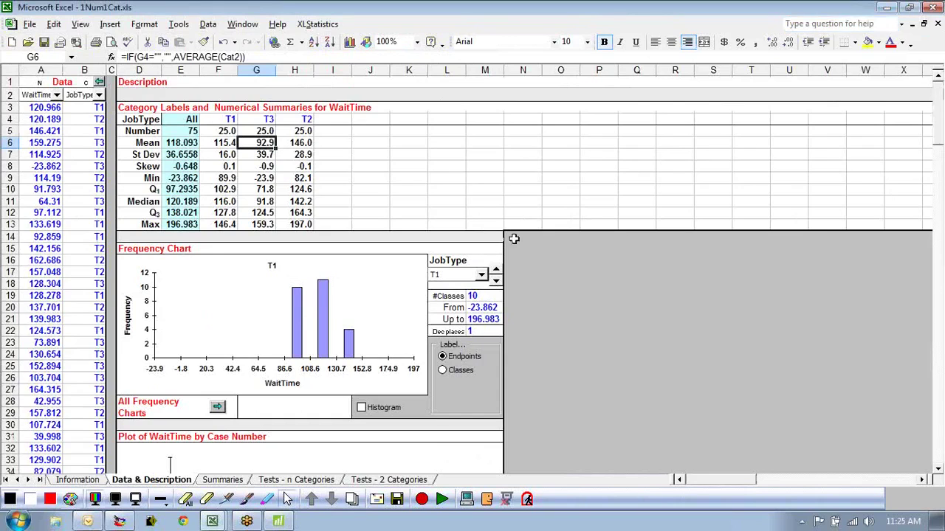
- Close the workbooks 1Num1Cat.xls and Job Type - Copy.xls
left_click(938, 24)
left_click(492, 286)
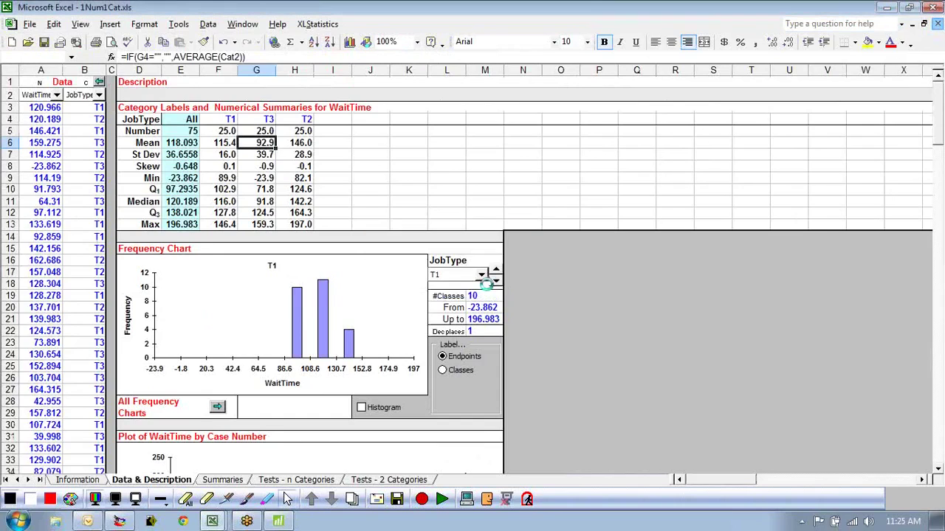
left_click(458, 244)
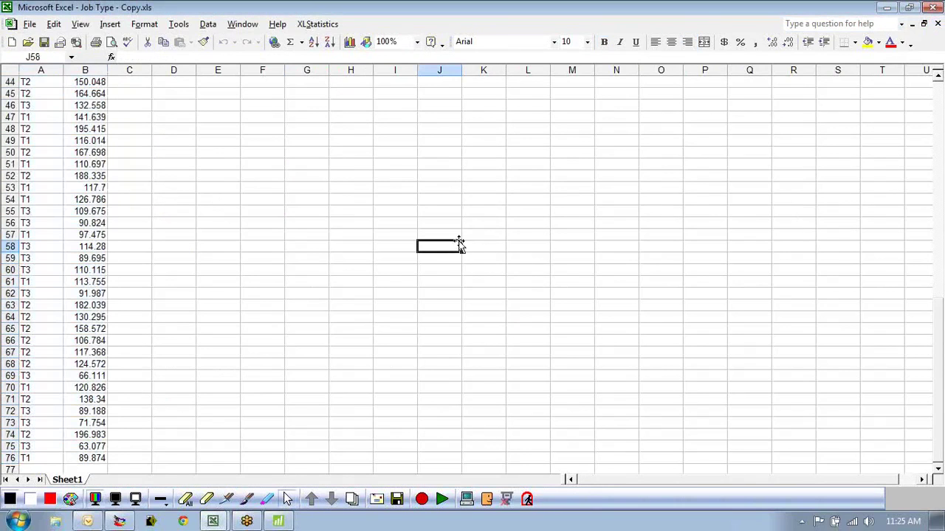
left_click(938, 24)
left_click(462, 289)
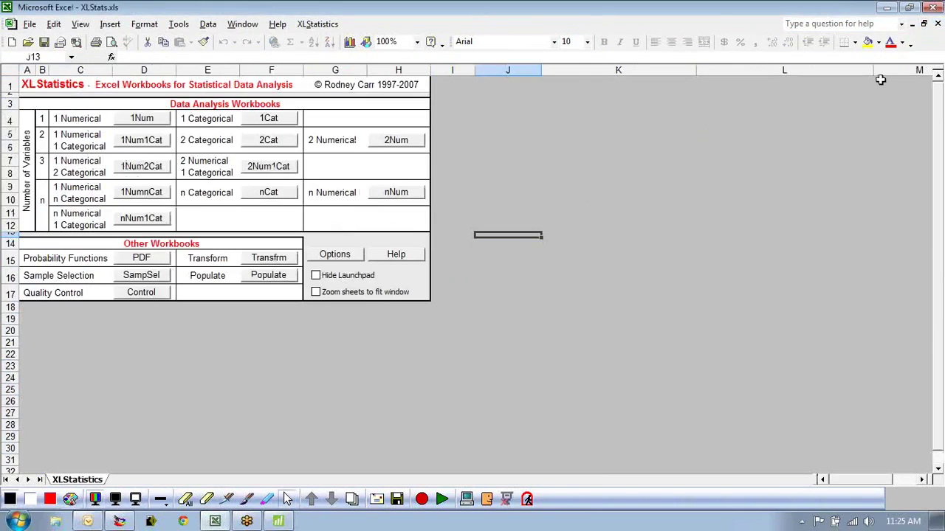
- Open Forms - Copy.xls from the desktop and erase all the earlier handwritten equations with the annotation tool
key("super+d")
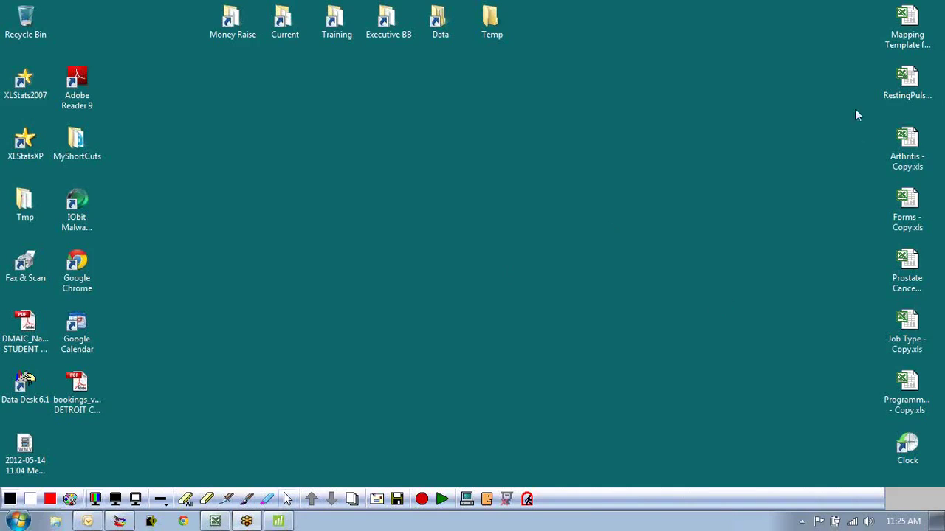
double_click(916, 202)
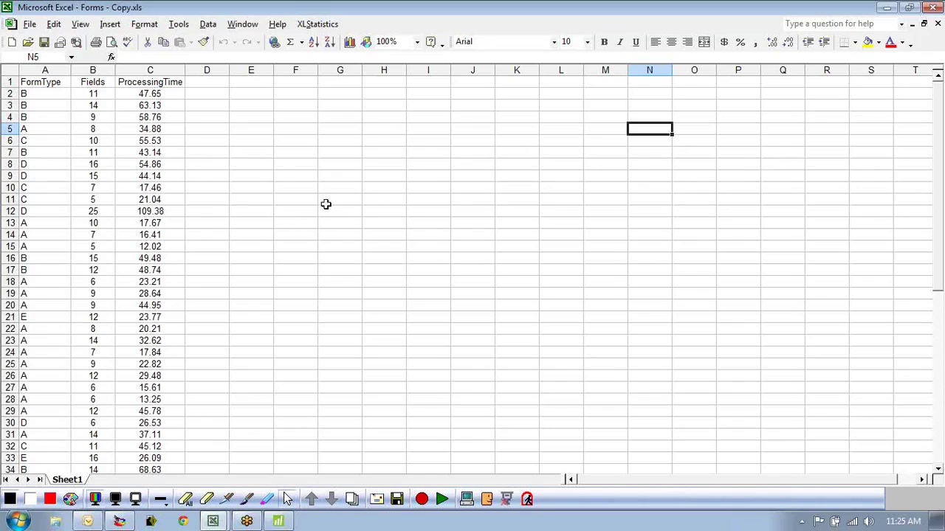
left_click(252, 505)
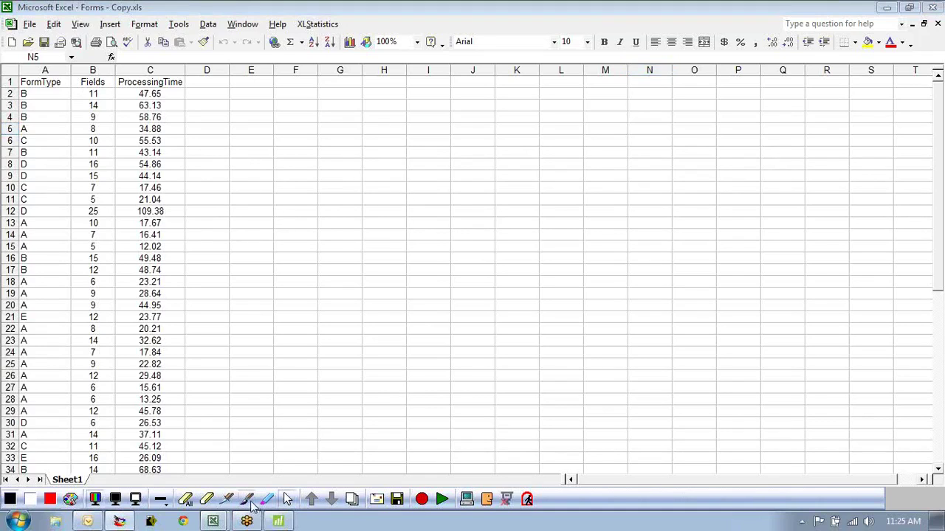
left_click(186, 501)
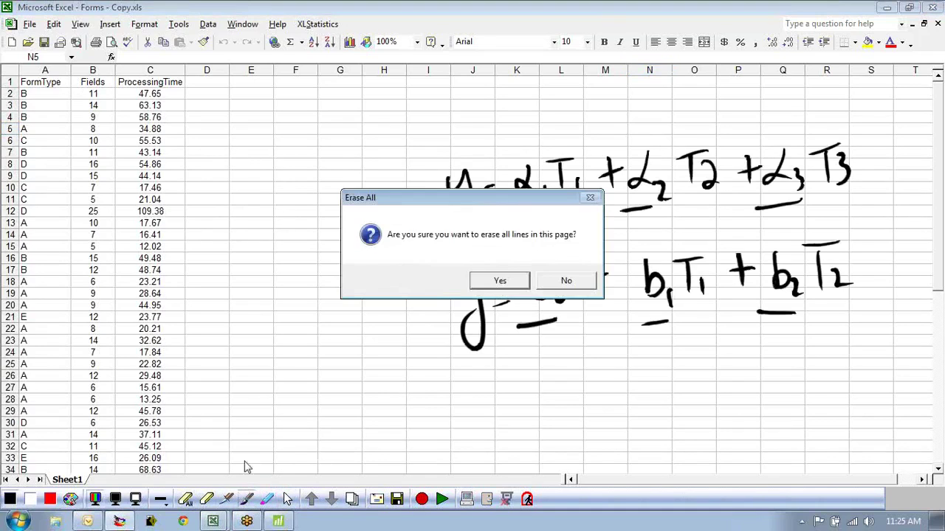
left_click(493, 282)
- Sketch a process box beside the data with an output arrow labelled "PT" and "Num"
mouse_move(674, 120)
left_mouse_down()
mouse_move(625, 214)
mouse_move(642, 220)
mouse_move(676, 122)
left_mouse_up()
mouse_move(691, 164)
left_mouse_down()
mouse_move(733, 167)
mouse_move(716, 171)
left_mouse_up()
mouse_move(767, 152)
left_mouse_down()
mouse_move(765, 178)
mouse_move(766, 159)
mouse_move(795, 175)
left_mouse_up()
left_click_drag(774, 147, 806, 141)
mouse_move(764, 228)
left_mouse_down()
mouse_move(765, 205)
mouse_move(834, 209)
left_mouse_up()
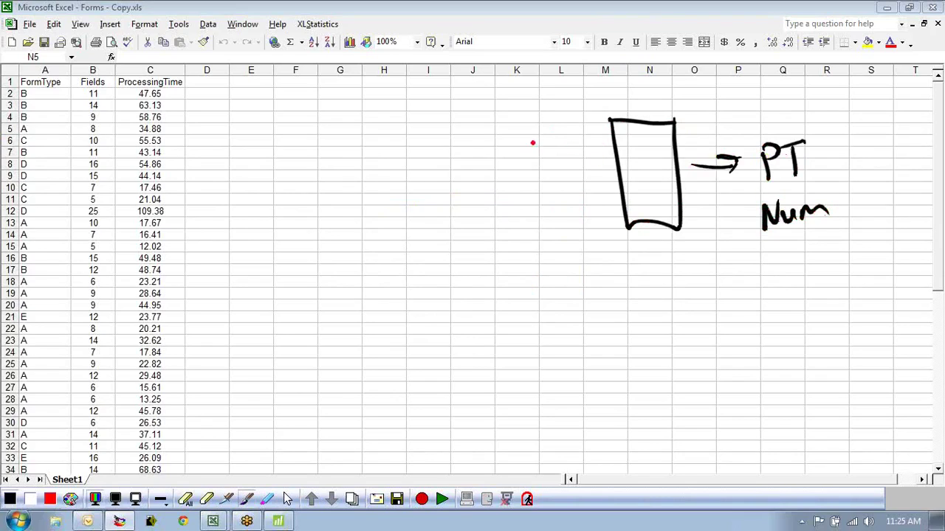
- Draw an input arrow into the process box labelled "#Fields" and mark it with an underlined "Num"
left_click_drag(532, 144, 603, 146)
left_click_drag(580, 136, 592, 156)
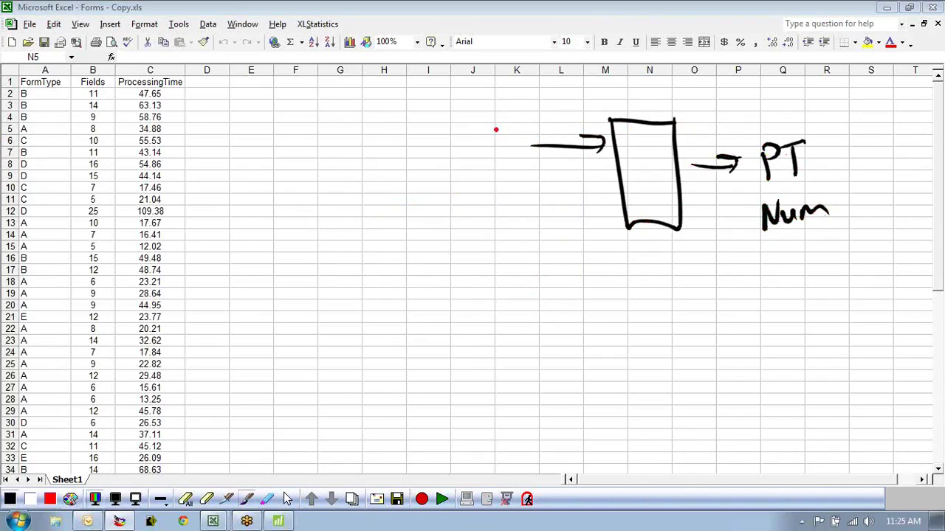
left_click_drag(509, 116, 508, 133)
mouse_move(518, 101)
left_mouse_down()
mouse_move(516, 138)
mouse_move(530, 121)
left_mouse_up()
mouse_move(507, 135)
left_mouse_down()
mouse_move(548, 105)
mouse_move(558, 125)
mouse_move(577, 115)
mouse_move(588, 129)
mouse_move(576, 129)
mouse_move(600, 125)
left_mouse_up()
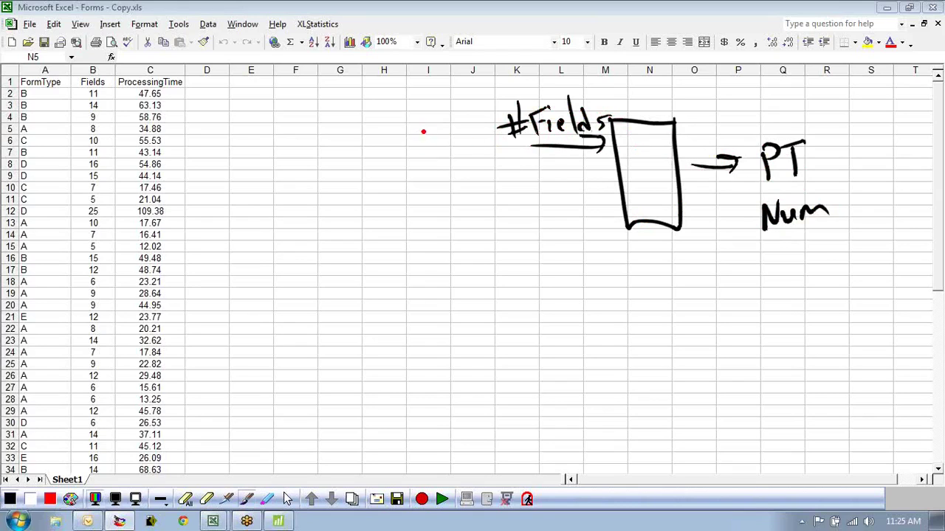
mouse_move(423, 131)
left_mouse_down()
mouse_move(443, 124)
mouse_move(453, 137)
mouse_move(469, 130)
mouse_move(495, 146)
left_mouse_up()
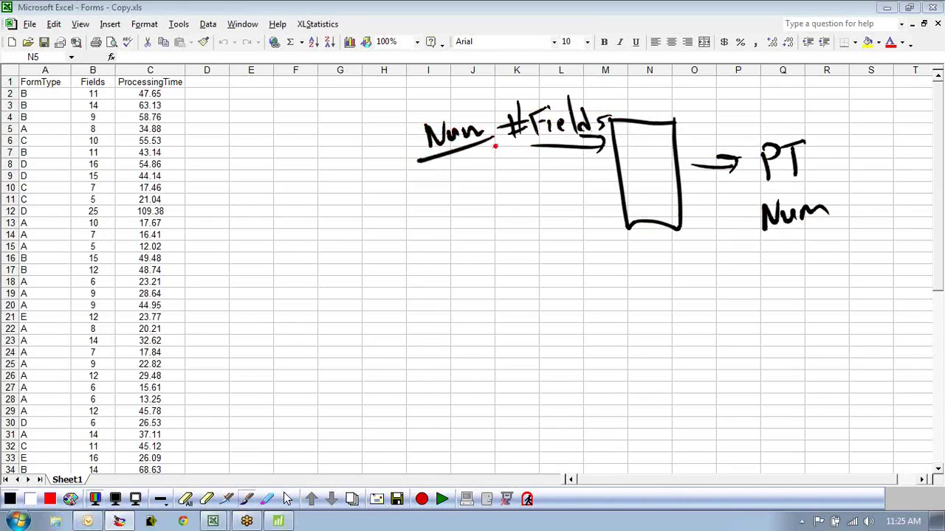
- Sketch a scatter plot of PT against Fields below the box, with rising points and a trend line through them
mouse_move(660, 327)
left_mouse_down()
mouse_move(668, 421)
mouse_move(788, 396)
mouse_move(743, 397)
mouse_move(779, 414)
mouse_move(791, 437)
mouse_move(842, 436)
left_mouse_up()
mouse_move(582, 357)
left_mouse_down()
mouse_move(593, 380)
mouse_move(611, 385)
mouse_move(616, 353)
left_mouse_up()
left_click(694, 360)
left_click(707, 372)
left_click(716, 358)
left_click(727, 369)
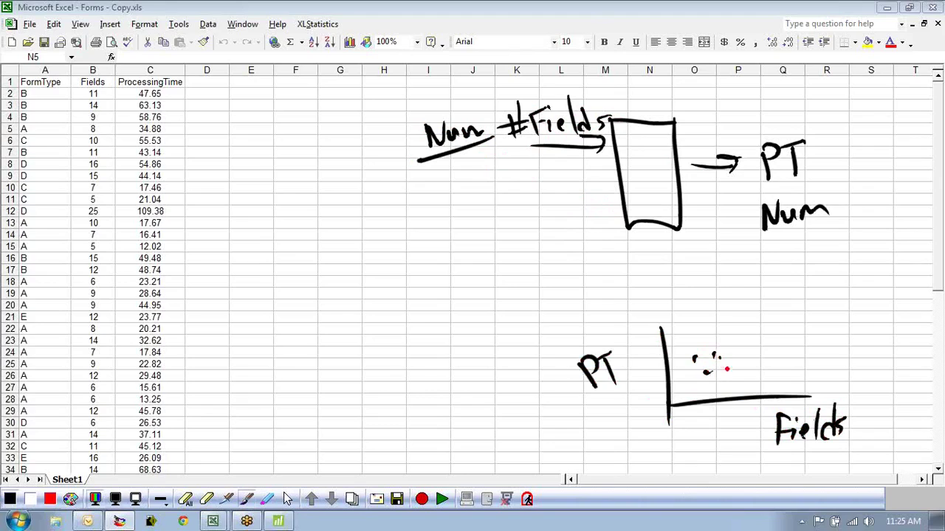
left_click(735, 348)
left_click(738, 339)
left_click(755, 355)
left_click(759, 330)
left_click(787, 305)
left_click(807, 293)
left_click_drag(681, 378, 811, 319)
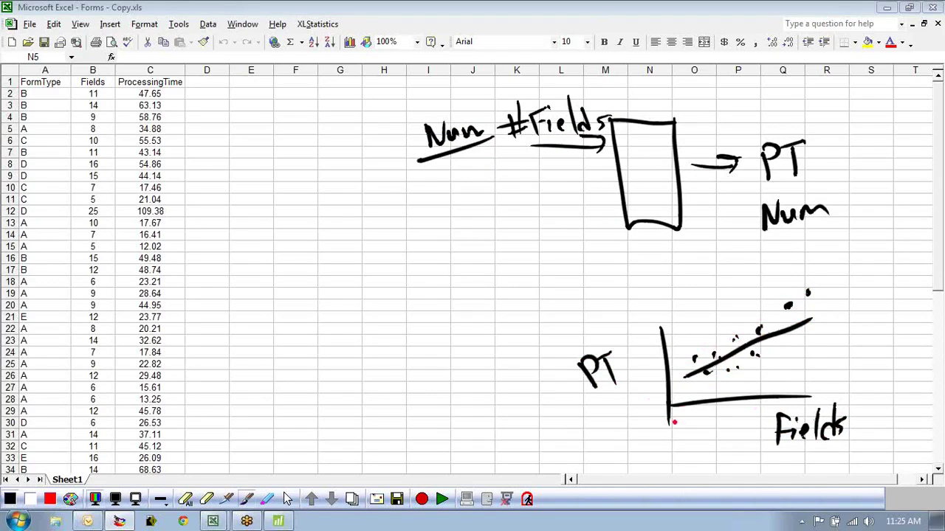
- Add six more points scattered above and below the trend line in the PT versus Fields sketch
left_click(729, 323)
left_click(758, 363)
left_click(794, 359)
left_click(756, 316)
left_click(731, 371)
left_click(722, 341)
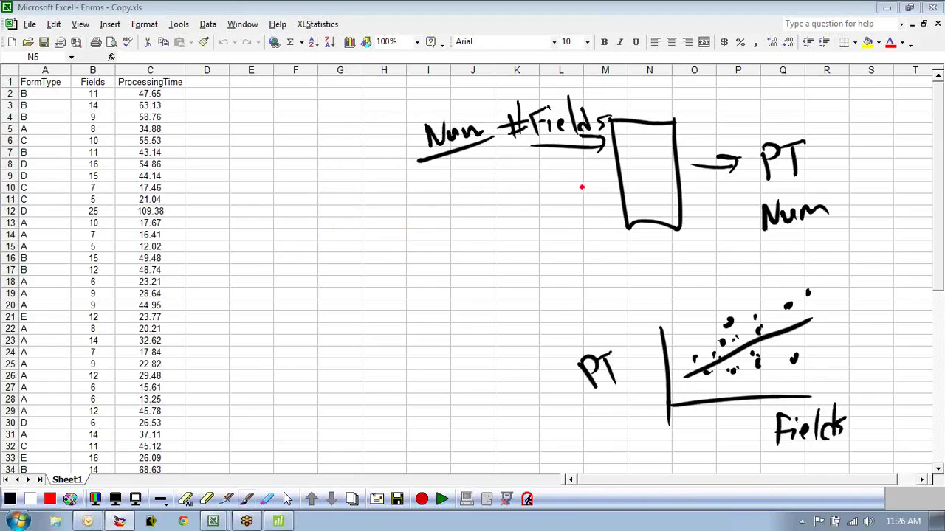
- Draw a second input arrow into the process box and label it "FormType"
left_click_drag(536, 195, 605, 190)
left_click_drag(587, 180, 585, 202)
left_click_drag(478, 186, 480, 213)
left_click_drag(478, 186, 493, 180)
left_click_drag(481, 200, 507, 192)
mouse_move(514, 207)
left_mouse_down()
mouse_move(523, 186)
mouse_move(534, 193)
left_mouse_up()
mouse_move(542, 193)
left_mouse_down()
mouse_move(536, 173)
mouse_move(555, 170)
left_mouse_up()
mouse_move(551, 173)
left_mouse_down()
mouse_move(561, 191)
mouse_move(550, 220)
left_mouse_up()
mouse_move(564, 177)
left_mouse_down()
mouse_move(569, 208)
mouse_move(574, 189)
left_mouse_up()
left_click_drag(577, 183, 589, 173)
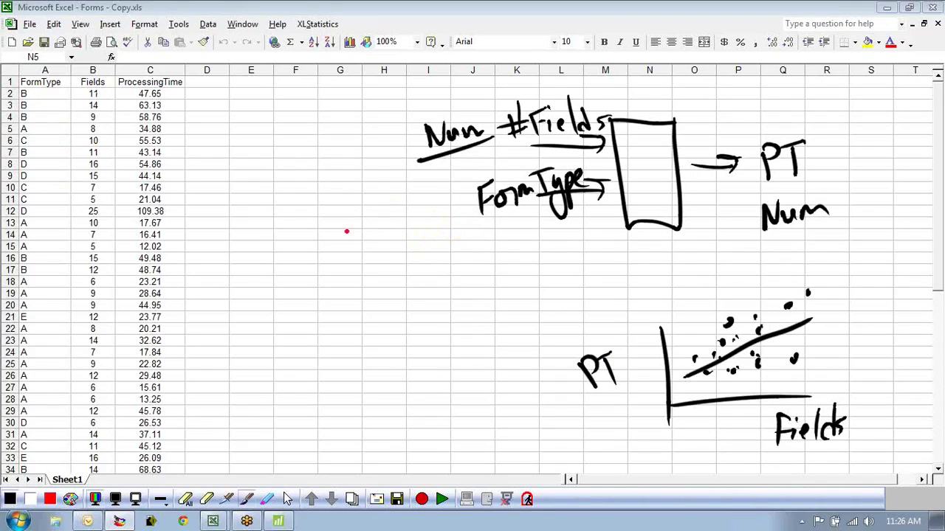
- Sketch a second chart with two roughly parallel rising lines and double-headed arrows marking the gap between them
left_click_drag(327, 233, 330, 343)
left_click_drag(327, 347, 464, 336)
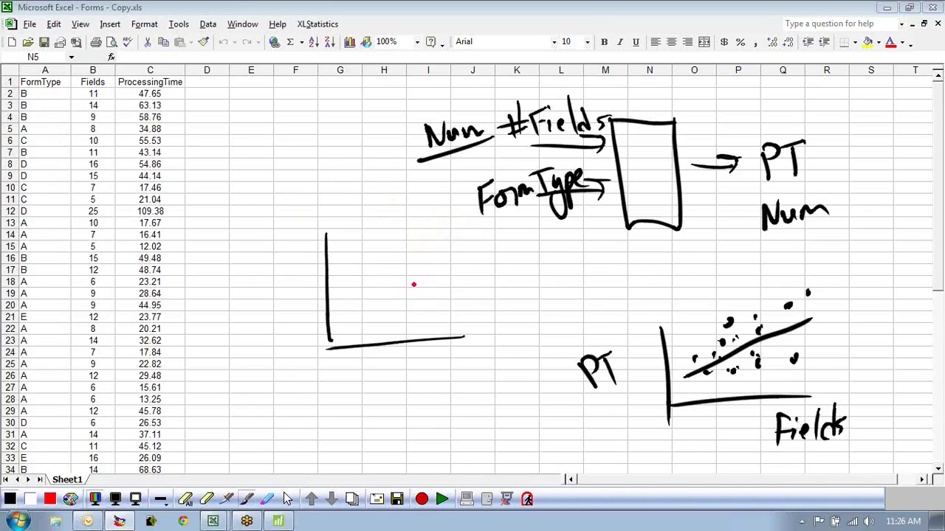
left_click_drag(362, 313, 443, 270)
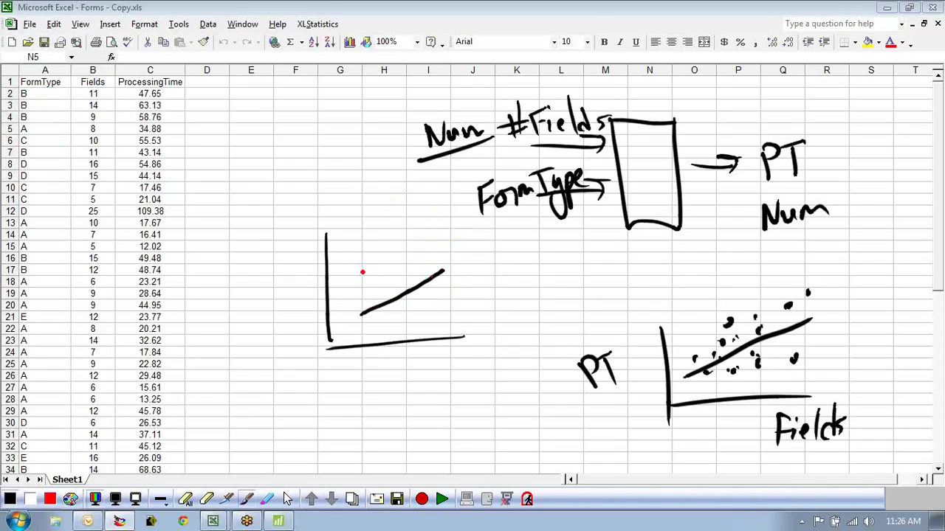
left_click_drag(362, 276, 434, 237)
mouse_move(395, 276)
left_mouse_down()
mouse_move(399, 299)
mouse_move(418, 251)
left_mouse_up()
mouse_move(412, 259)
left_mouse_down()
mouse_move(423, 259)
mouse_move(429, 280)
mouse_move(404, 292)
left_mouse_up()
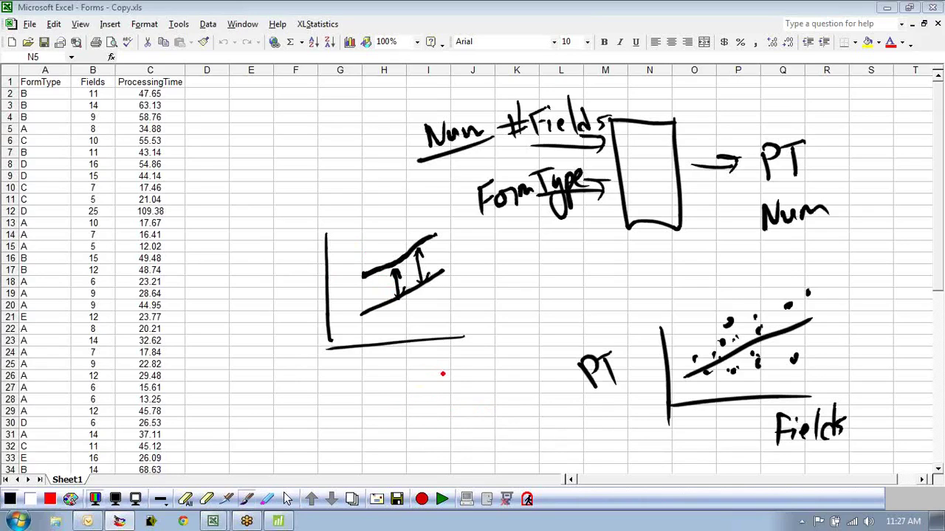
- Clear the sketches from the screen and copy the whole FormType, Fields and ProcessingTime table with its headers
left_click(287, 500)
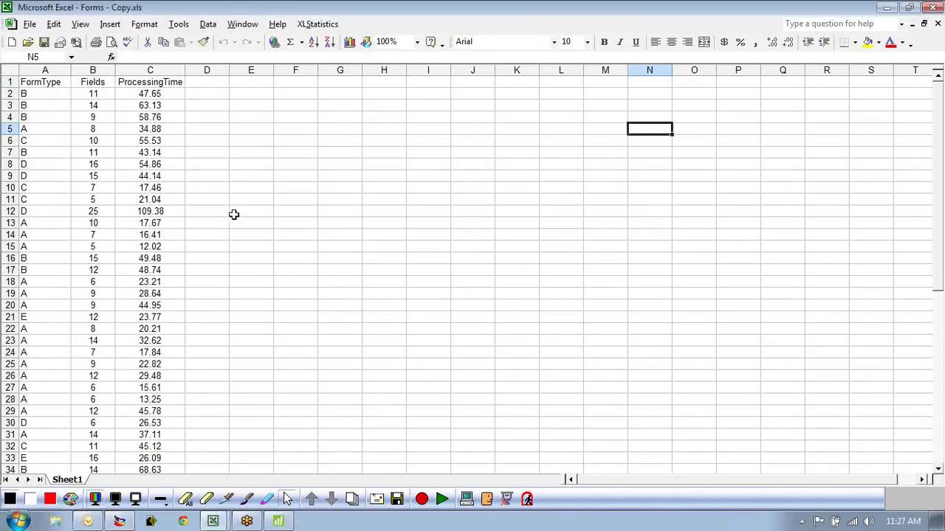
left_click(42, 83)
key("ctrl+shift+Right")
key("ctrl+shift+Down")
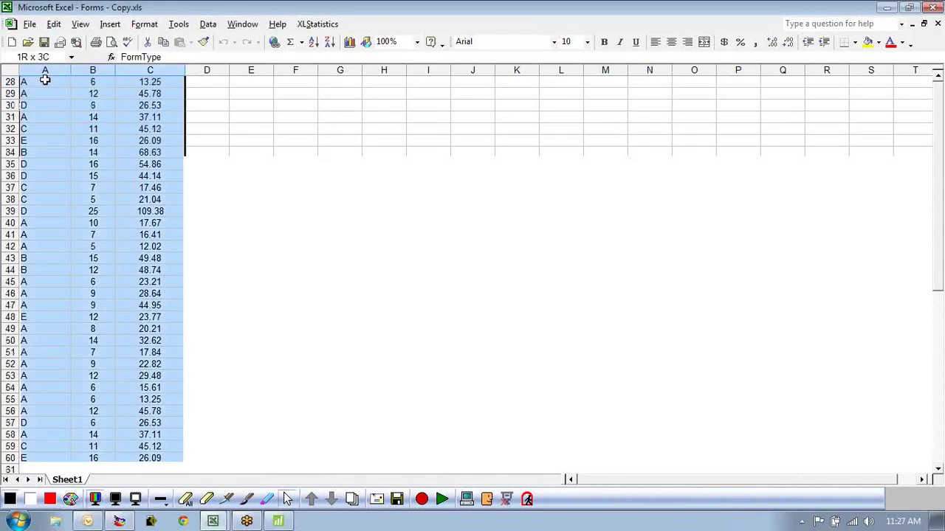
key("ctrl+c")
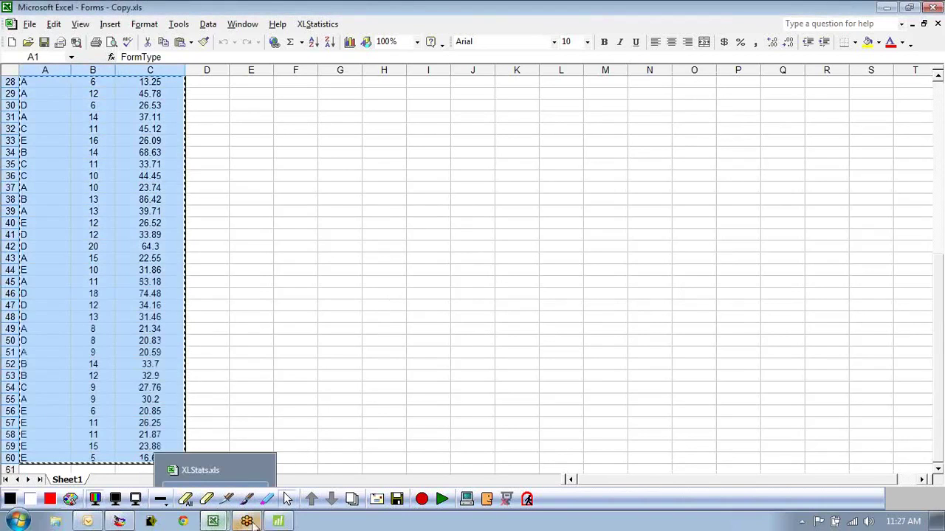
- Switch to Minitab and paste the copied forms data into the empty worksheet, starting at the name row of C1
left_click(282, 521)
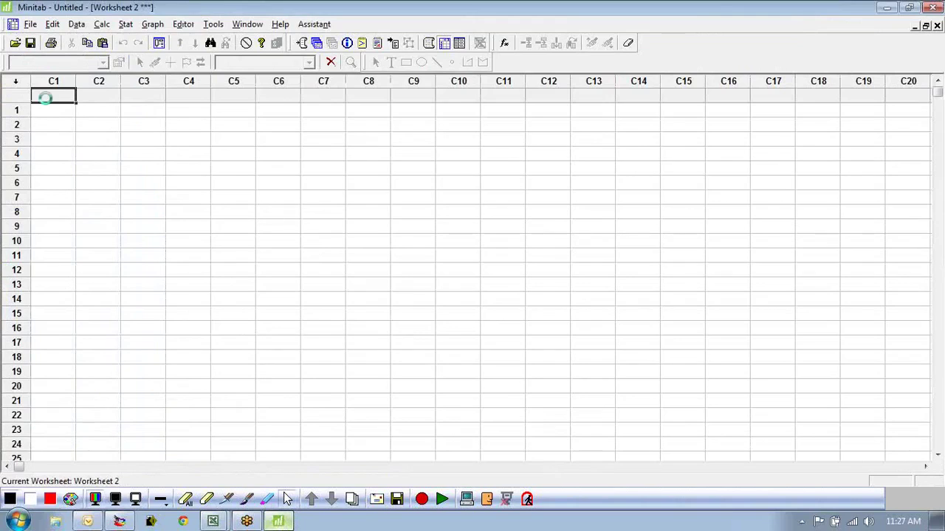
key("ctrl+v")
left_click(284, 168)
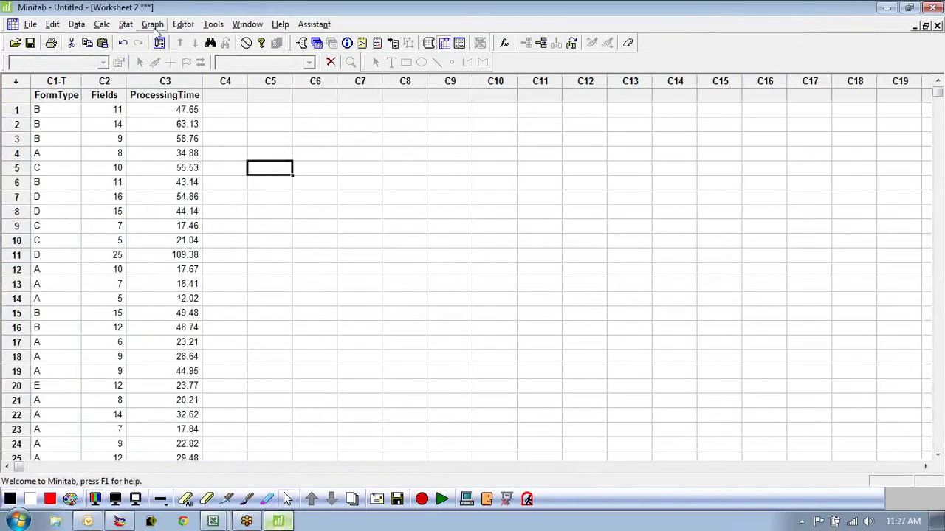
- Create a scatterplot with regression line, using ProcessingTime as the Y variable and Fields as the X variable
left_click(153, 25)
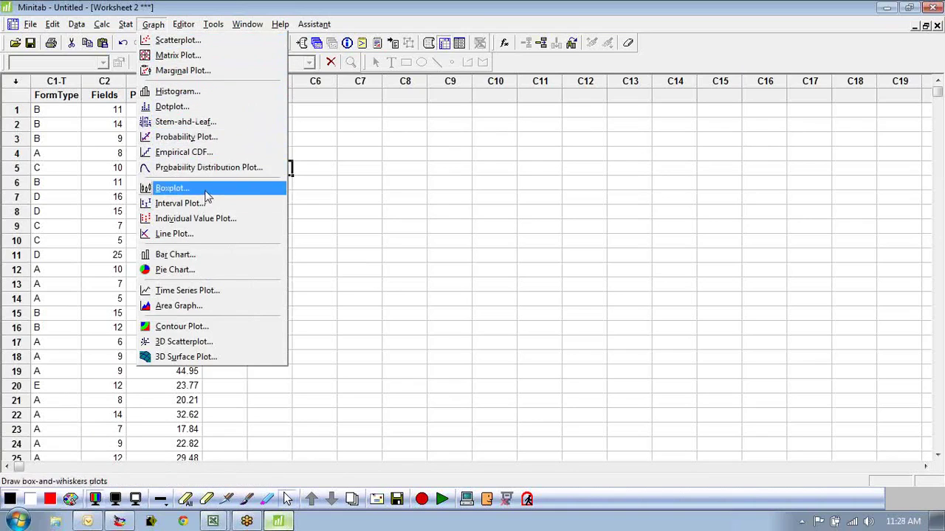
mouse_move(197, 16)
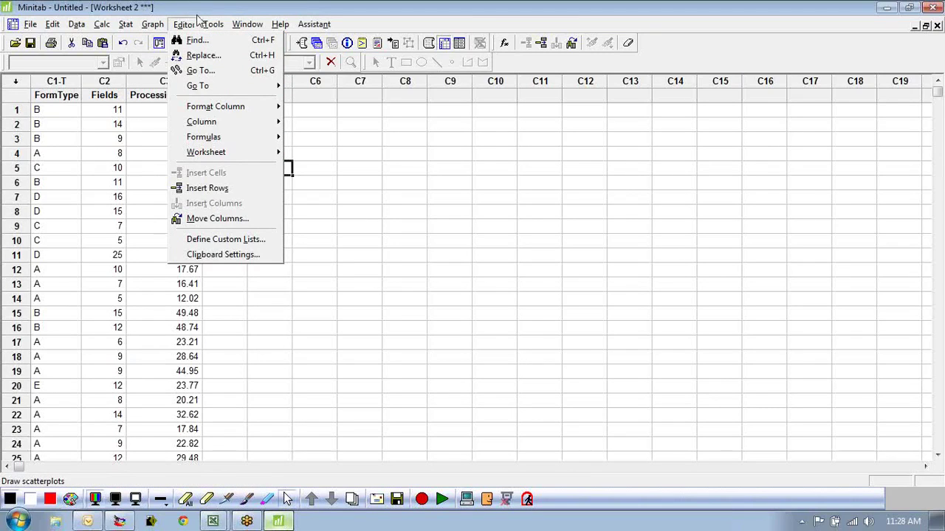
left_click(158, 38)
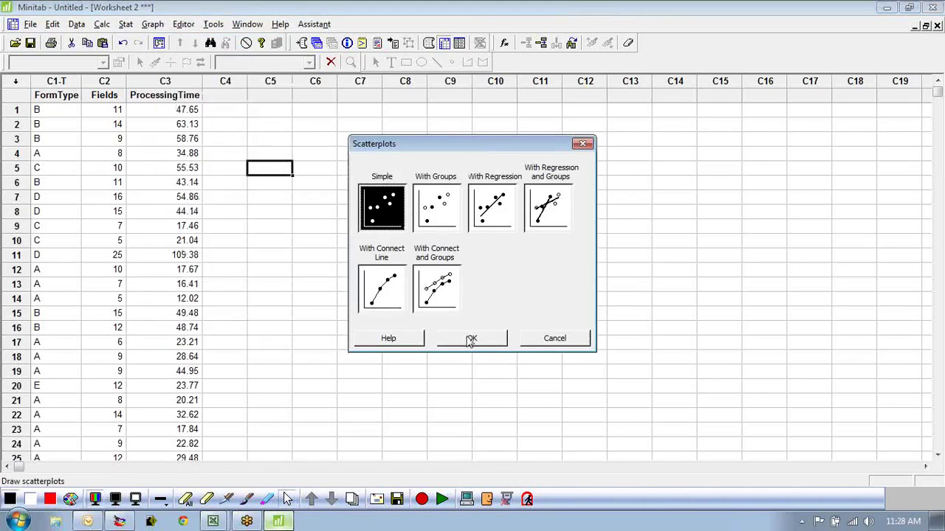
left_click(486, 213)
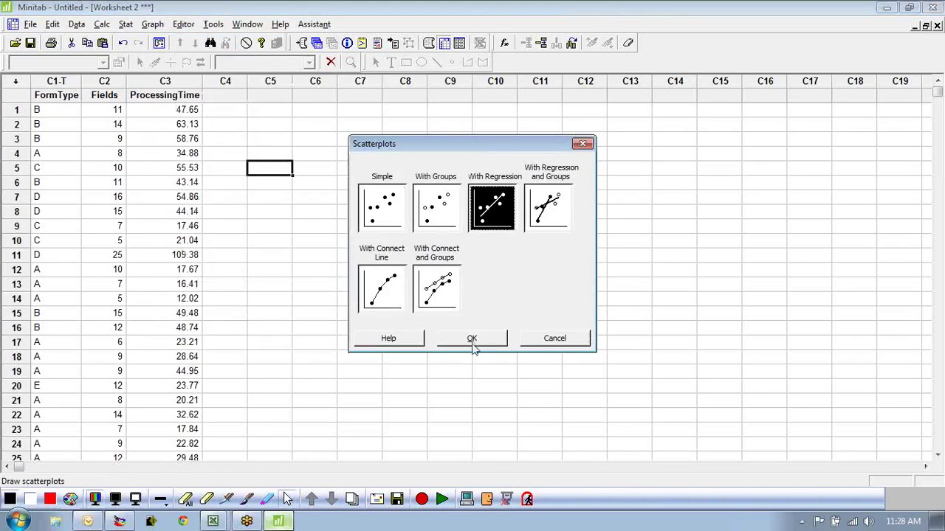
left_click(474, 342)
double_click(352, 167)
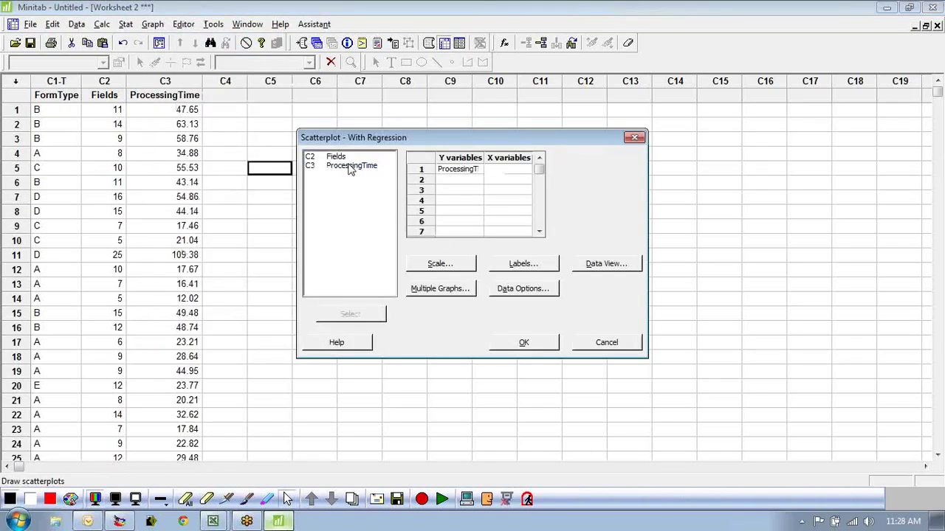
double_click(336, 158)
left_click(524, 341)
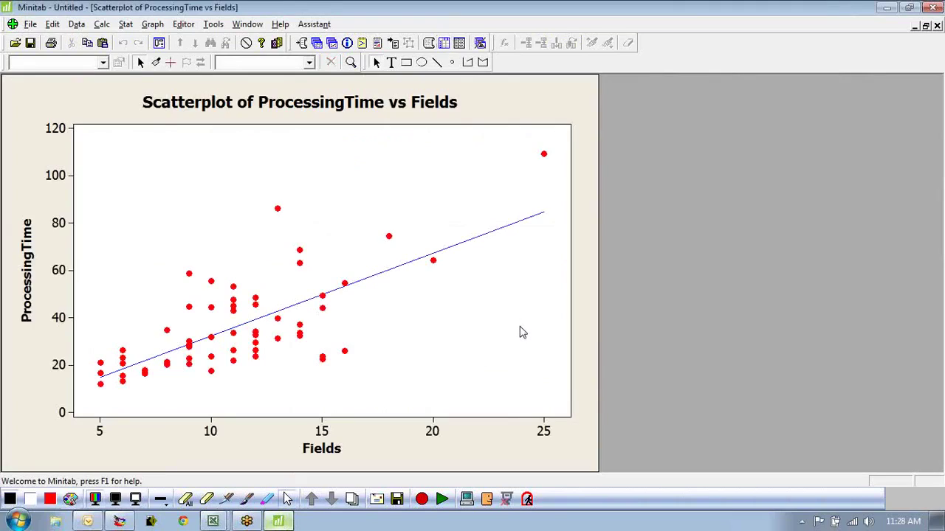
- Create a one-Y boxplot with groups, graphing ProcessingTime with FormType as the categorical grouping variable
left_click(925, 27)
left_click(143, 24)
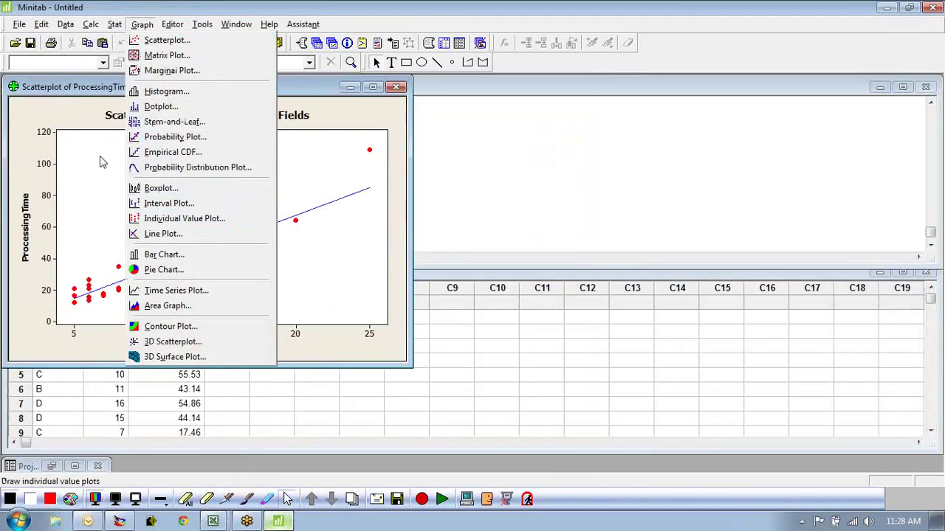
mouse_move(123, 27)
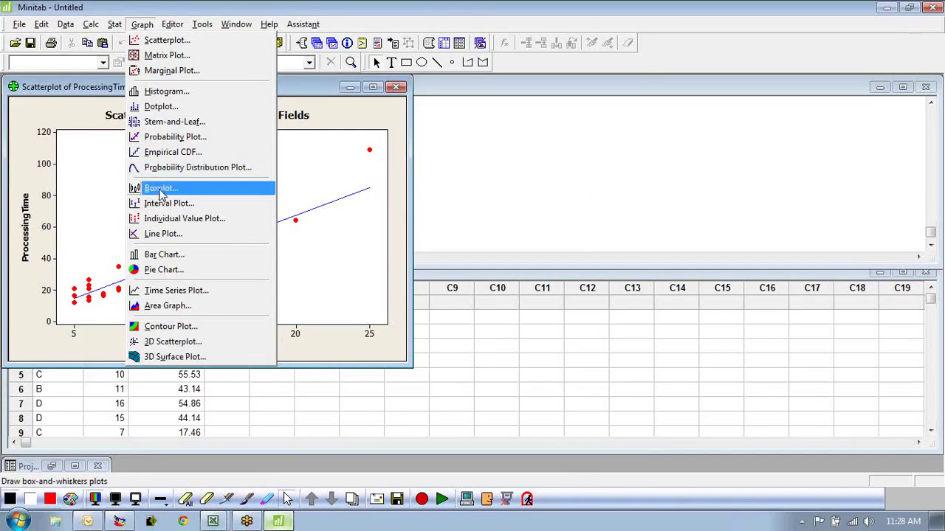
left_click(161, 190)
left_click(431, 217)
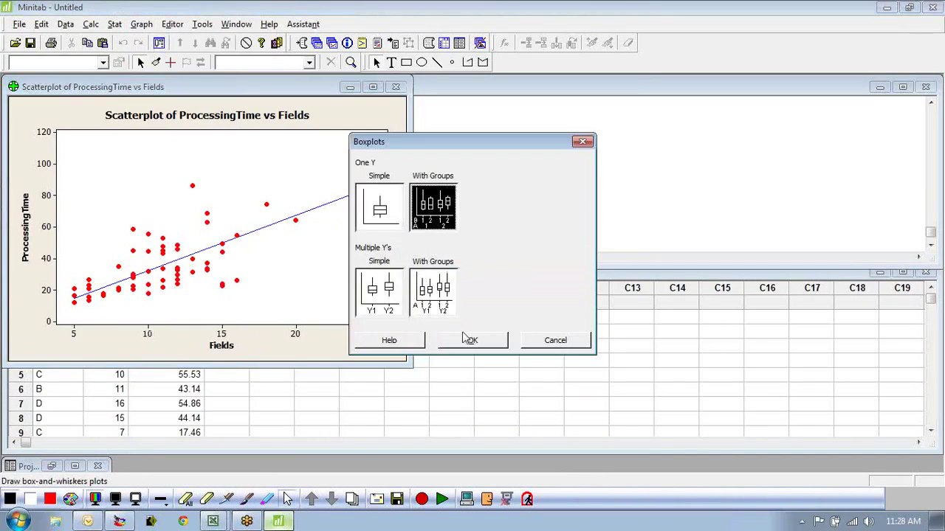
left_click(463, 345)
double_click(343, 167)
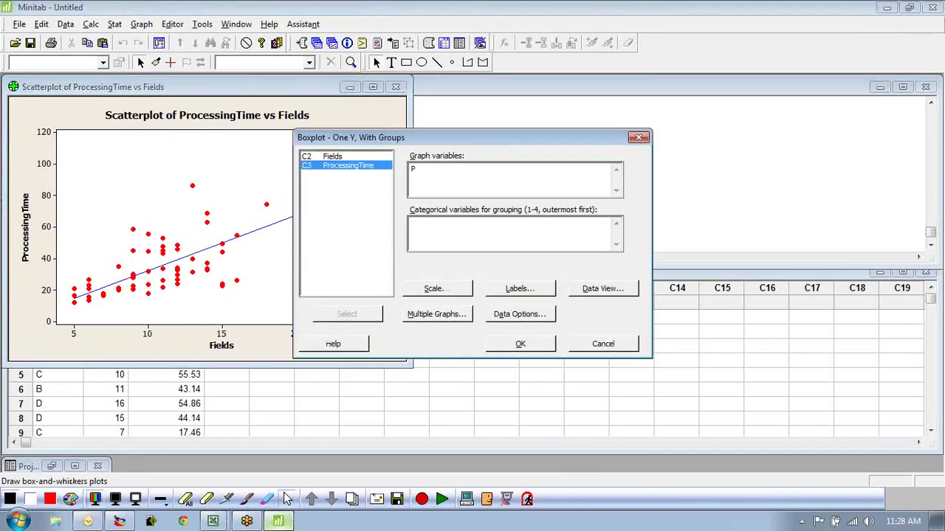
left_click(458, 228)
double_click(346, 157)
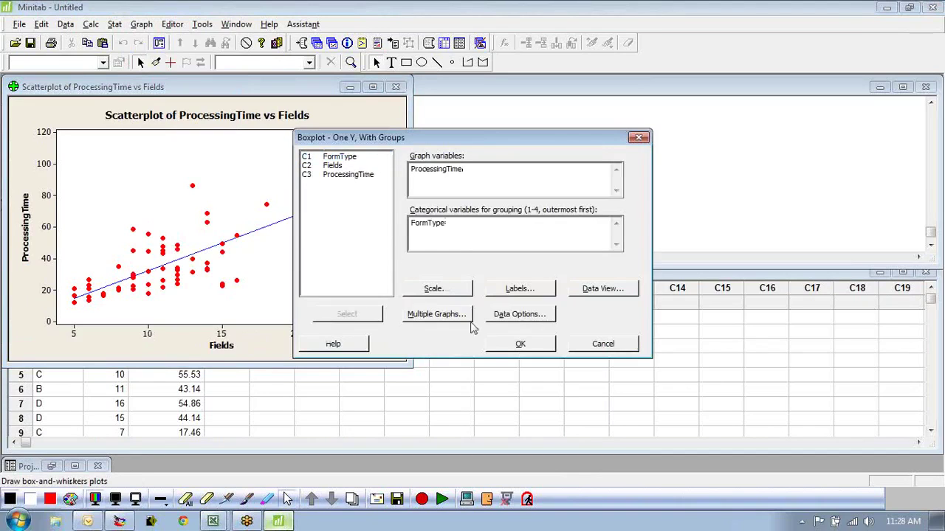
left_click(509, 345)
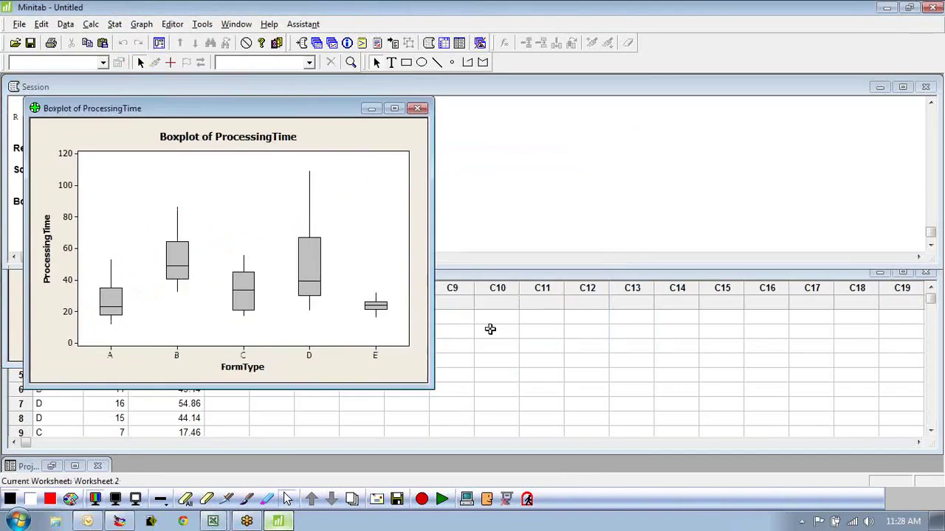
- Enlarge the boxplot and compare the ProcessingTime boxes of form types A, C and E with those of B and D
left_click(394, 109)
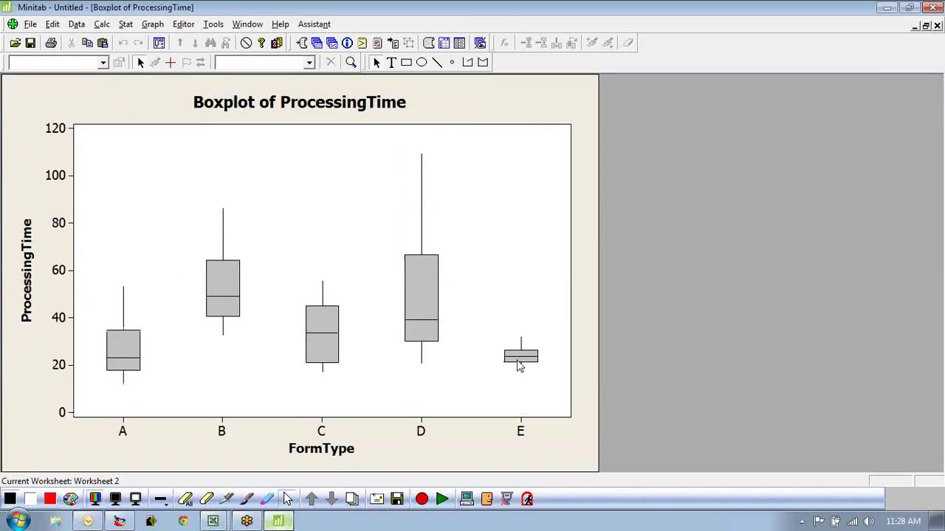
left_click(131, 356)
left_click(317, 353)
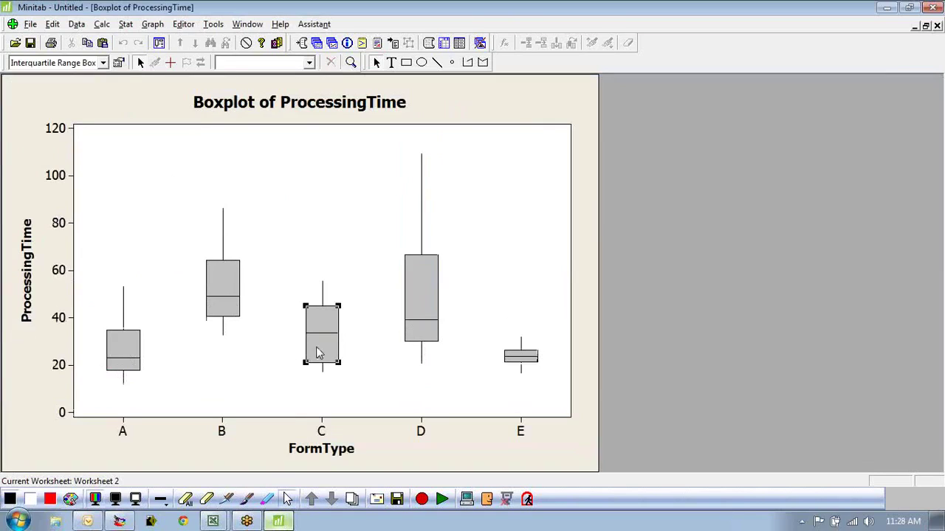
left_click(529, 361)
left_click(329, 358)
left_click(126, 358)
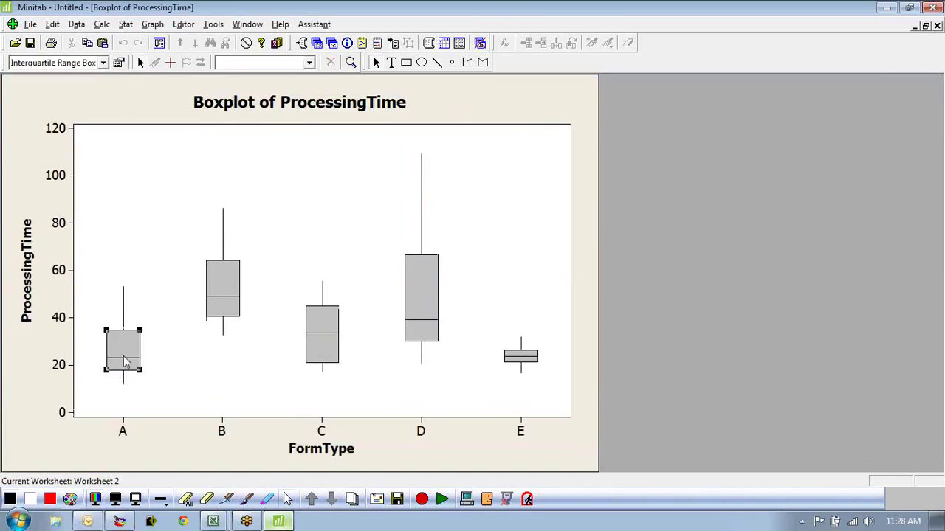
left_click(227, 297)
left_click(411, 299)
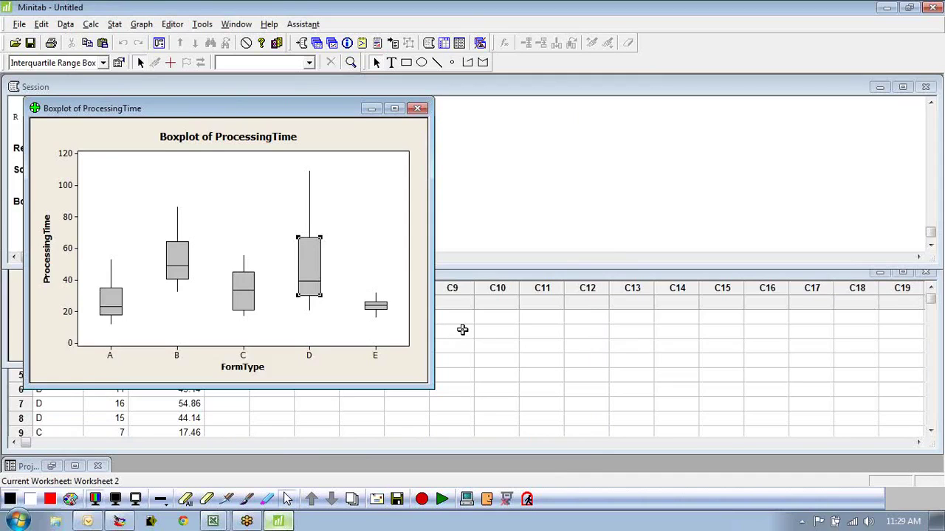
- Run a one-way ANOVA with ProcessingTime as the response and FormType as the factor
left_click(143, 25)
left_click(115, 25)
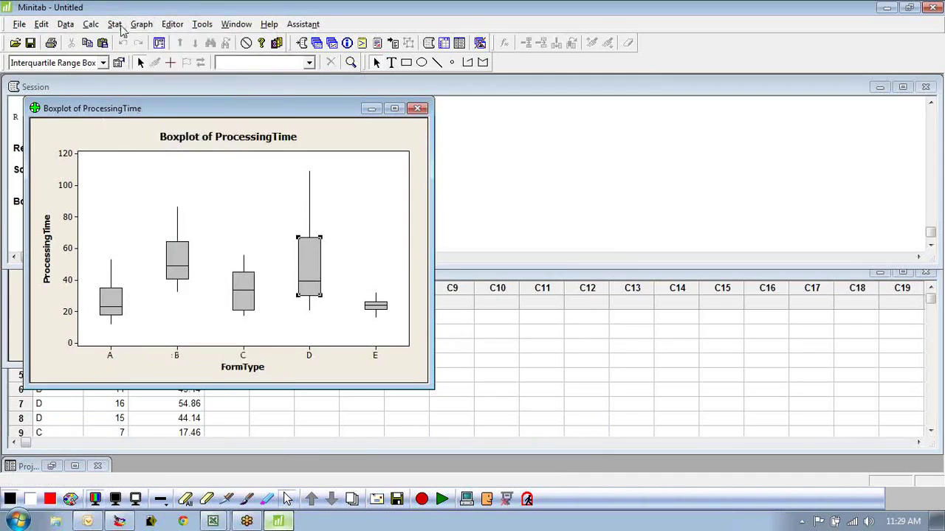
left_click(237, 72)
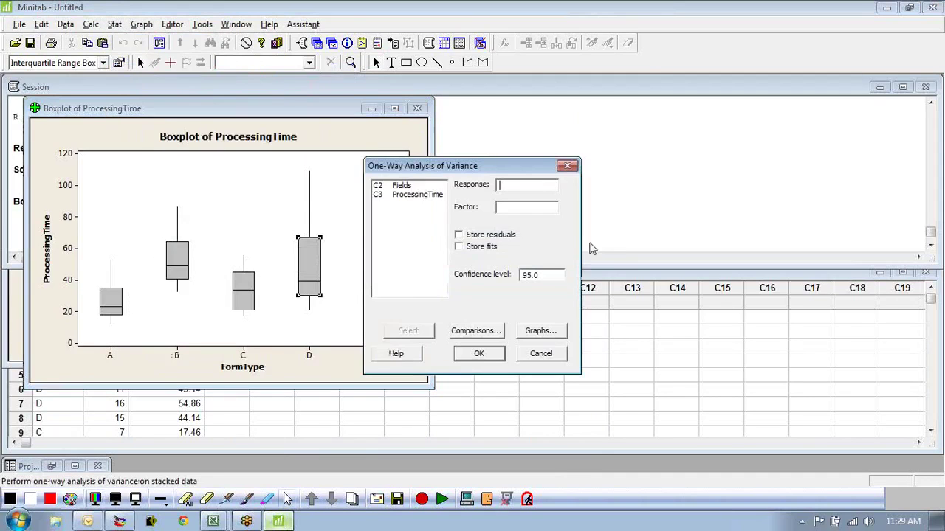
double_click(417, 204)
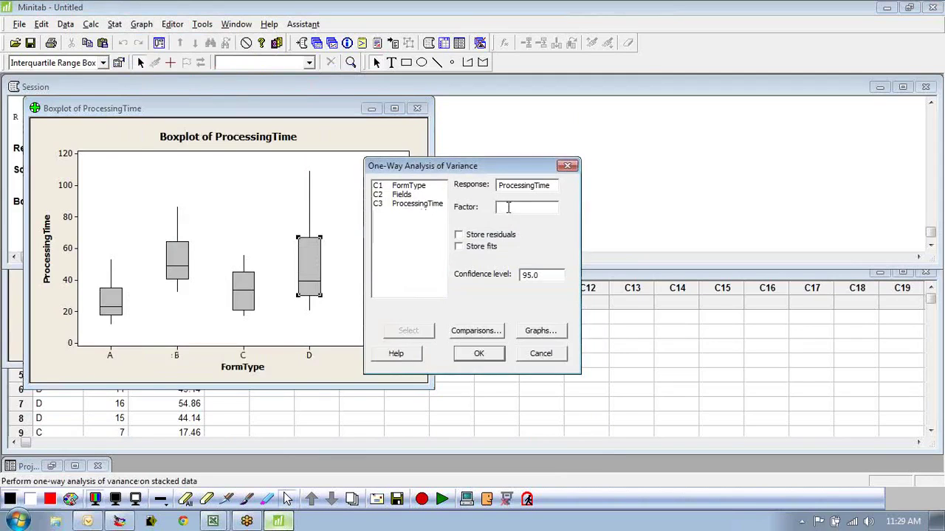
double_click(408, 185)
left_click(480, 355)
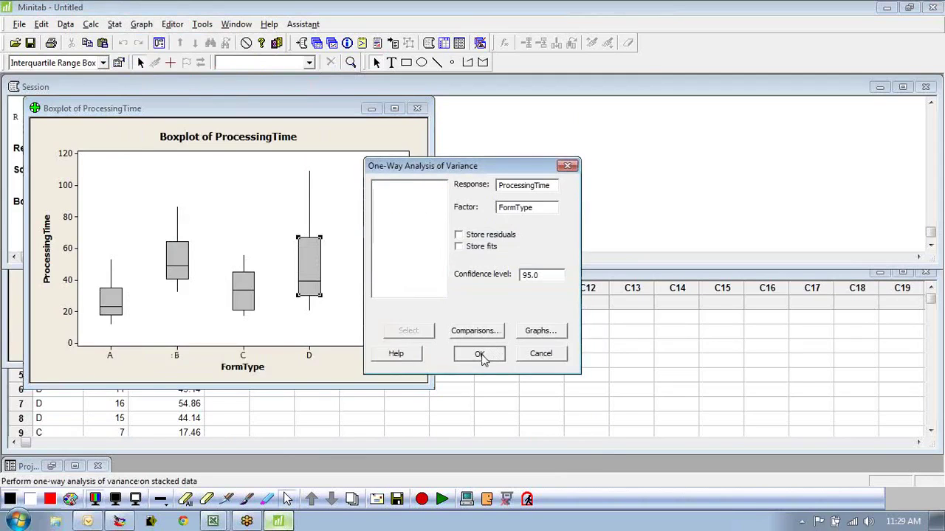
- Enlarge the session output and highlight the P-value for FormType in the ANOVA table
scroll(419, 206, "up", 5)
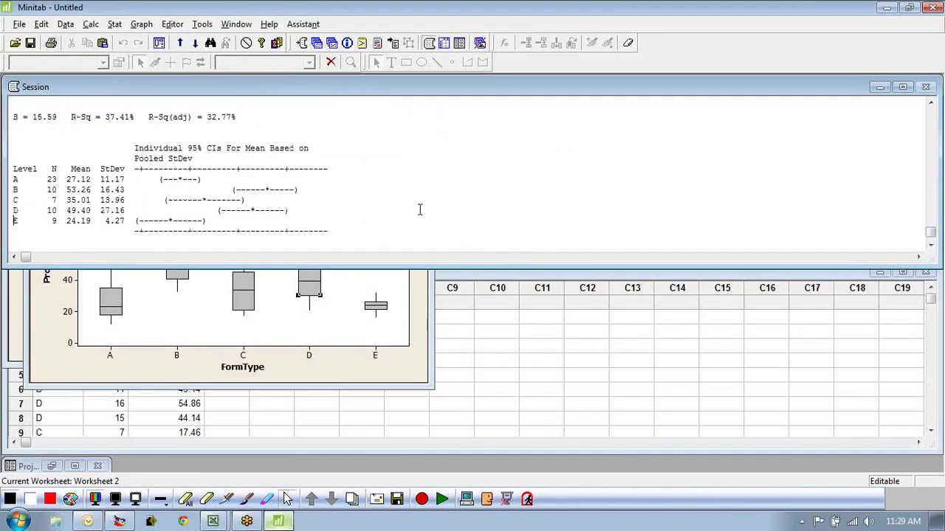
left_click(901, 86)
scroll(369, 192, "up", 2)
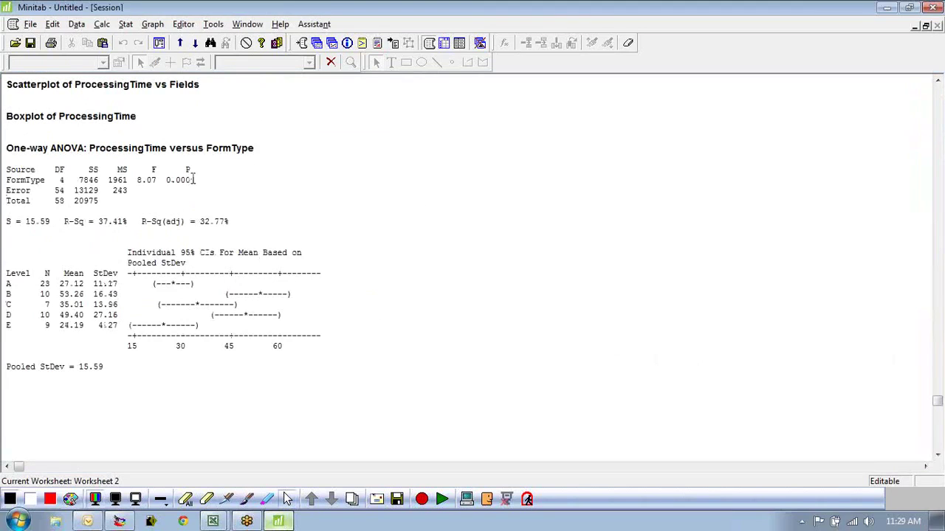
left_click_drag(194, 180, 166, 180)
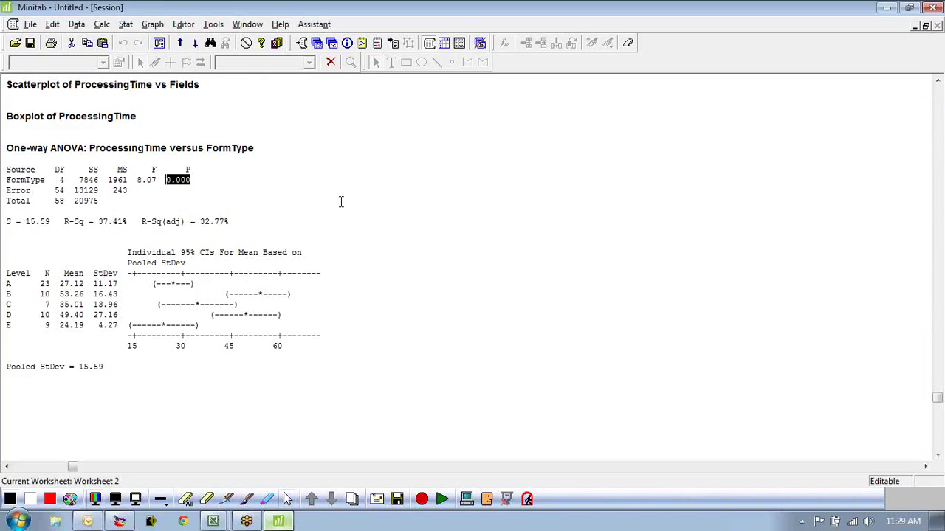
- Restore the session output to its smaller size and maximize the worksheet with the forms data
left_click(925, 25)
left_click(499, 312)
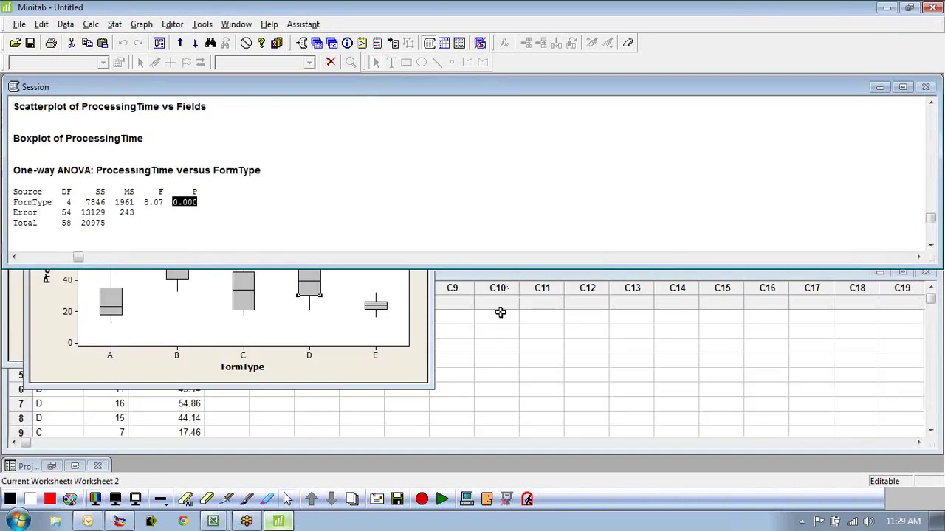
left_click(493, 332)
left_click(403, 222)
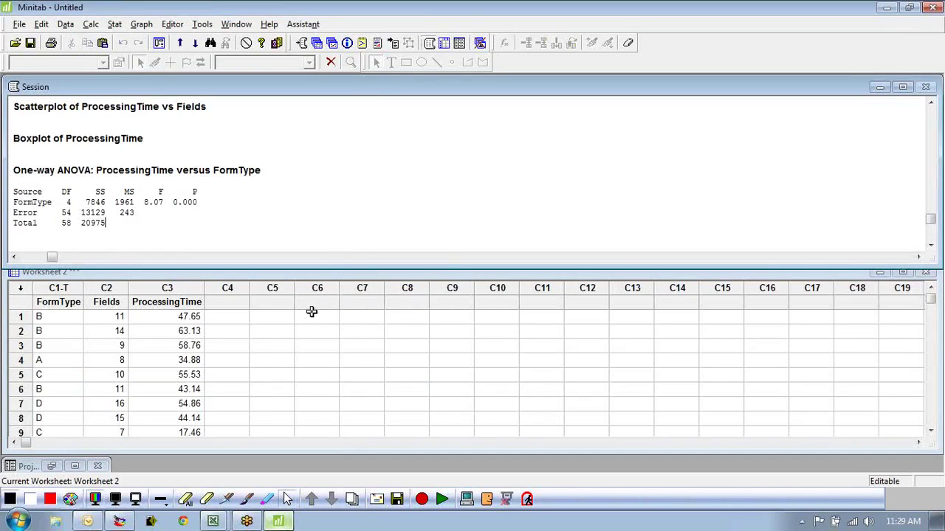
left_click(286, 303)
double_click(303, 275)
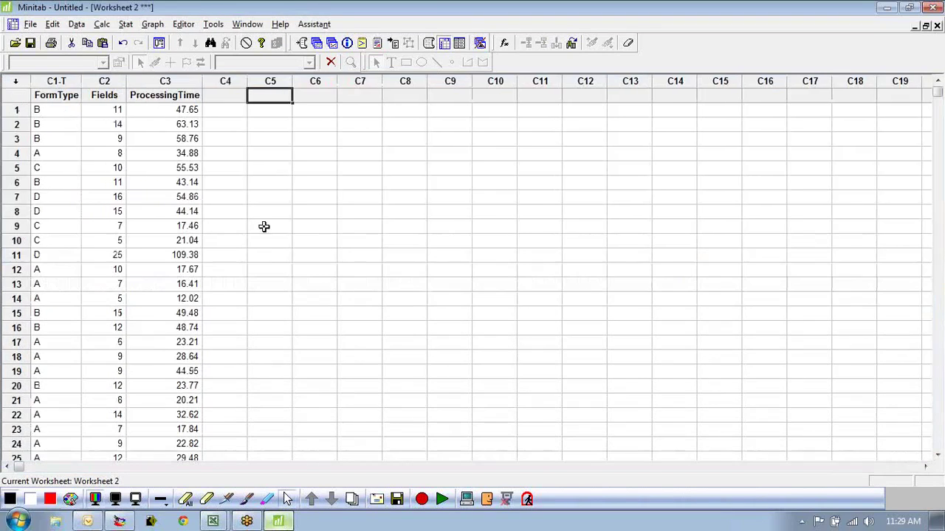
- Make indicator variables for FormType, storing them in columns FormType_A through FormType_E
left_click(221, 96)
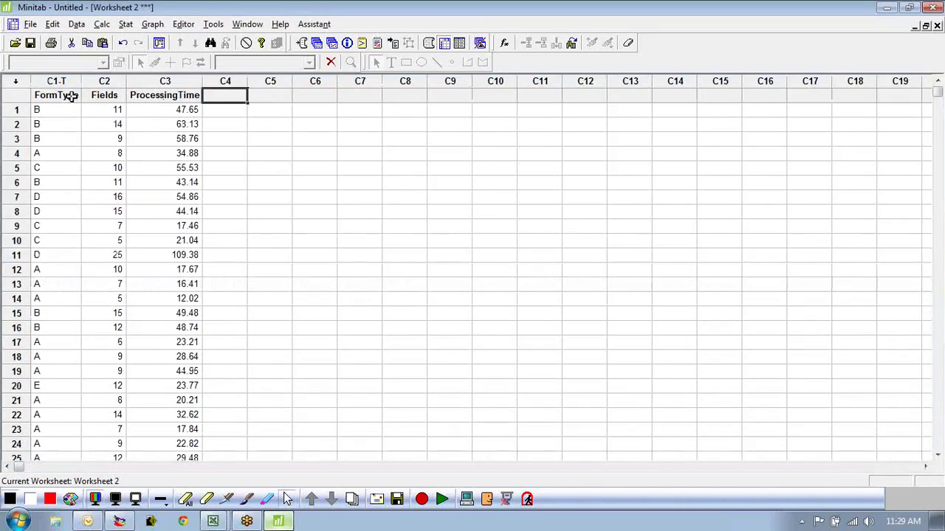
left_click(102, 23)
left_click(146, 138)
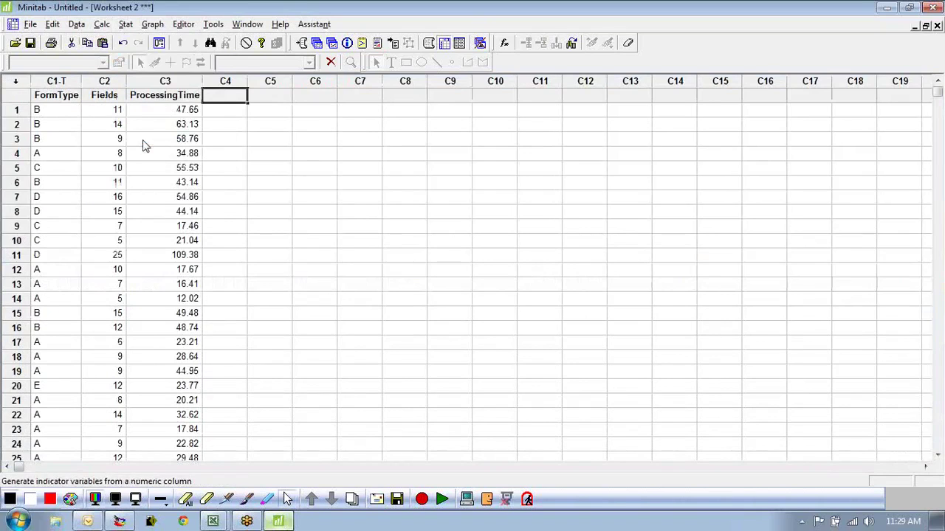
double_click(323, 140)
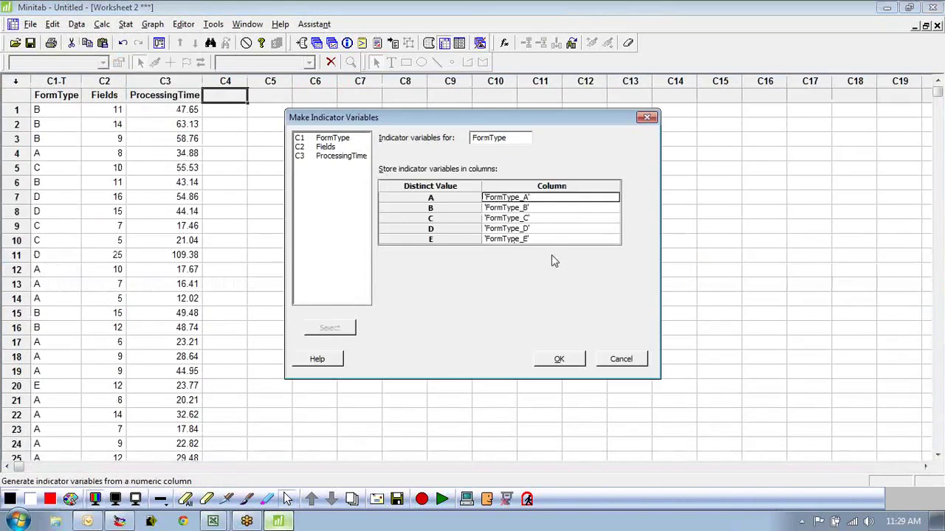
left_click(564, 362)
left_click(534, 140)
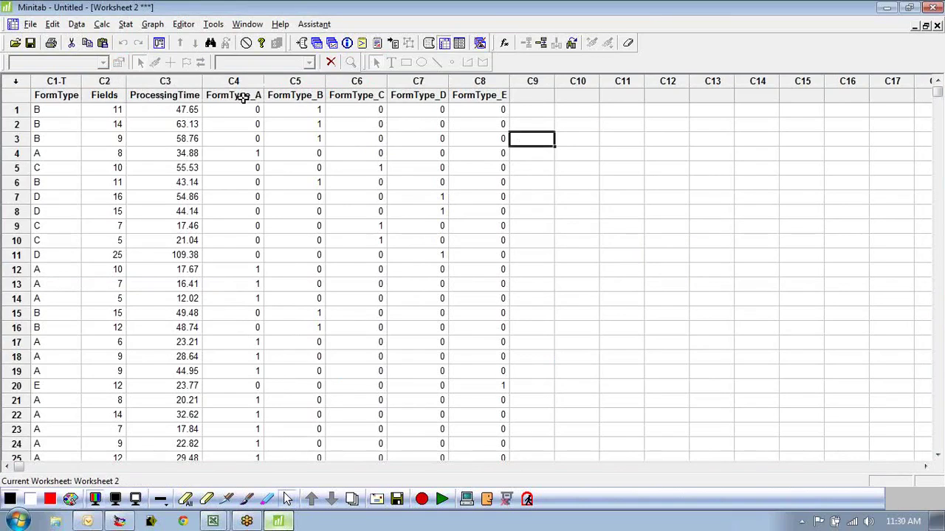
- Run a regression with ProcessingTime as the response and Fields plus FormType_A through FormType_E as the predictors
left_click(128, 27)
mouse_move(155, 55)
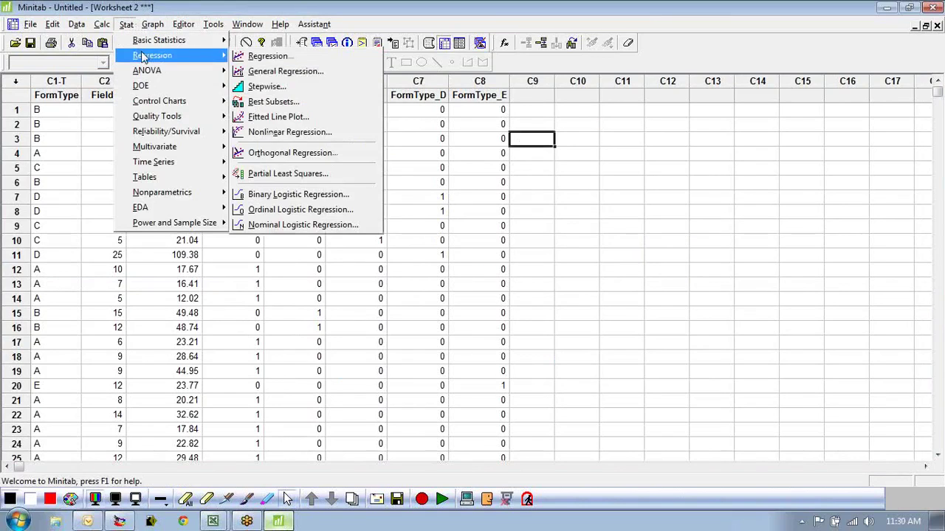
left_click(295, 57)
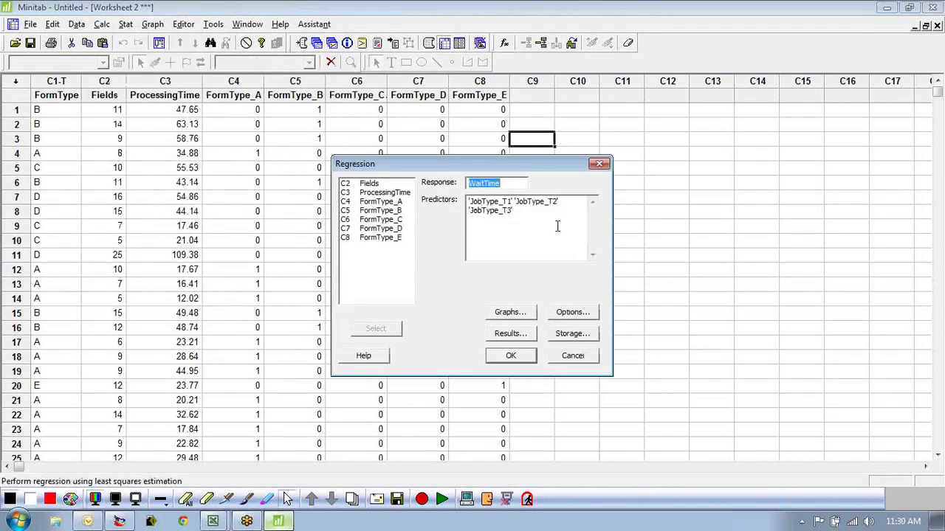
key("F3")
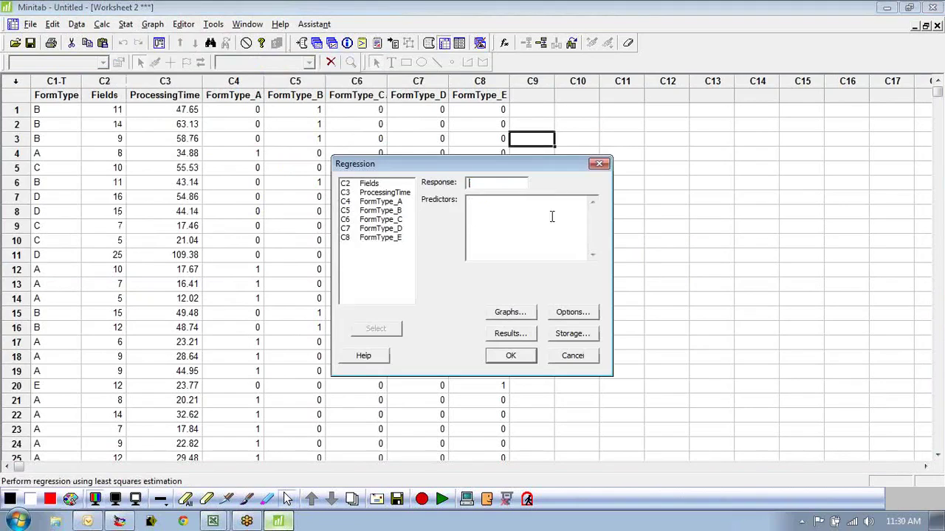
double_click(385, 193)
double_click(375, 185)
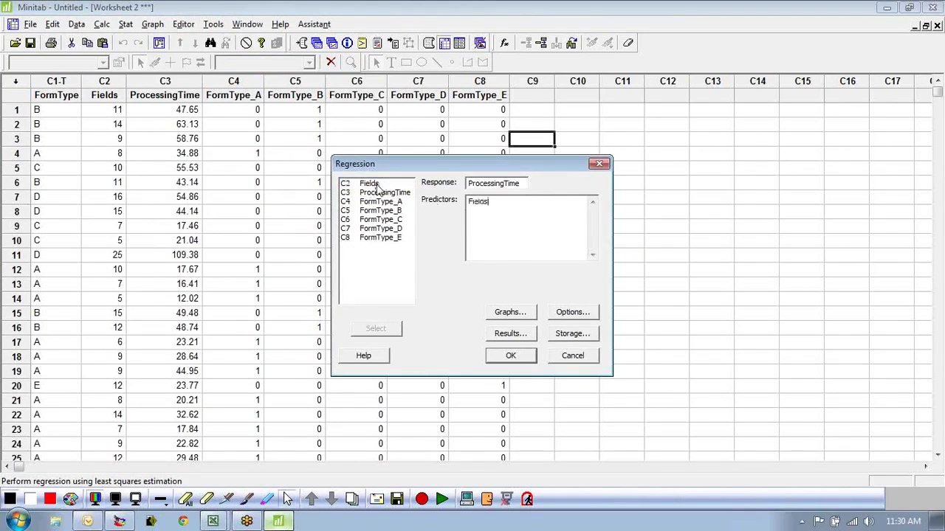
left_click_drag(382, 203, 375, 254)
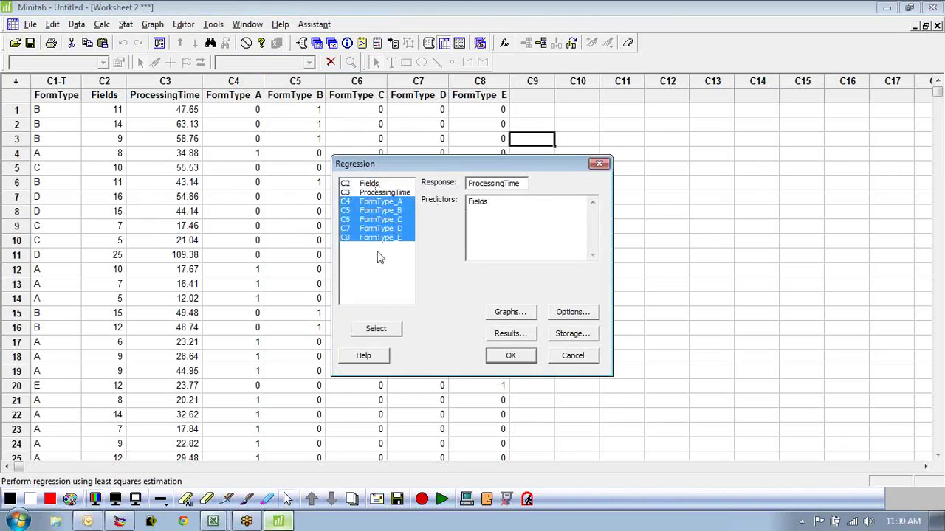
left_click(375, 329)
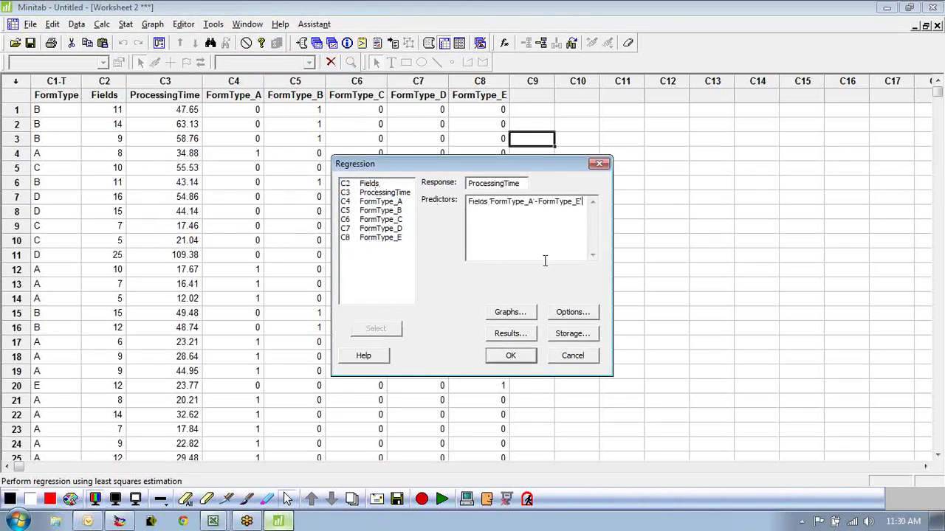
left_click(582, 222)
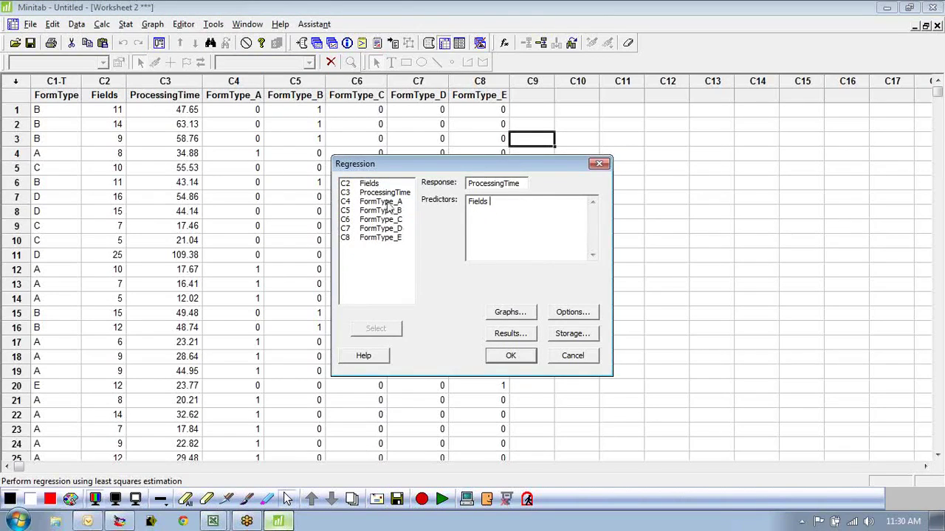
type("'FormType_A' 'FormType_B' 'FormType_C' 'FormType_D' 'FormType_E'")
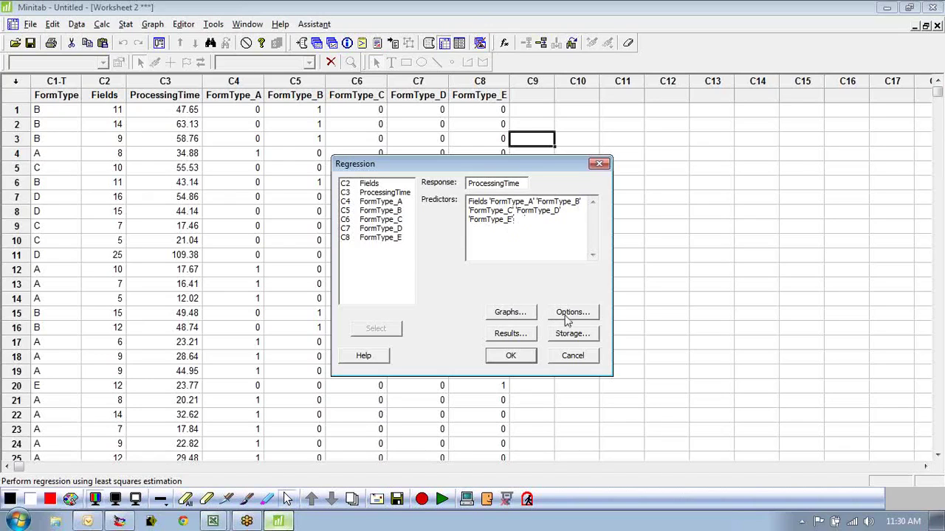
left_click(511, 356)
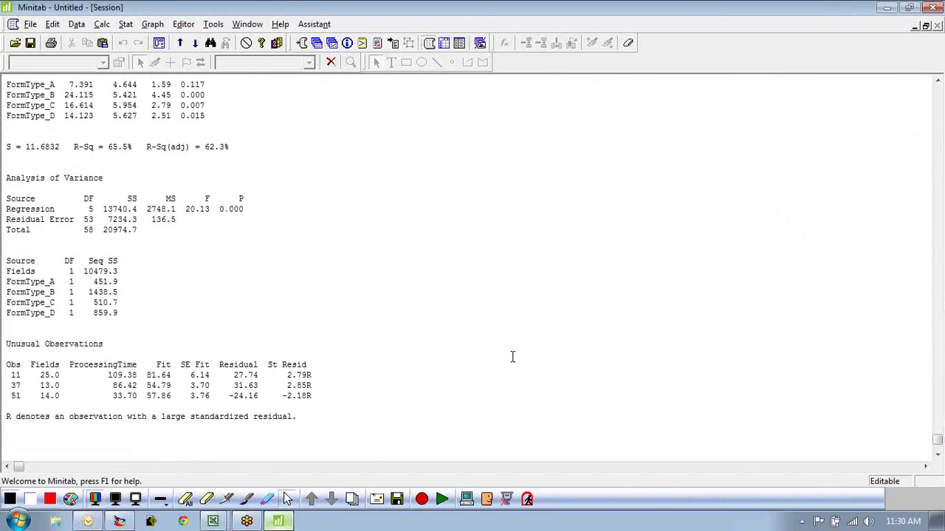
- Examine the regression output, highlighting the FormType_A coefficient row, the constant in the equation and the R-Sq value
scroll(505, 350, "up", 6)
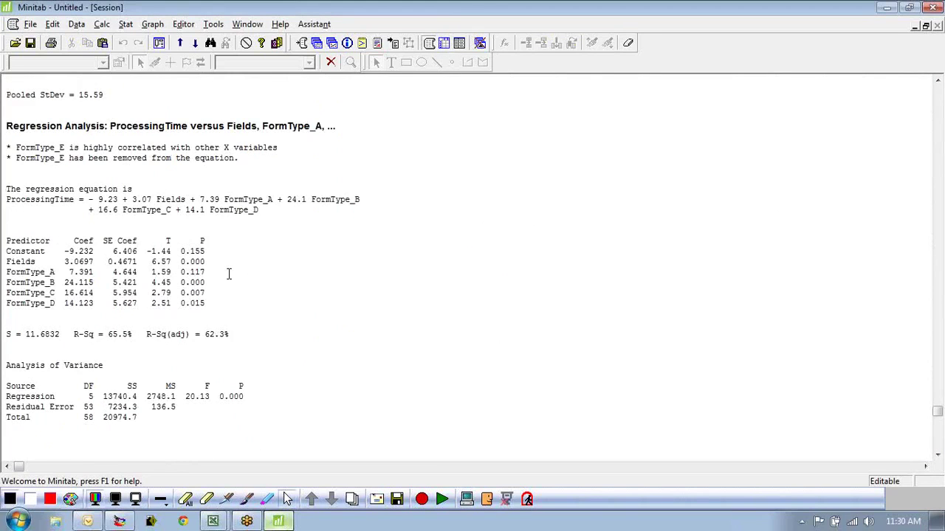
left_click_drag(206, 273, 6, 272)
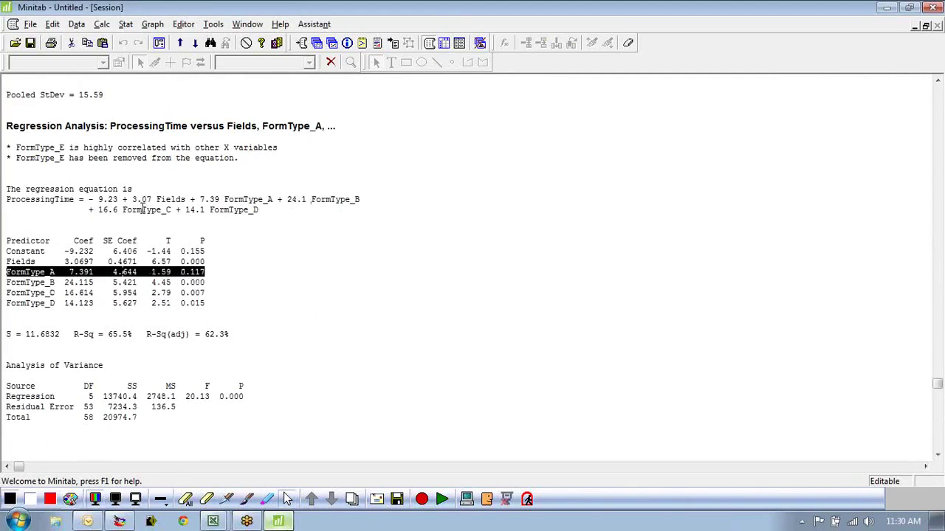
left_click(99, 199)
double_click(99, 199)
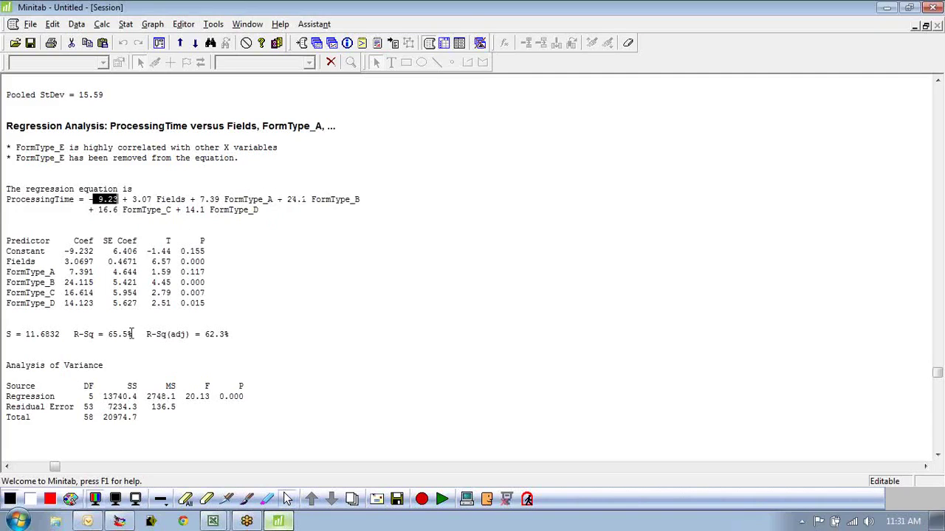
left_click_drag(131, 334, 81, 339)
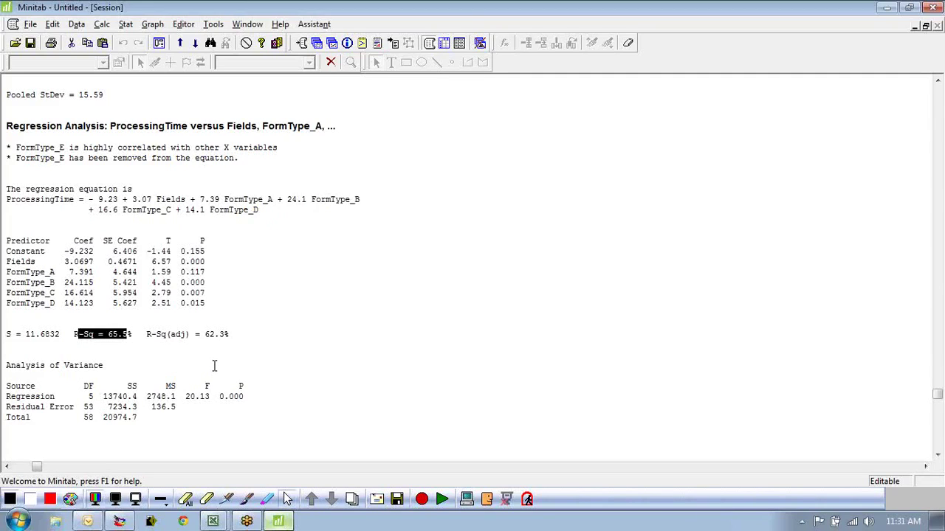
- Rerun the regression with Fields as the only predictor of ProcessingTime and highlight the R-Sq value
key("ctrl+e")
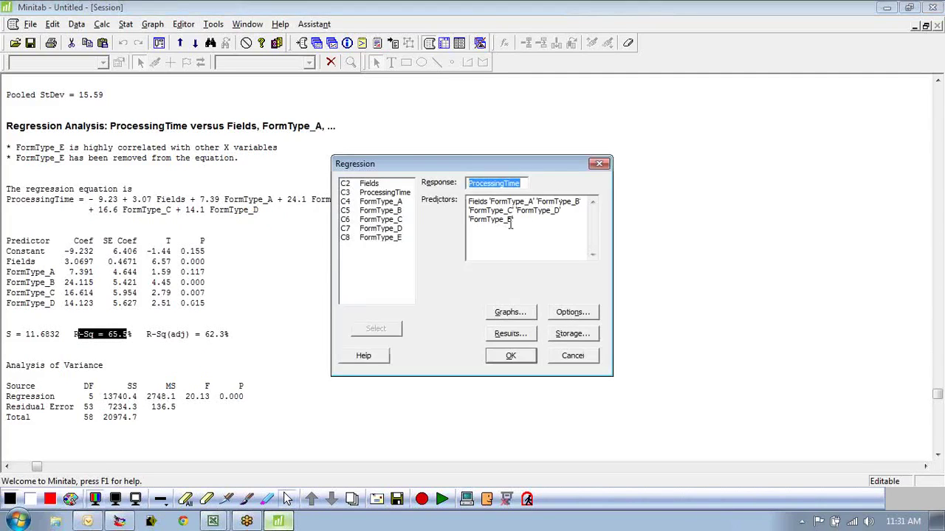
left_click_drag(520, 222, 489, 203)
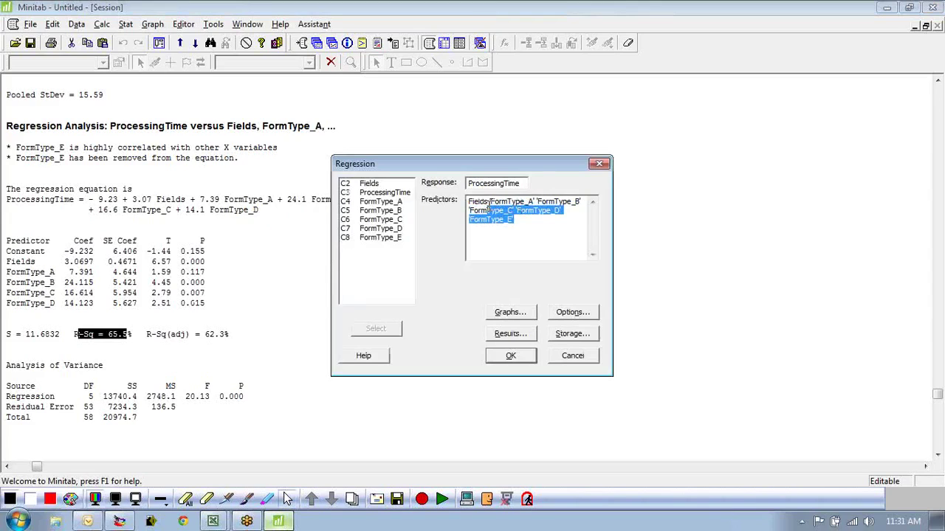
key("Delete")
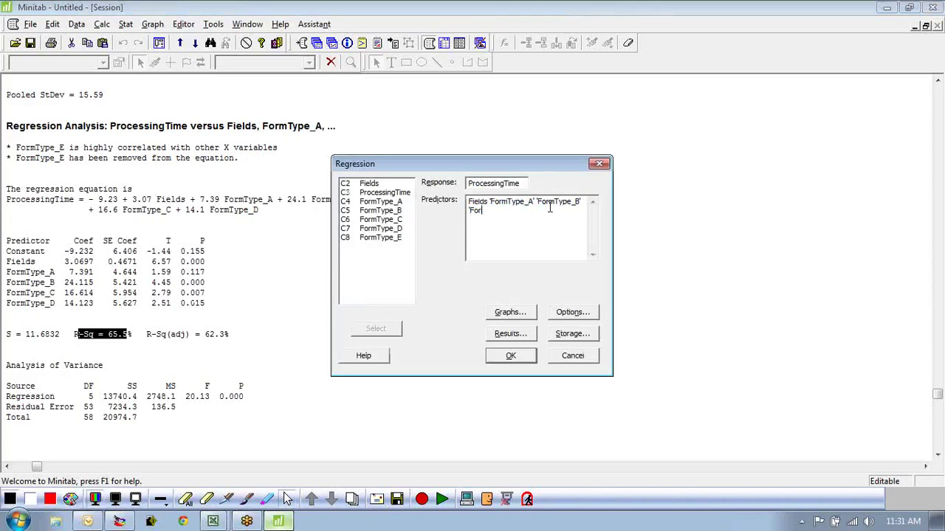
key("BackSpace")
key("BackSpace")
key("BackSpace")
key("BackSpace")
key("BackSpace")
key("BackSpace")
key("BackSpace")
key("BackSpace")
key("BackSpace")
key("BackSpace")
key("BackSpace")
key("BackSpace")
key("BackSpace")
key("BackSpace")
key("BackSpace")
key("BackSpace")
key("BackSpace")
key("BackSpace")
key("BackSpace")
key("BackSpace")
key("Return")
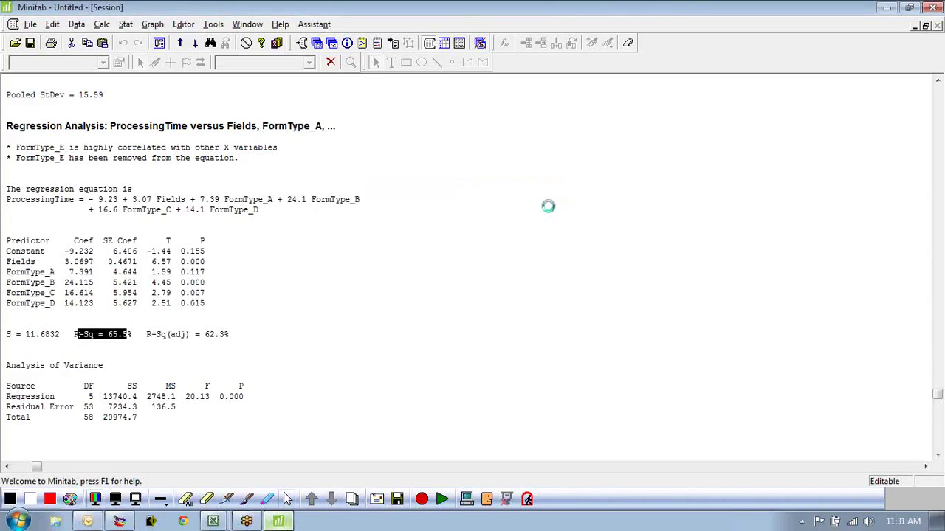
left_click_drag(128, 188, 73, 188)
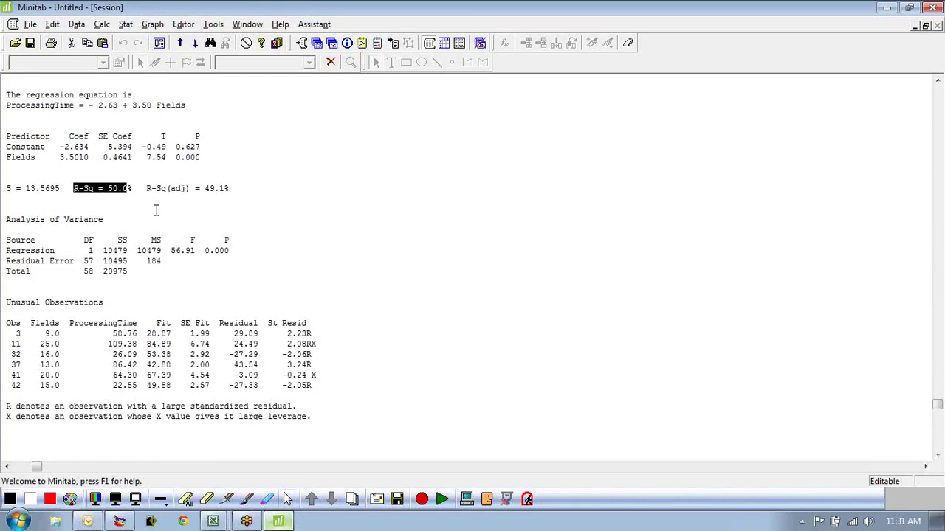
- Reset the regression setup to ProcessingTime as the response with Fields as the first predictor
key("ctrl+e")
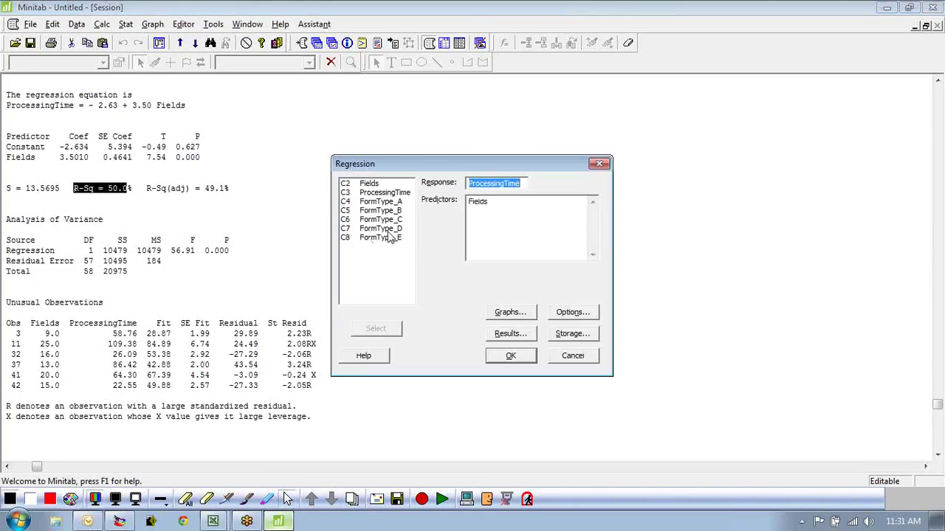
double_click(377, 211)
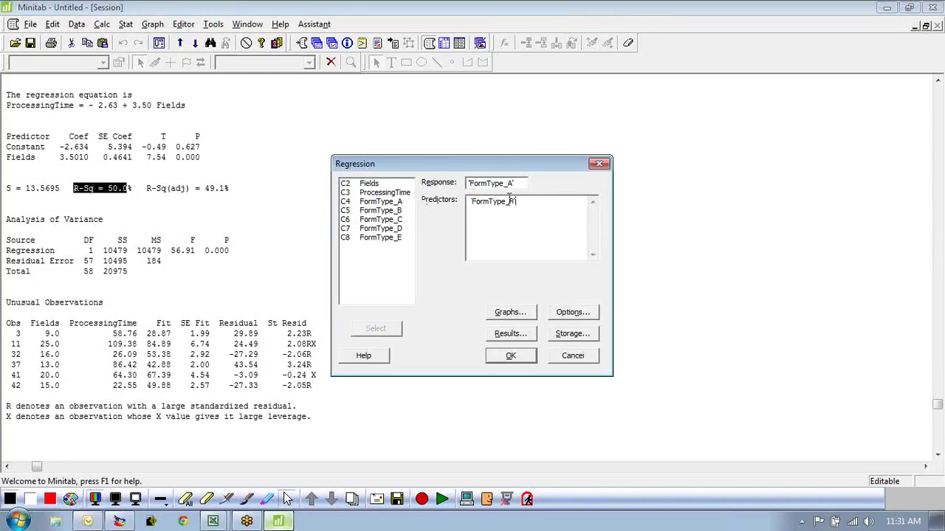
key("F3")
double_click(382, 193)
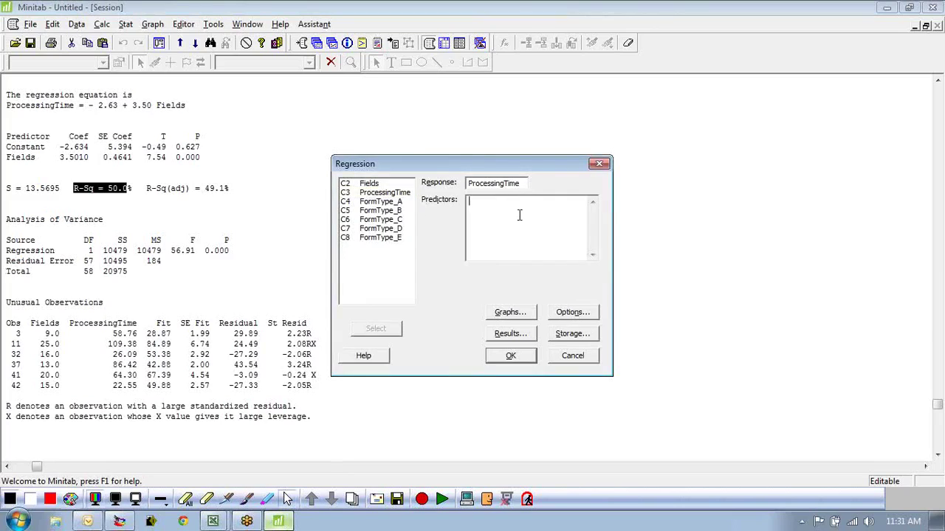
double_click(373, 184)
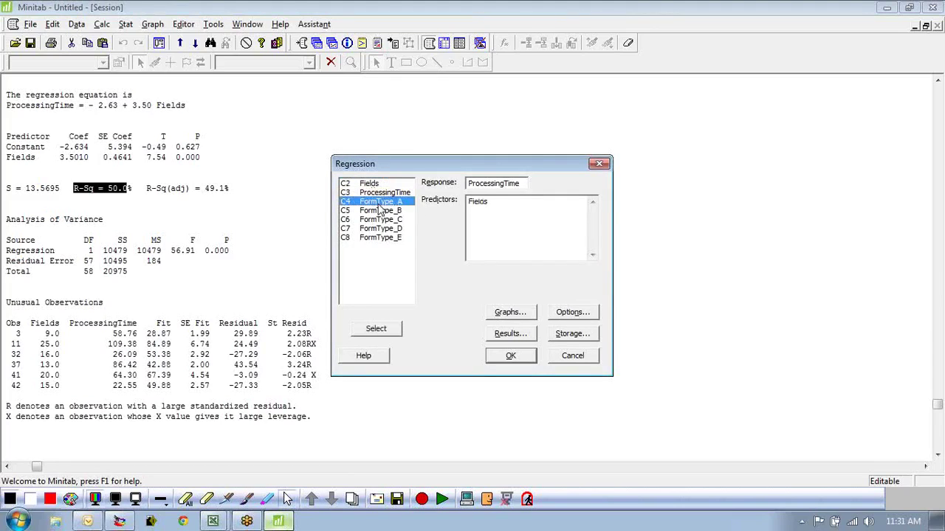
- Add FormType_A through FormType_E as predictors, run the regression and highlight the R-Sq value
double_click(380, 201)
left_click(378, 211)
double_click(378, 211)
double_click(380, 219)
double_click(380, 228)
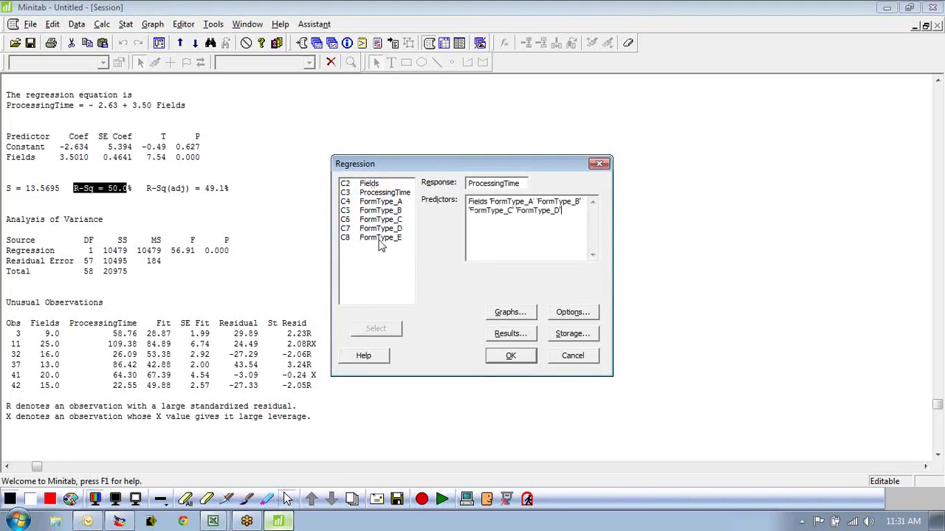
double_click(380, 237)
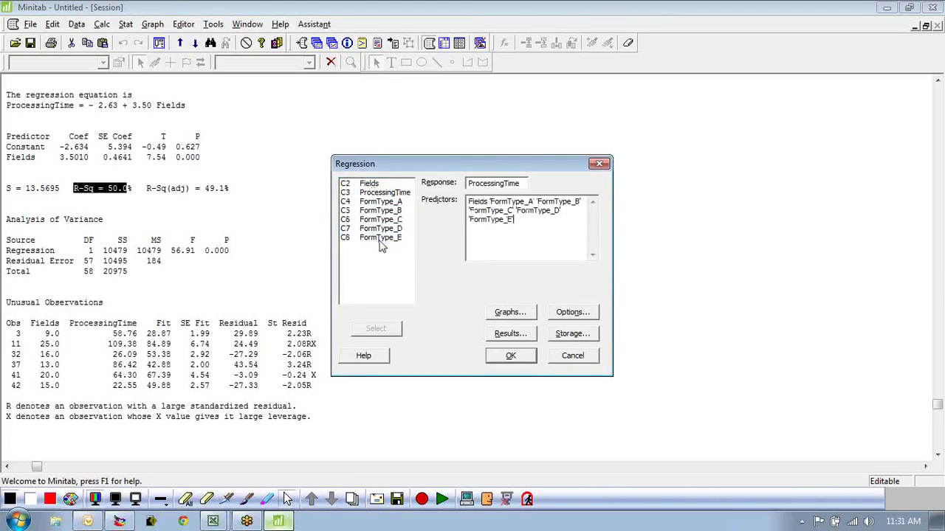
left_click(513, 359)
left_click_drag(131, 146, 73, 146)
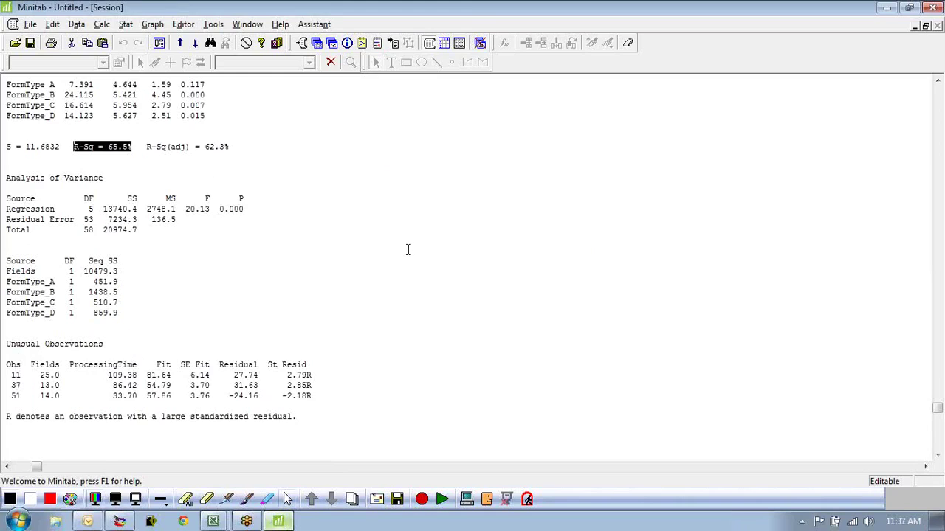
- Rerun the regression on Fields and all five FormType indicators without fitting an intercept
key("ctrl+e")
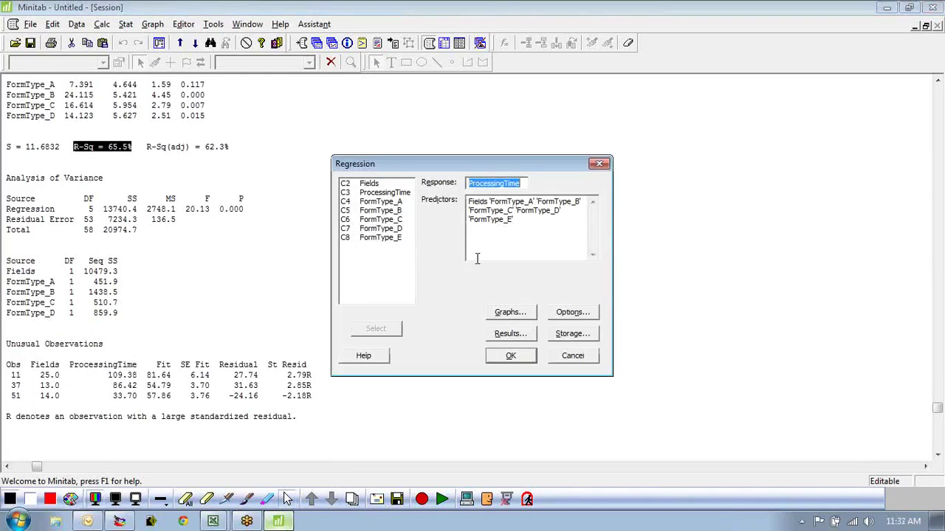
left_click(570, 315)
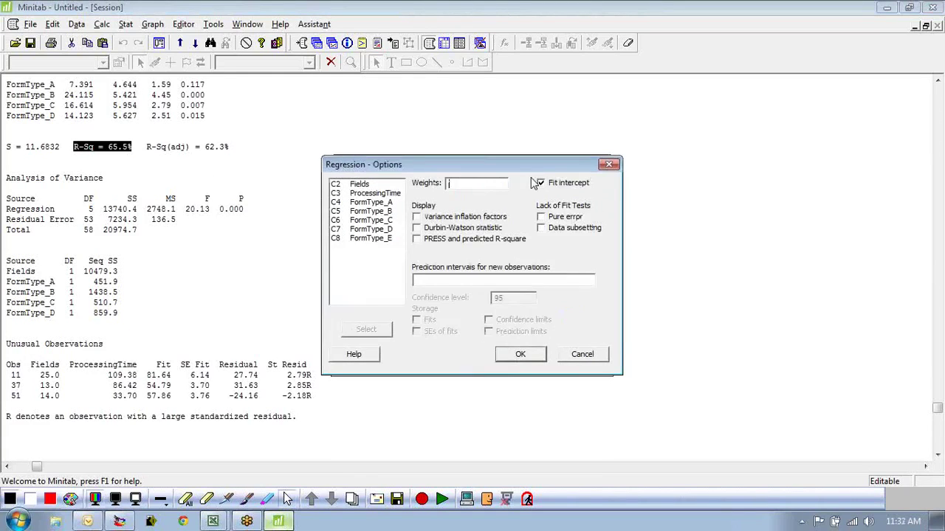
left_click(517, 357)
left_click(511, 356)
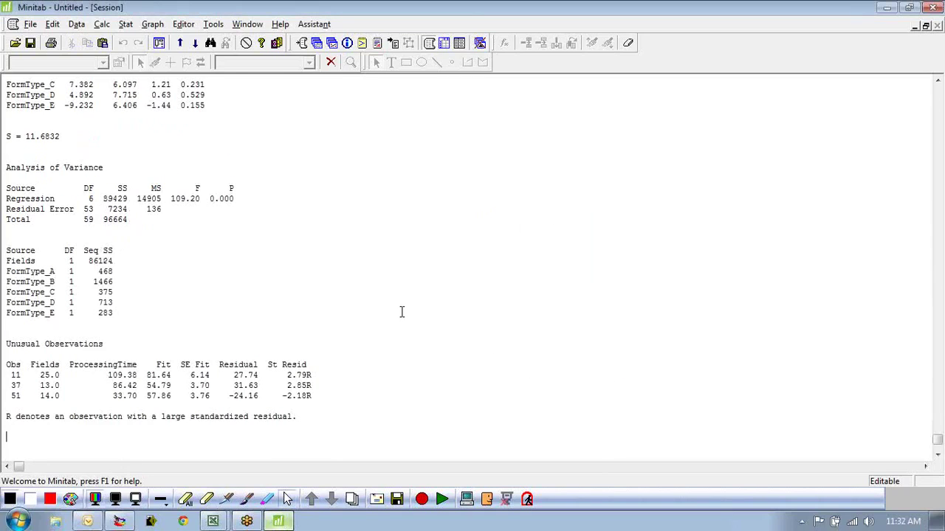
- Highlight the FormType_E term and its coefficient in the no-intercept regression equation
left_click_drag(346, 126, 272, 127)
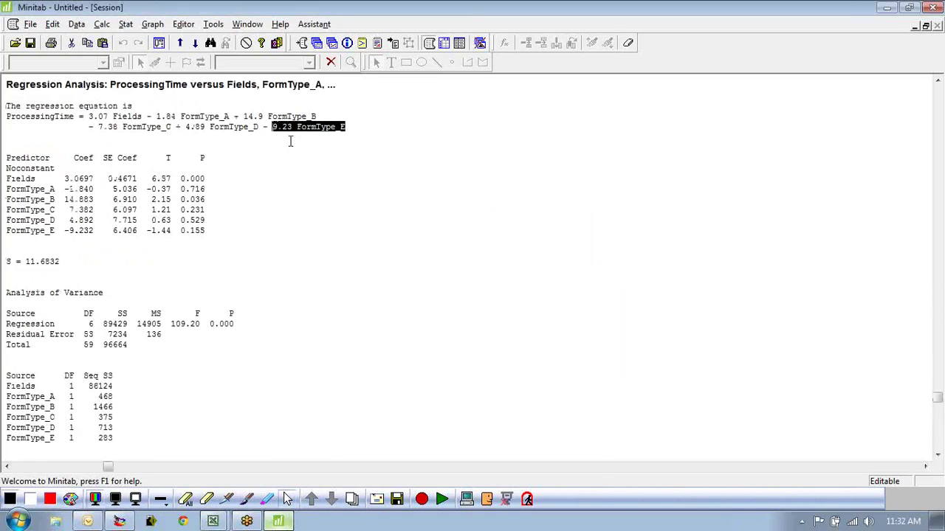
left_click(289, 127)
left_click(297, 127)
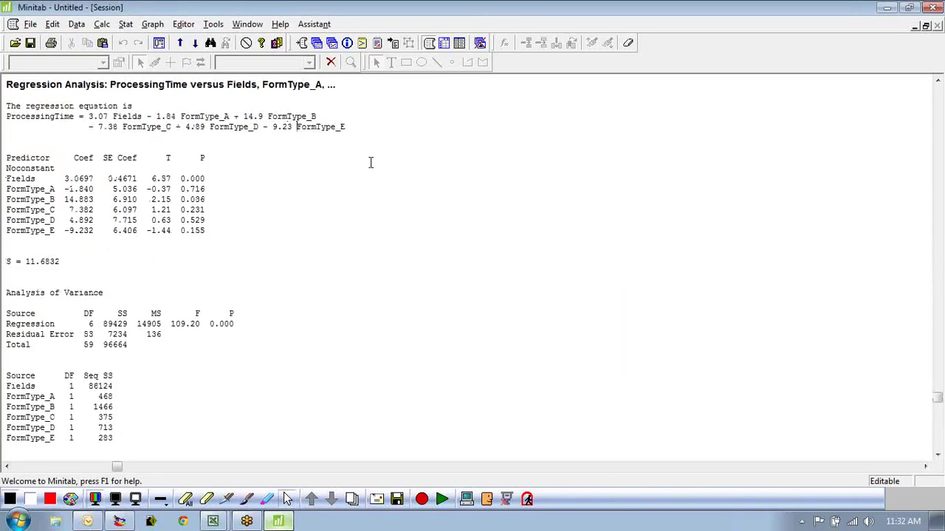
left_click_drag(268, 127, 299, 127)
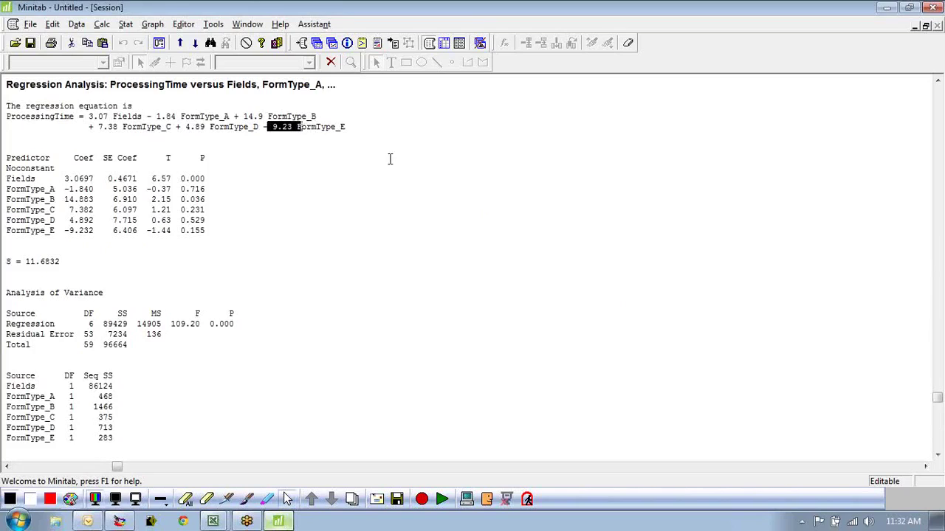
left_click(312, 129)
left_click(346, 128)
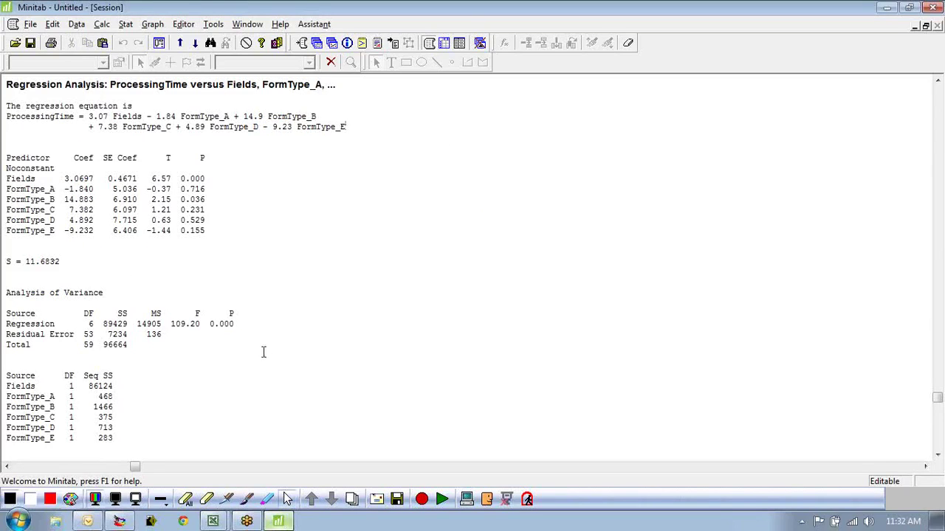
- Turn the intercept fitting back on and rerun the regression on Fields and all five FormType indicators
key("ctrl+e")
left_click(573, 311)
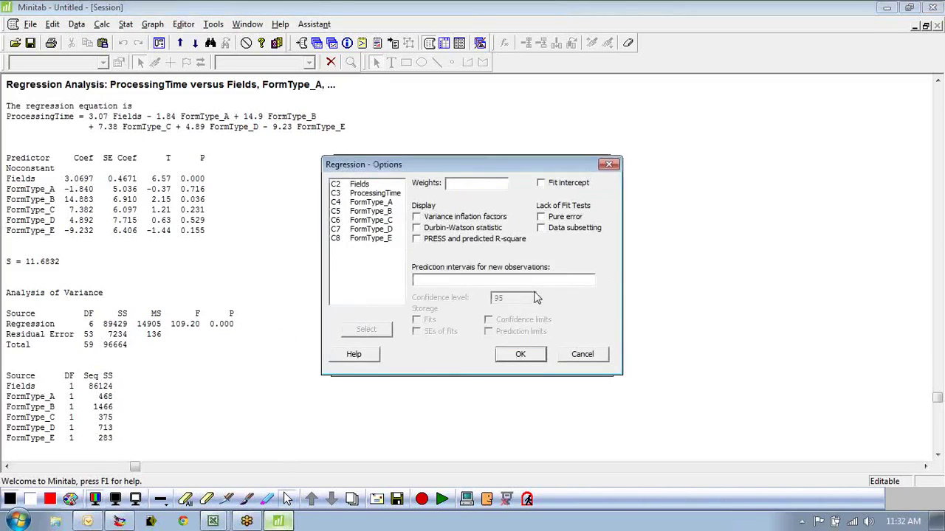
left_click(541, 183)
left_click(537, 357)
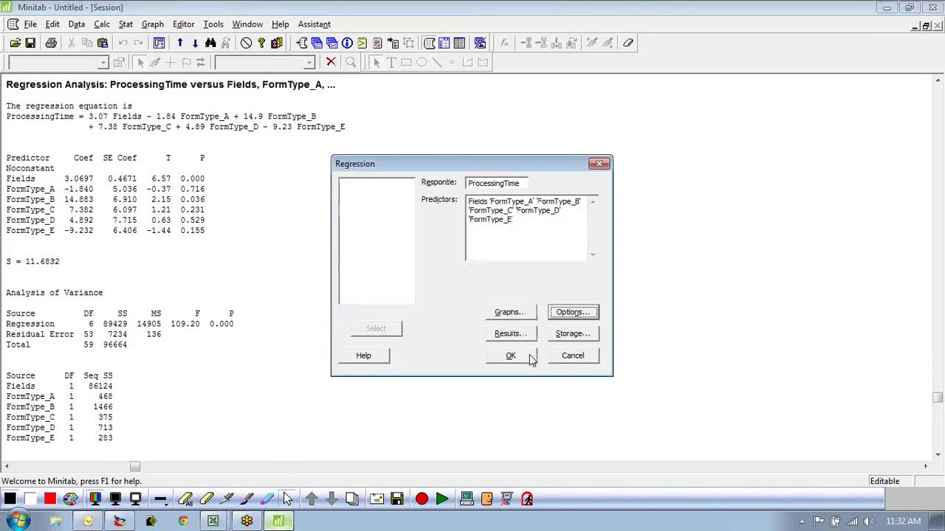
left_click(529, 355)
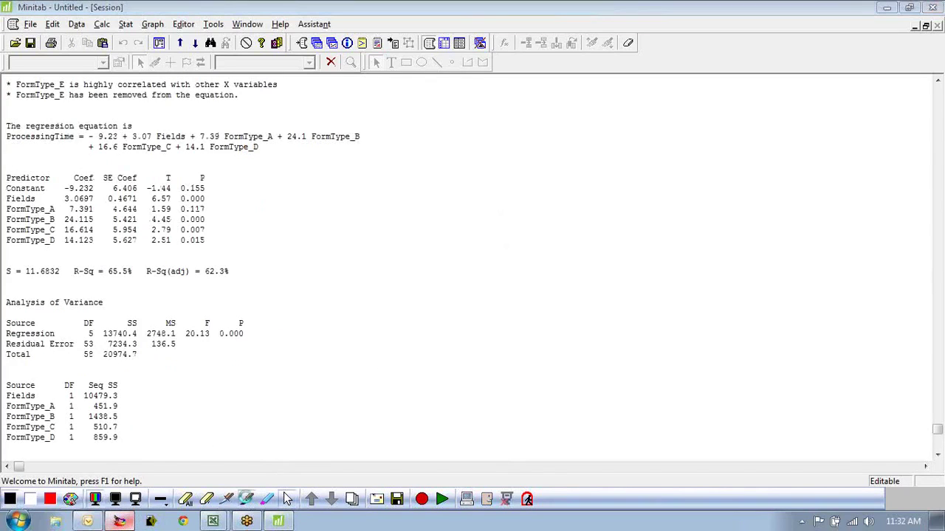
- Erase all the earlier hand-drawn annotations beside the regression output
left_click(288, 499)
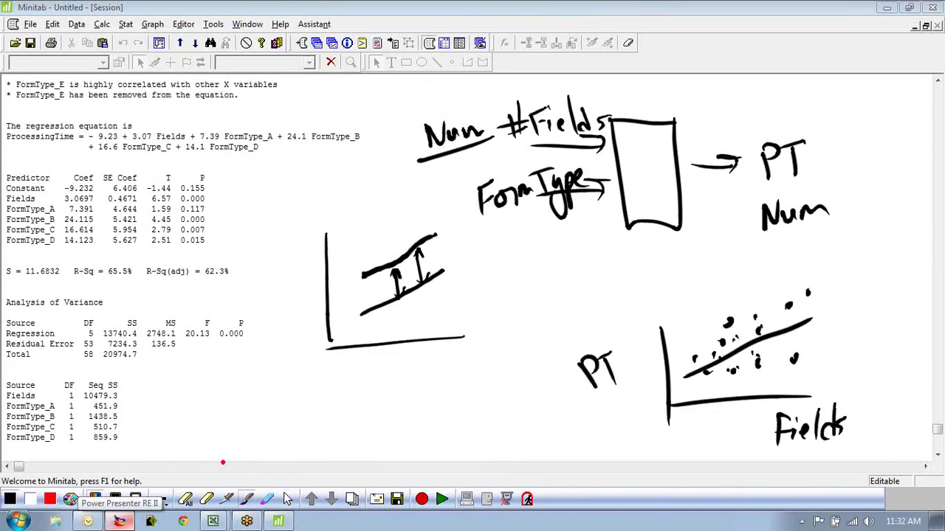
left_click(186, 499)
left_click(500, 281)
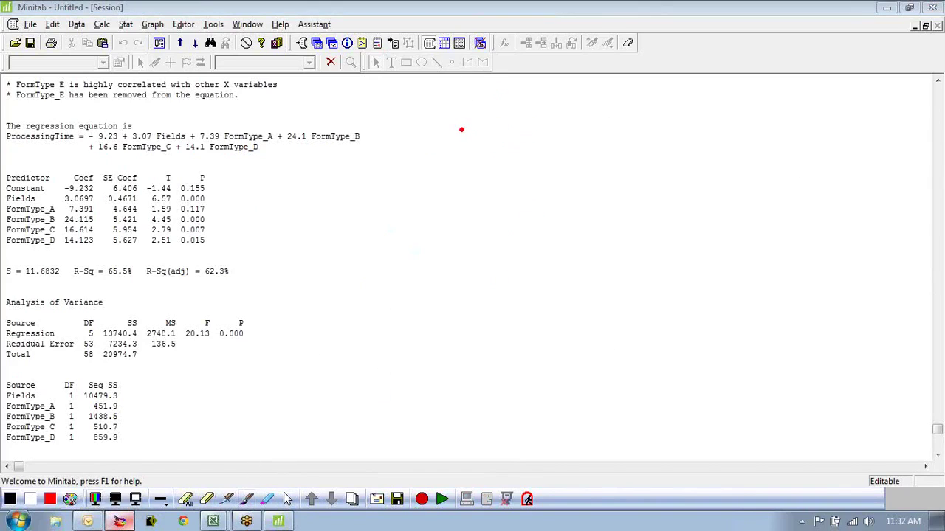
- Handwrite "PT" and the example case "A; 20 Fields" in the blank area beside the regression output
mouse_move(459, 121)
left_mouse_down()
mouse_move(466, 115)
mouse_move(462, 138)
left_mouse_up()
left_click_drag(478, 122, 493, 118)
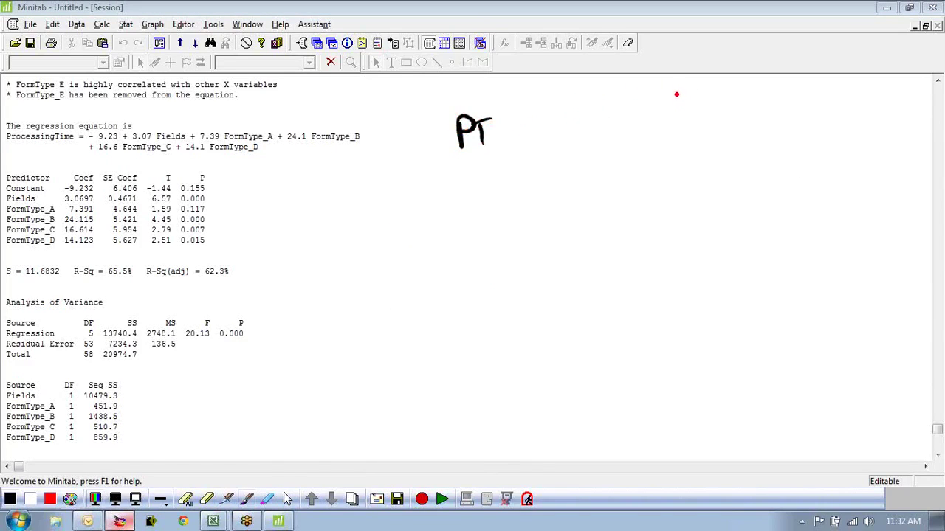
mouse_move(674, 110)
left_mouse_down()
mouse_move(685, 95)
mouse_move(689, 110)
left_mouse_up()
left_click_drag(677, 97, 705, 116)
left_click_drag(745, 90, 746, 105)
mouse_move(739, 90)
left_mouse_down()
mouse_move(754, 106)
mouse_move(772, 94)
mouse_move(786, 105)
mouse_move(819, 83)
mouse_move(837, 99)
left_mouse_up()
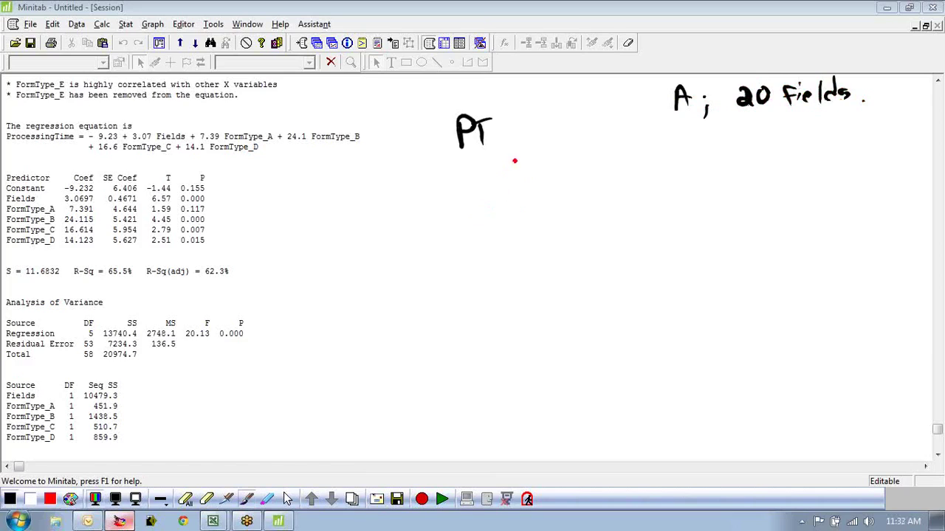
- Scribble out the first PT label and handwrite "PT = -9.23" below it
mouse_move(457, 143)
left_mouse_down()
mouse_move(478, 132)
mouse_move(445, 126)
left_mouse_up()
left_click_drag(472, 164, 474, 196)
mouse_move(473, 164)
left_mouse_down()
mouse_move(484, 174)
mouse_move(506, 164)
left_mouse_up()
mouse_move(495, 168)
left_mouse_down()
mouse_move(495, 197)
mouse_move(526, 179)
left_mouse_up()
left_click_drag(515, 191, 583, 175)
mouse_move(599, 165)
left_mouse_down()
mouse_move(589, 170)
mouse_move(599, 195)
mouse_move(630, 186)
mouse_move(633, 195)
left_mouse_up()
left_click(606, 189)
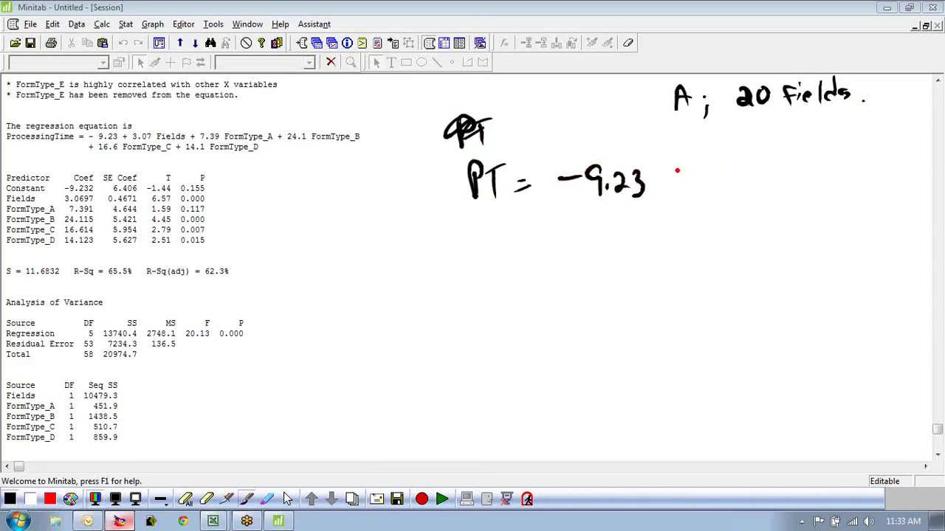
- Extend the handwritten equation with the Fields term "+ (3.07) 20", correcting the miswritten coefficient
left_click_drag(677, 170, 677, 192)
mouse_move(671, 183)
left_mouse_down()
mouse_move(732, 184)
mouse_move(760, 160)
mouse_move(758, 195)
left_mouse_up()
left_click(722, 187)
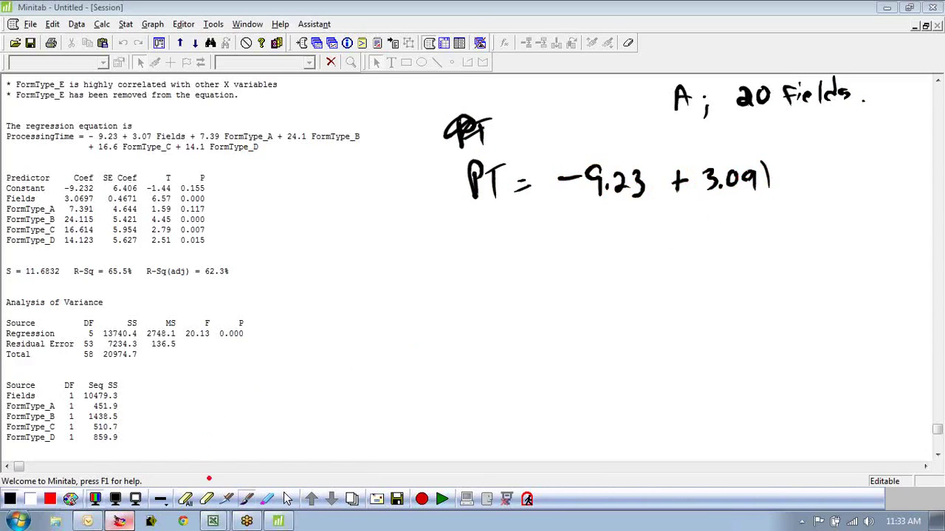
left_click(209, 499)
left_click_drag(758, 181, 747, 191)
left_click(247, 500)
left_click_drag(703, 164, 701, 194)
mouse_move(779, 170)
left_mouse_down()
mouse_move(792, 186)
mouse_move(804, 166)
left_mouse_up()
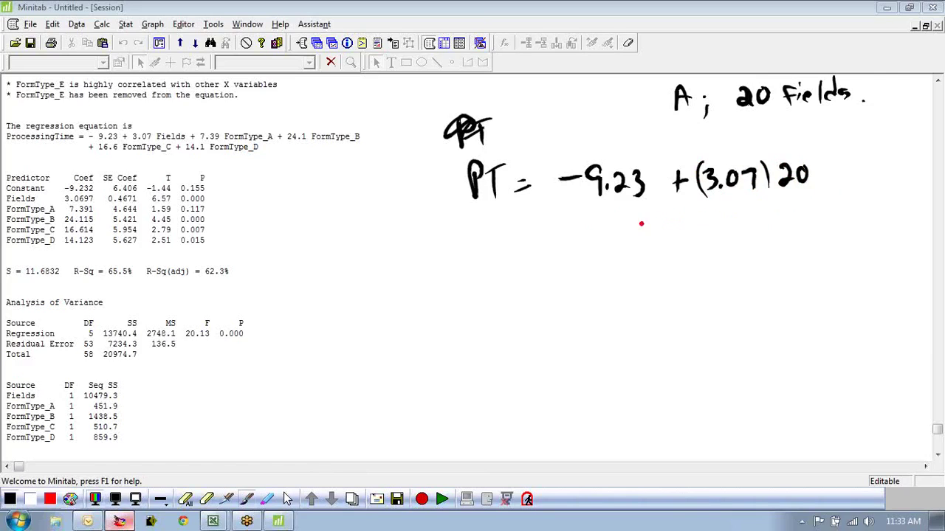
- Add the FormType_A term "+ 7.39 (1)" on the next line of the handwritten equation
mouse_move(675, 210)
left_mouse_down()
mouse_move(672, 237)
mouse_move(680, 224)
left_mouse_up()
mouse_move(696, 211)
left_mouse_down()
mouse_move(722, 230)
mouse_move(758, 233)
left_mouse_up()
left_click(721, 230)
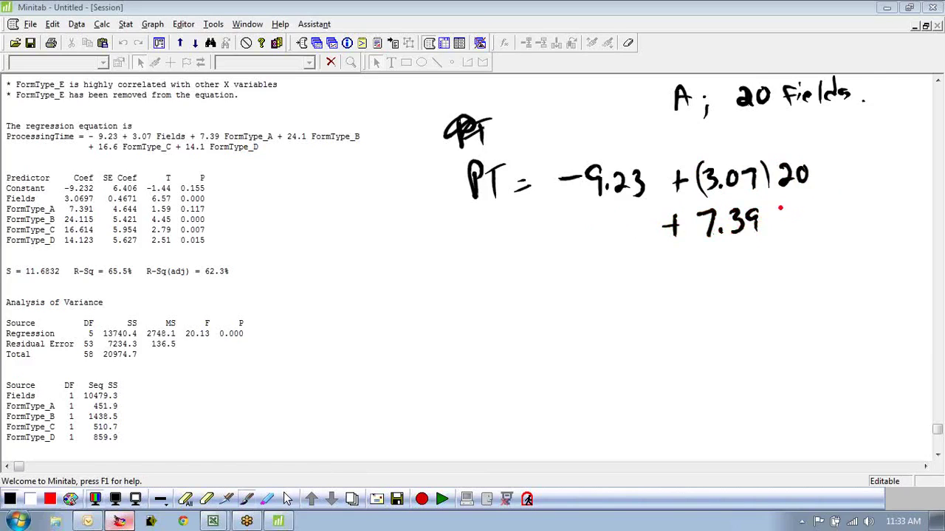
mouse_move(785, 202)
left_mouse_down()
mouse_move(781, 238)
mouse_move(800, 235)
left_mouse_up()
left_click_drag(807, 197, 815, 231)
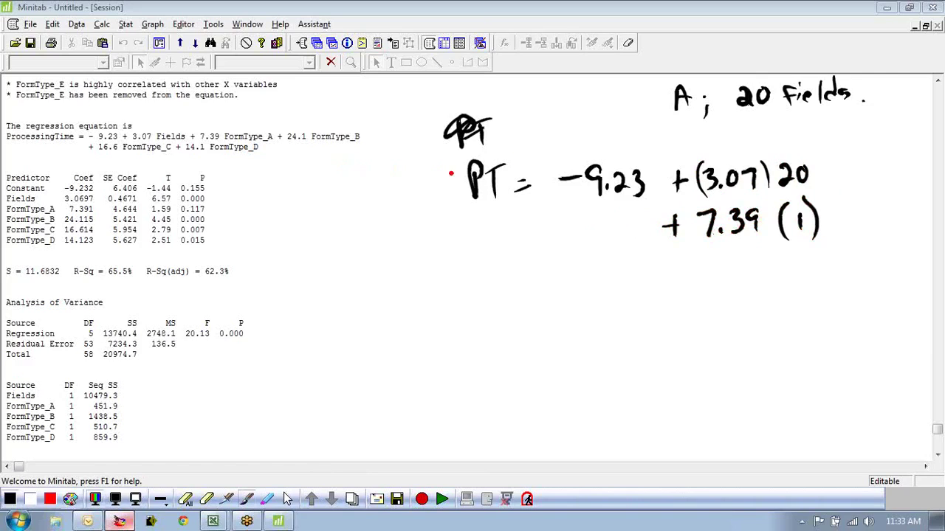
- Add the FormType_B and FormType_C terms "+ 24.1 (0)" and "+ 16.6 (0)" to the handwritten equation
left_click_drag(693, 264, 686, 277)
mouse_move(701, 263)
left_mouse_down()
mouse_move(678, 271)
mouse_move(761, 279)
left_mouse_up()
left_click(752, 275)
mouse_move(792, 251)
left_mouse_down()
mouse_move(786, 281)
mouse_move(802, 261)
mouse_move(816, 283)
left_mouse_up()
mouse_move(685, 302)
left_mouse_down()
mouse_move(687, 324)
mouse_move(696, 308)
mouse_move(712, 319)
mouse_move(759, 303)
mouse_move(786, 319)
mouse_move(802, 293)
left_mouse_up()
left_click(742, 315)
left_click_drag(814, 289, 819, 323)
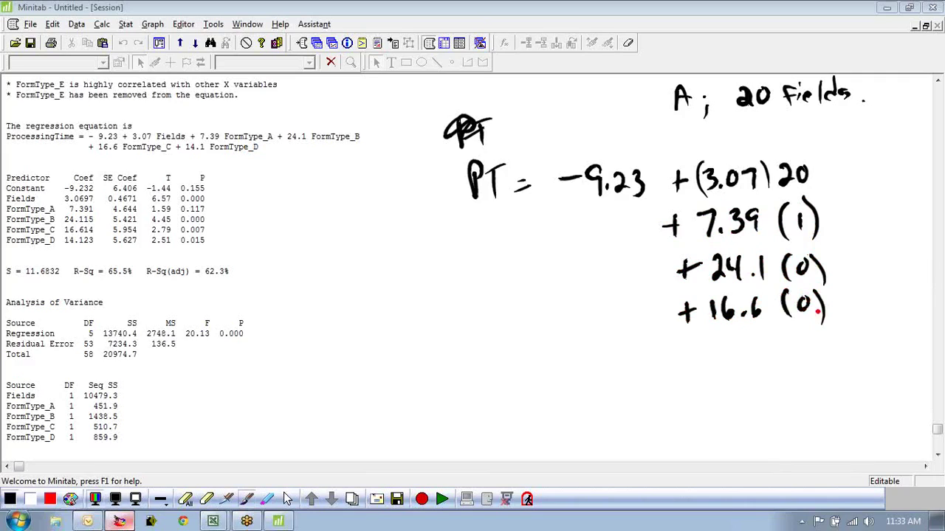
- Add the FormType_D term "+ 14.1 (0)" as the last line of the handwritten equation
left_click_drag(690, 338, 688, 356)
left_click_drag(684, 348, 738, 347)
mouse_move(745, 330)
left_mouse_down()
mouse_move(740, 342)
mouse_move(760, 340)
left_mouse_up()
mouse_move(754, 329)
left_mouse_down()
mouse_move(754, 352)
mouse_move(797, 353)
left_mouse_up()
left_click(763, 344)
left_click_drag(813, 324, 812, 326)
left_click_drag(823, 322, 828, 356)
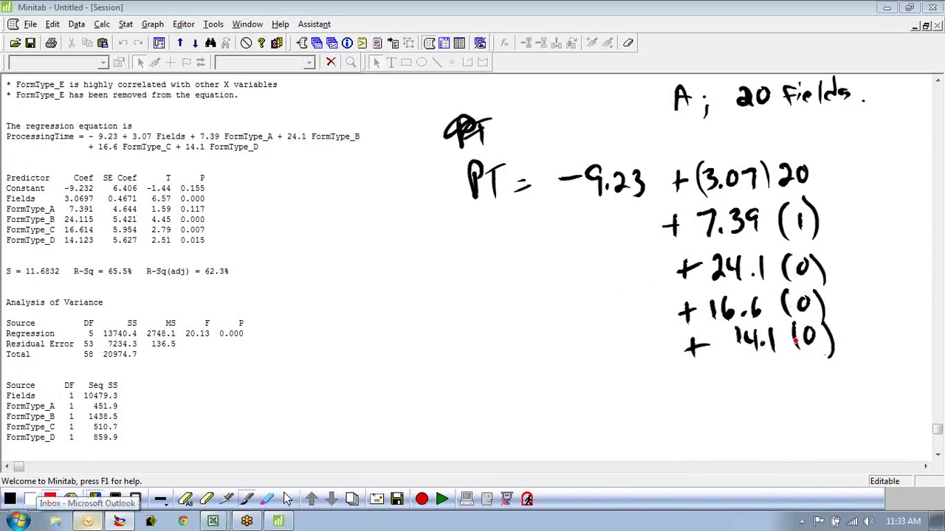
- Cross out the three zero-valued terms, 14.1, 16.6 and 24.1, in red
mouse_move(830, 328)
left_mouse_down()
mouse_move(697, 363)
mouse_move(798, 347)
left_mouse_up()
mouse_move(779, 300)
left_mouse_down()
mouse_move(705, 329)
mouse_move(798, 322)
left_mouse_up()
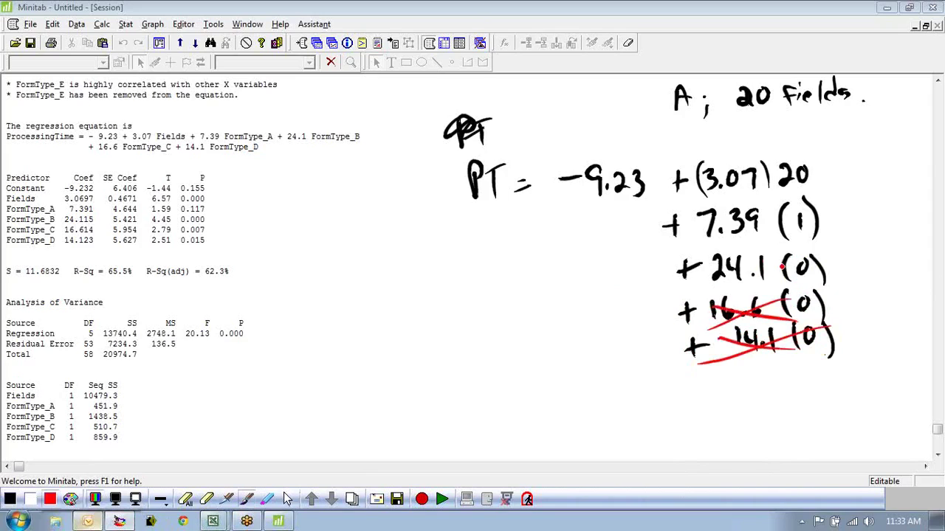
left_click_drag(793, 261, 718, 298)
left_click_drag(712, 267, 810, 285)
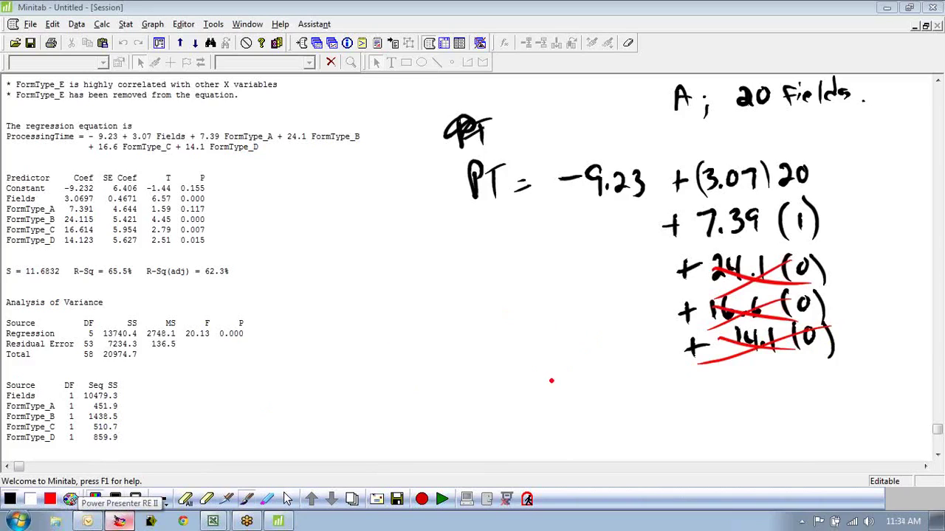
- Start the simplified calculation below the equation by handwriting "= -9.23 + 60.14" in black
left_click_drag(538, 382, 554, 380)
left_click_drag(537, 386, 590, 380)
mouse_move(606, 371)
left_mouse_down()
mouse_move(602, 389)
mouse_move(637, 388)
left_mouse_up()
left_click(618, 384)
mouse_move(640, 374)
left_mouse_down()
mouse_move(641, 389)
mouse_move(674, 390)
mouse_move(687, 378)
left_mouse_up()
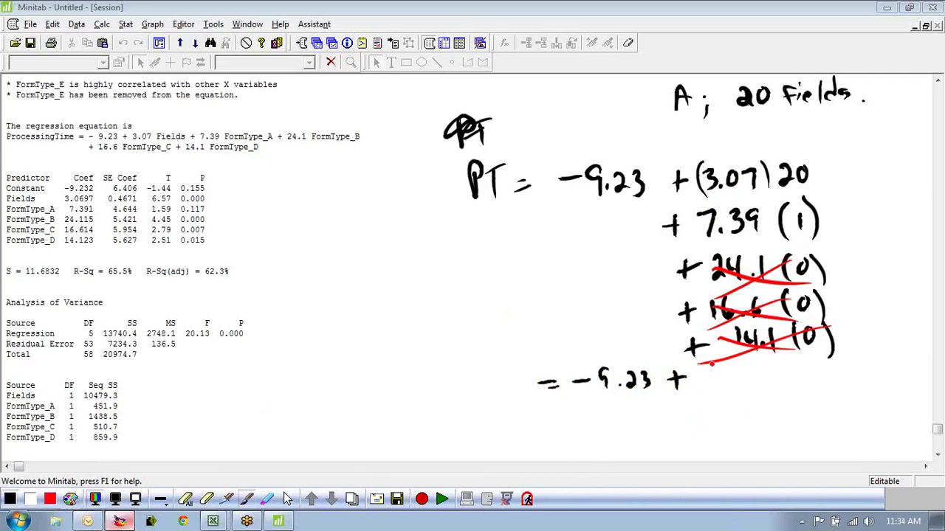
mouse_move(717, 373)
left_mouse_down()
mouse_move(706, 387)
mouse_move(726, 374)
left_mouse_up()
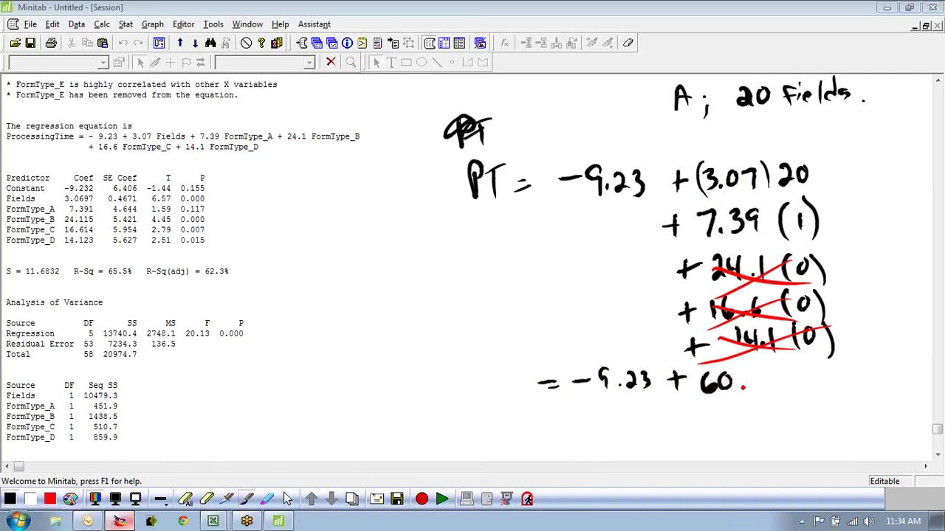
left_click(743, 387)
mouse_move(756, 371)
left_mouse_down()
mouse_move(757, 396)
mouse_move(781, 382)
mouse_move(778, 396)
left_mouse_up()
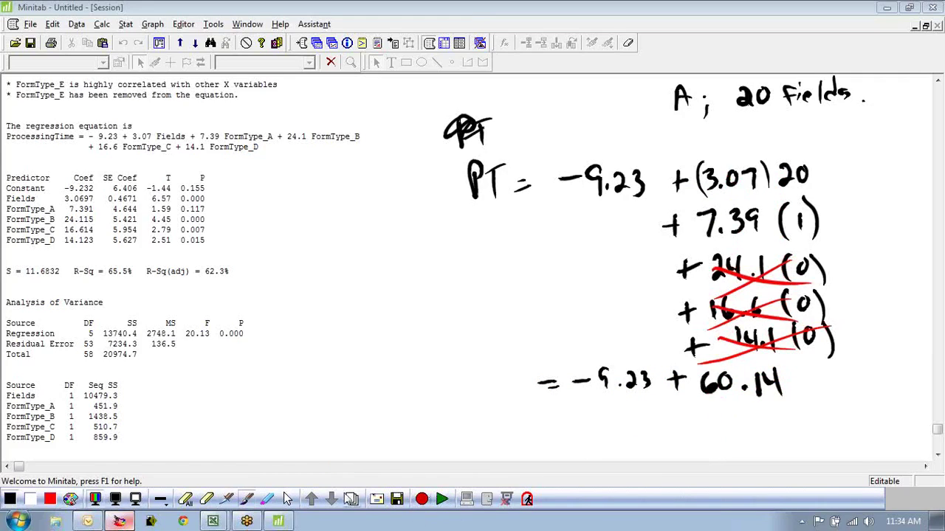
- Erase the miscalculated Fields product in the simplified line and rewrite it as 61.4
left_click(206, 499)
left_click_drag(797, 372, 783, 378)
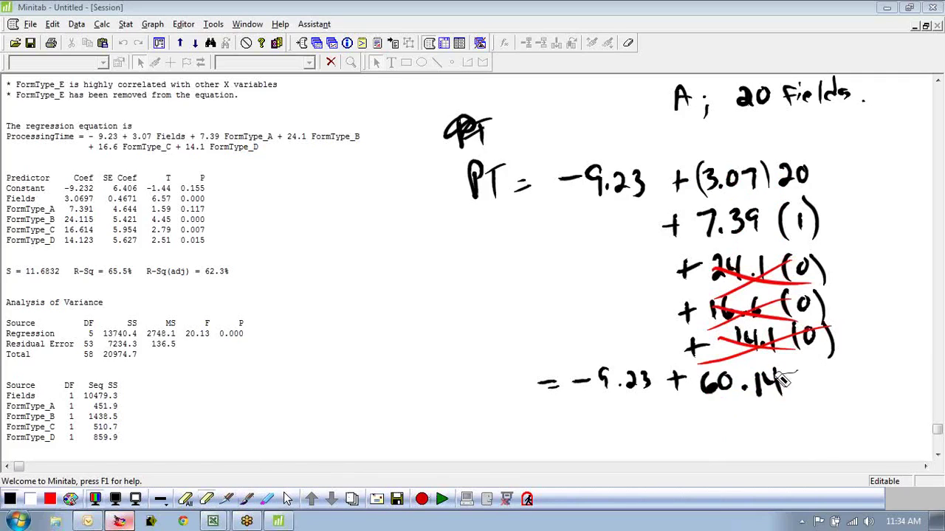
left_click(425, 495)
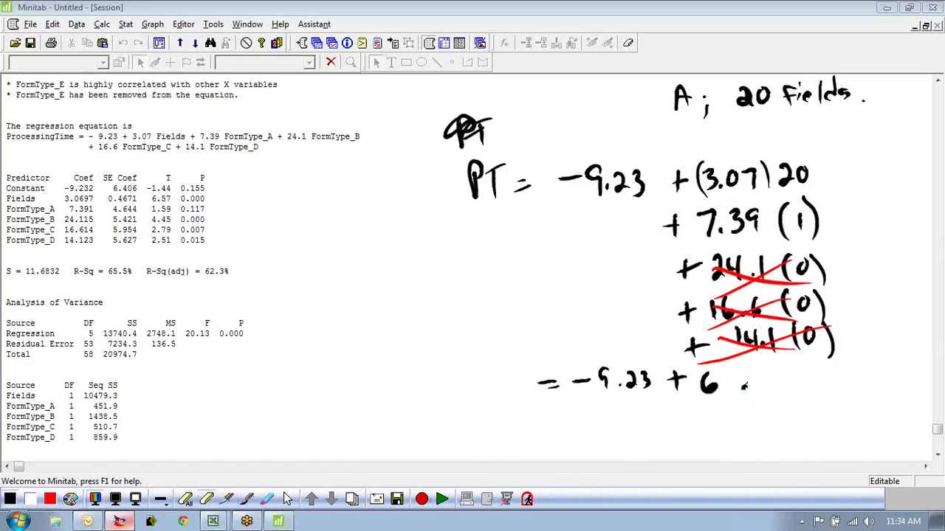
left_click(246, 499)
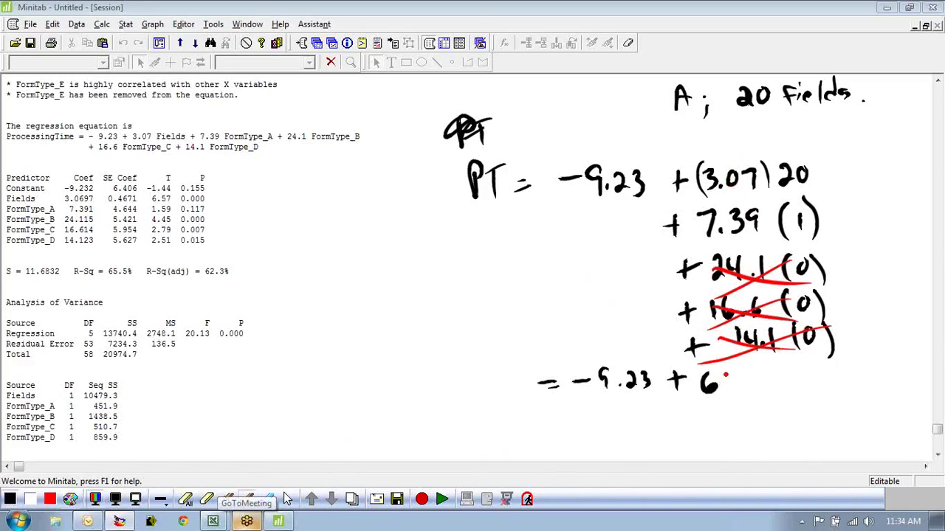
left_click(738, 386)
mouse_move(726, 369)
left_mouse_down()
mouse_move(729, 389)
mouse_move(756, 378)
left_mouse_up()
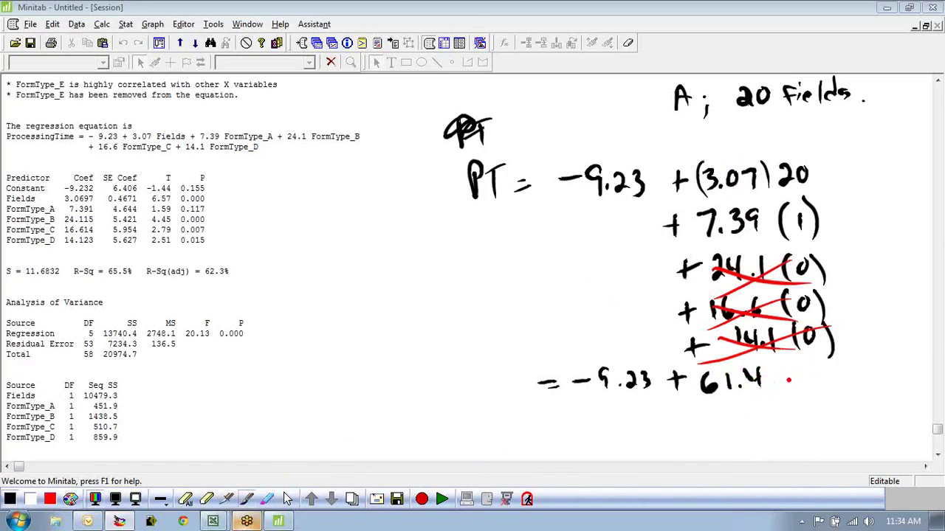
- Complete the simplified line by handwriting "+ 7.39"
left_click_drag(787, 370, 787, 392)
mouse_move(774, 382)
left_mouse_down()
mouse_move(800, 379)
mouse_move(814, 394)
mouse_move(845, 375)
mouse_move(838, 388)
left_mouse_up()
left_click(830, 385)
left_click_drag(854, 361, 860, 393)
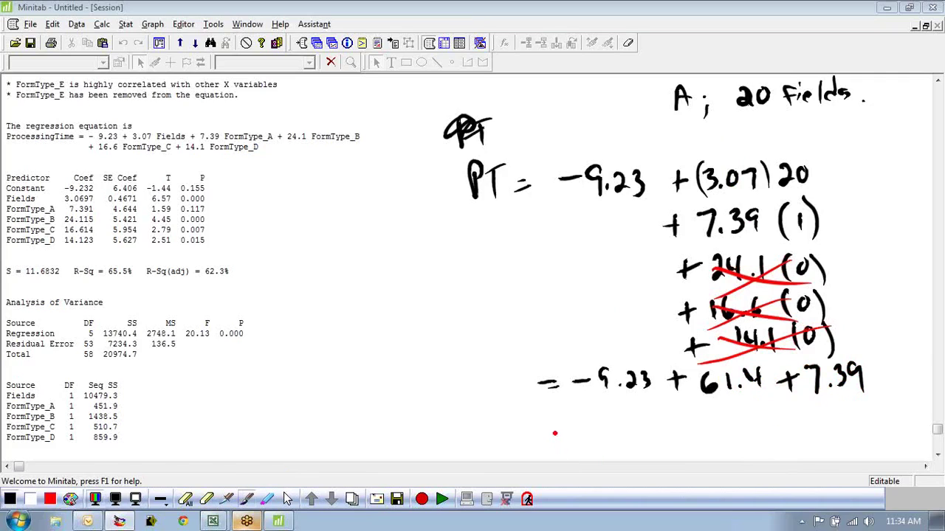
- Handwrite the calculated prediction "PT = 59.56" below the simplified line
left_click_drag(538, 427, 555, 428)
left_click_drag(551, 439, 561, 440)
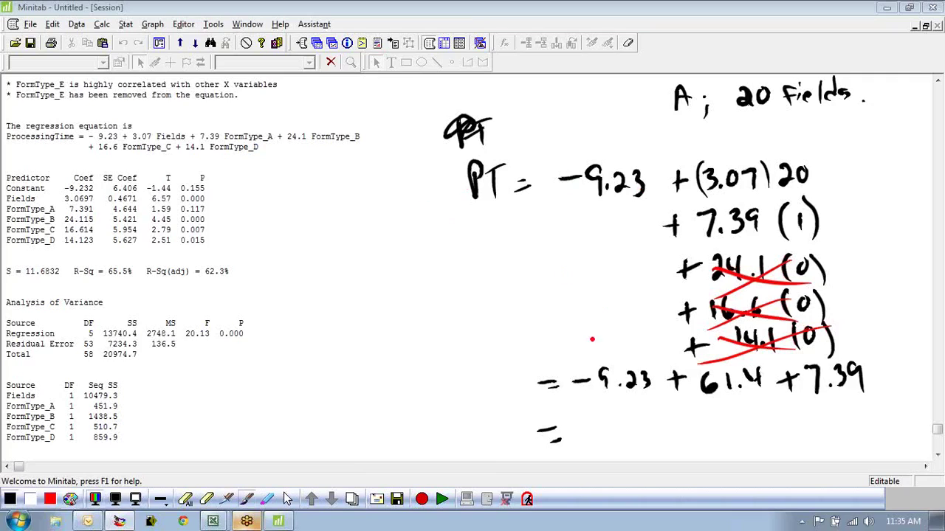
left_click_drag(580, 417, 574, 442)
mouse_move(613, 419)
left_mouse_down()
mouse_move(608, 437)
mouse_move(634, 439)
left_mouse_up()
left_click(626, 434)
left_click_drag(673, 413, 664, 425)
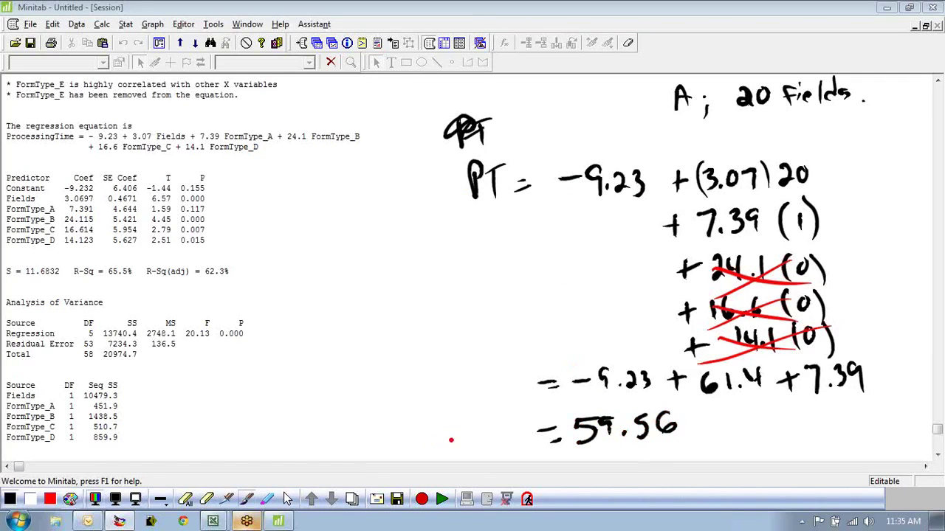
left_click_drag(454, 412, 454, 451)
mouse_move(456, 414)
left_mouse_down()
mouse_move(472, 415)
mouse_move(458, 435)
left_mouse_up()
mouse_move(484, 419)
left_mouse_down()
mouse_move(480, 446)
mouse_move(499, 410)
left_mouse_up()
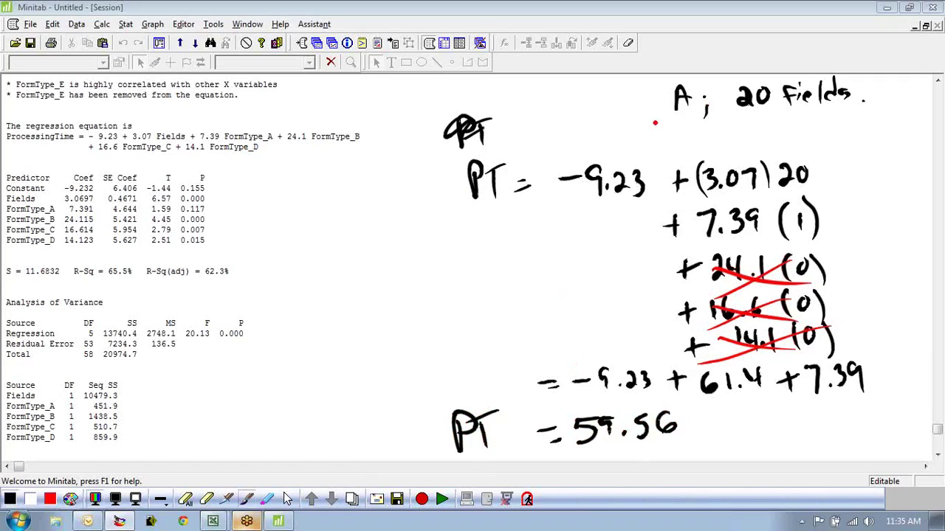
- Underline "A" and "20 Fields" and add slash marks after the 59.56 result
left_click_drag(663, 124, 856, 103)
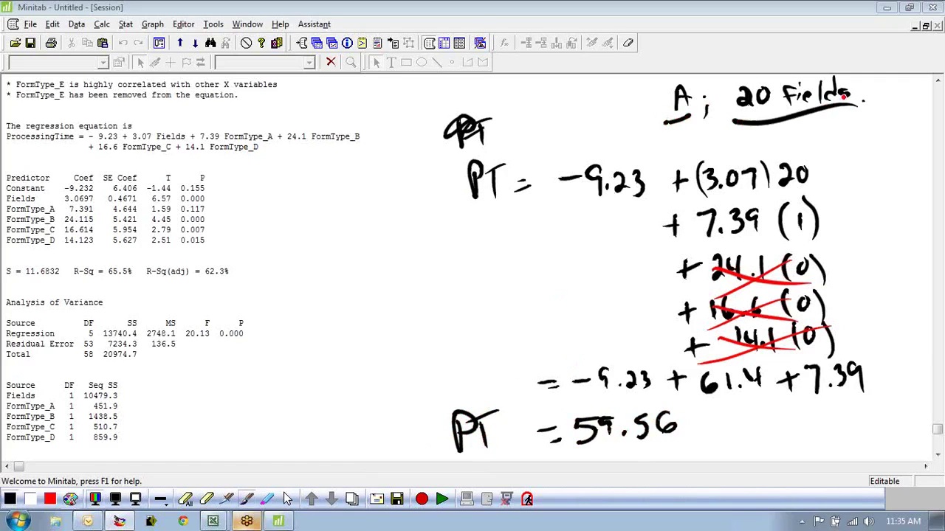
left_click_drag(707, 412, 691, 446)
left_click_drag(712, 411, 701, 445)
left_click_drag(721, 411, 705, 443)
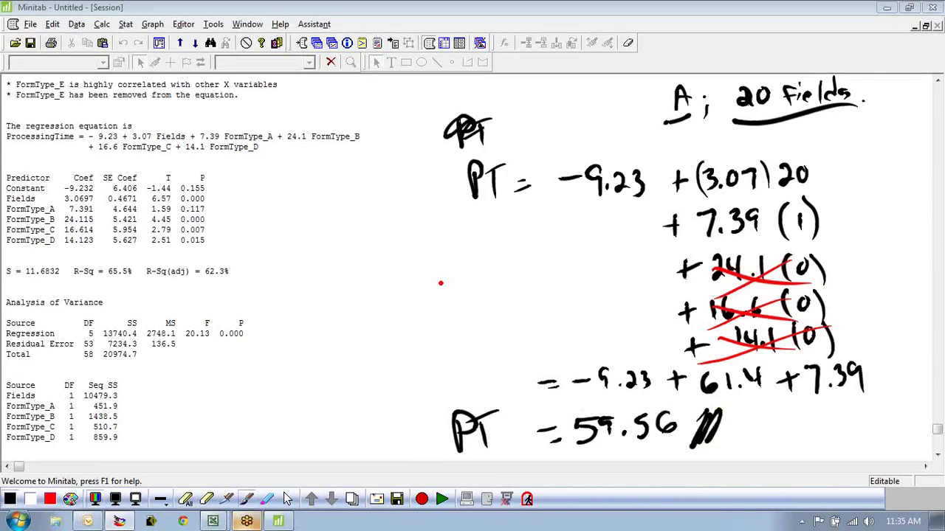
- Leave annotation mode and try to rerun the regression with prediction intervals for the new observation 20 1 0 0 0
left_click(288, 499)
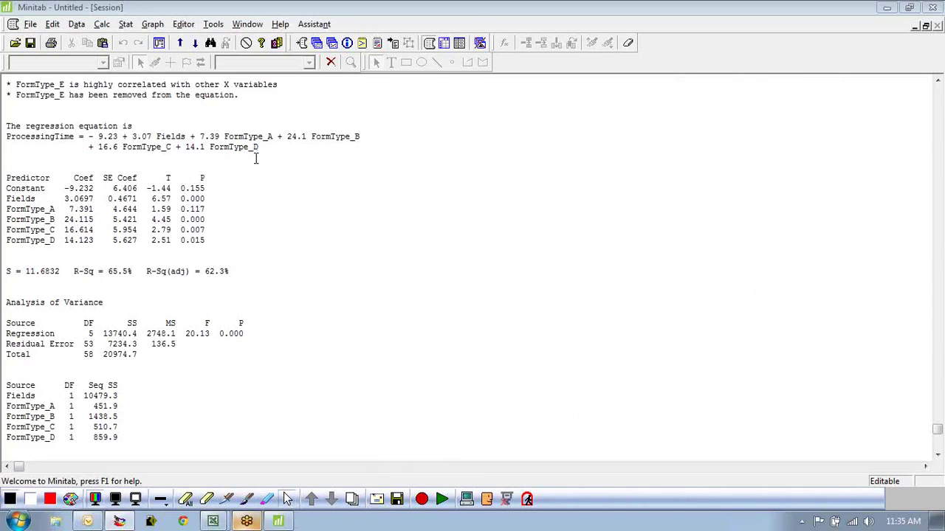
left_click(126, 24)
mouse_move(155, 58)
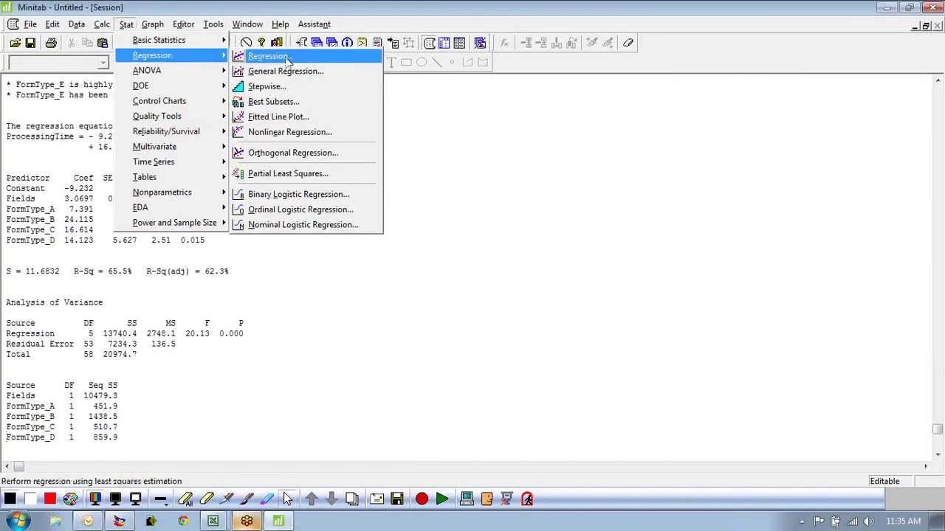
left_click(285, 57)
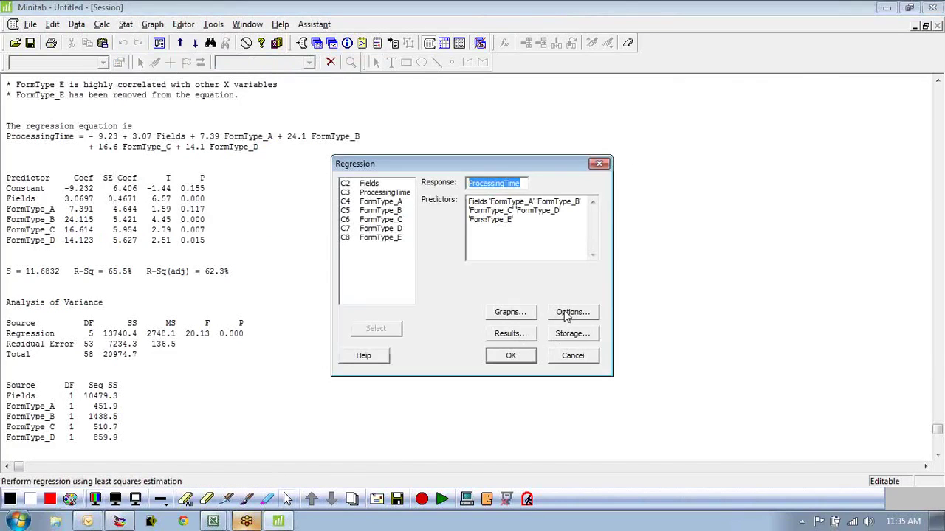
left_click(523, 334)
left_click(571, 325)
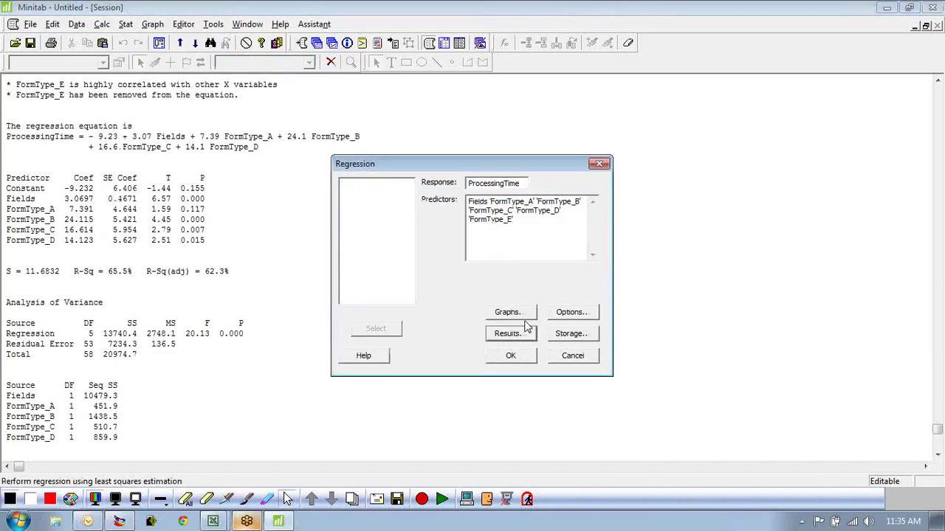
left_click(570, 312)
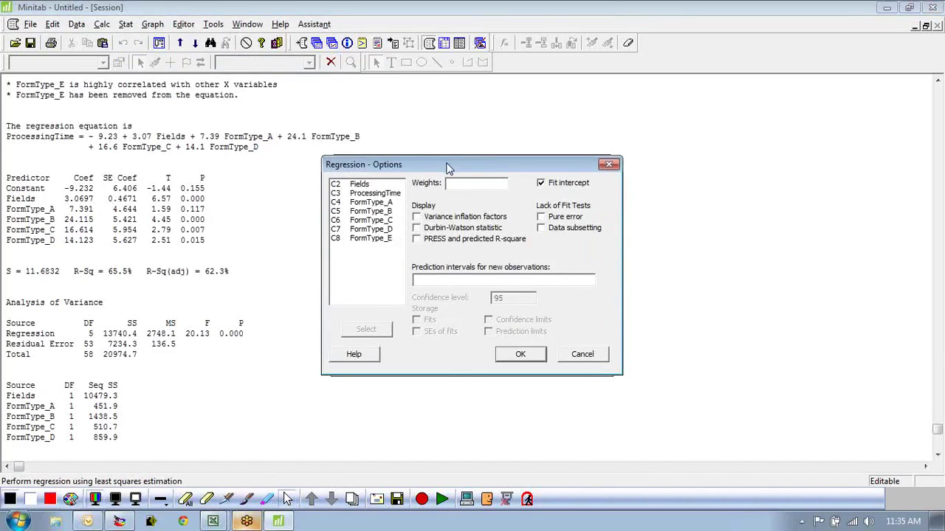
left_click_drag(448, 168, 519, 172)
left_click(510, 283)
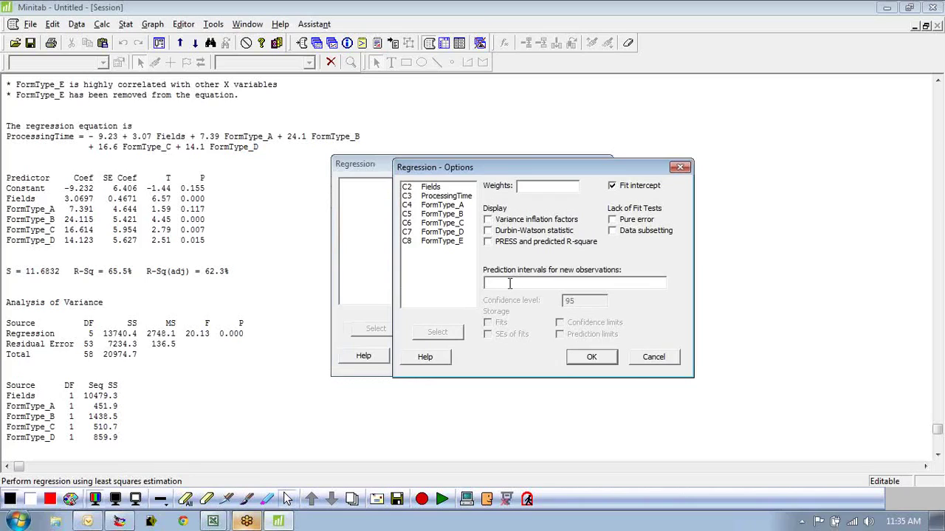
type("20")
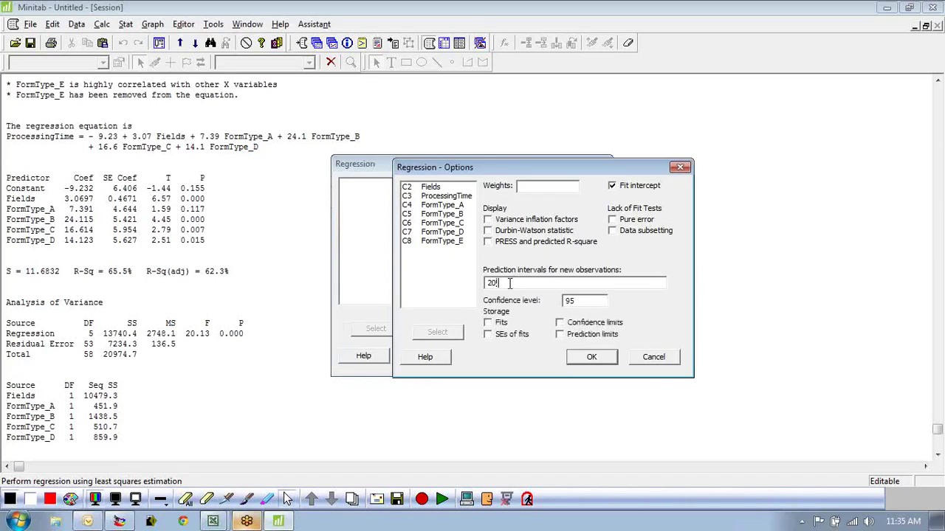
type(" 1 0 0 0")
left_click(586, 359)
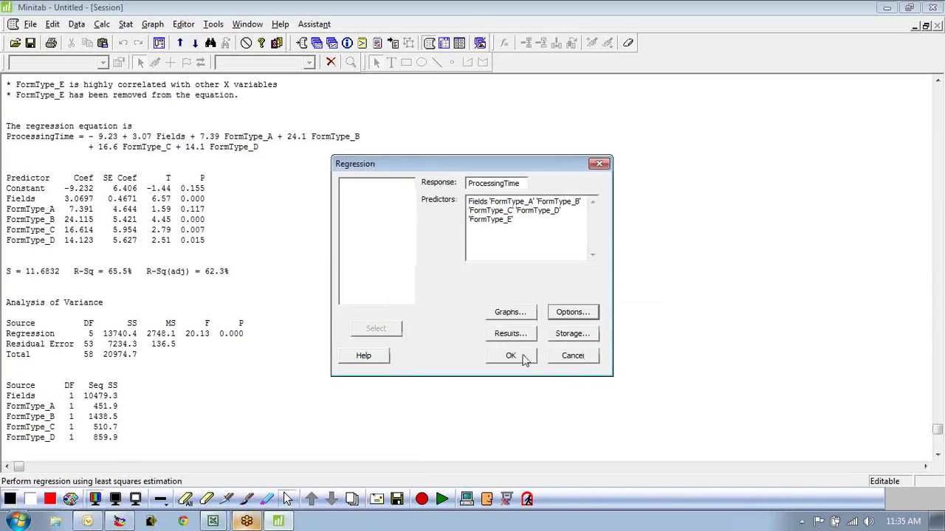
left_click(515, 359)
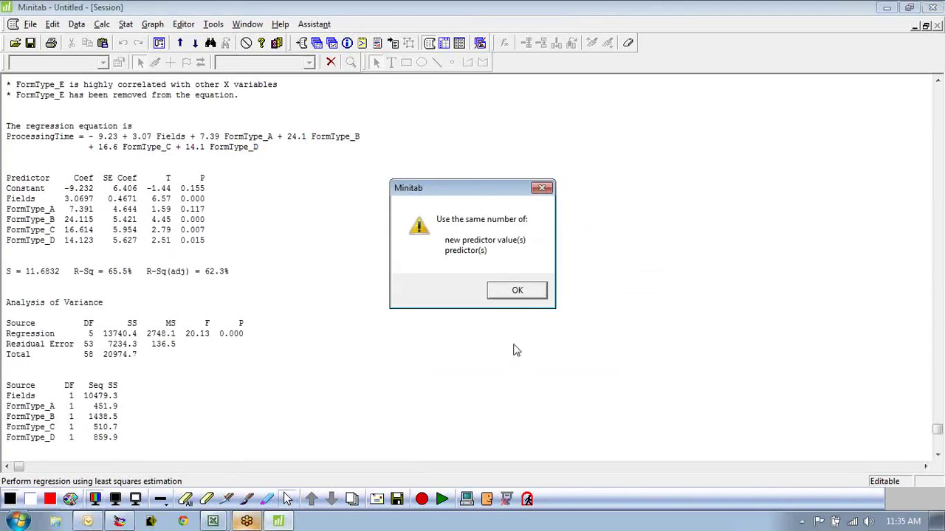
- Rerun the regression with prediction intervals for the new observation 20 1 0 0 0 0
left_click(517, 290)
left_click(464, 281)
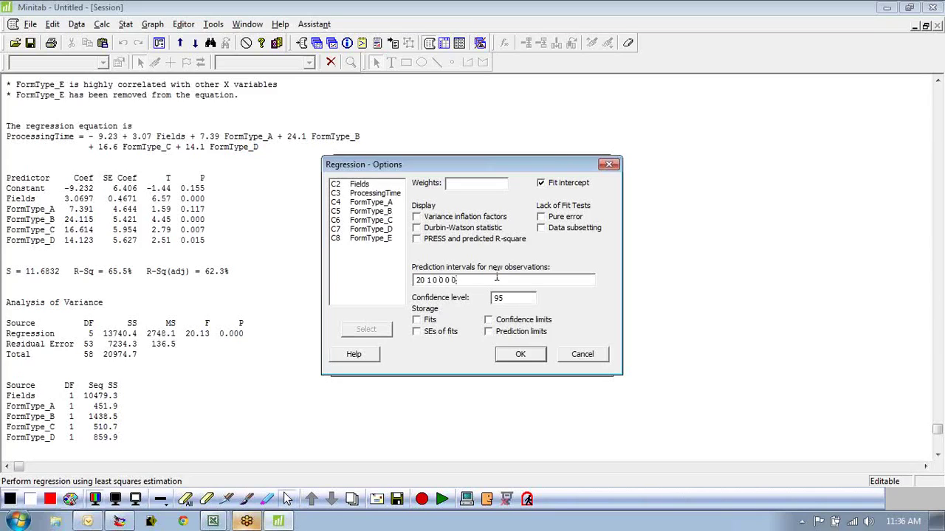
left_click(525, 356)
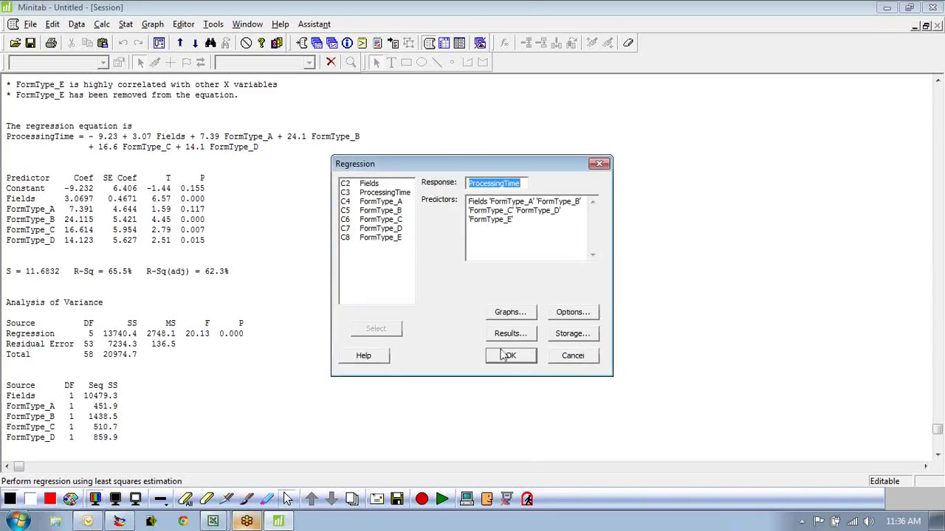
left_click(508, 356)
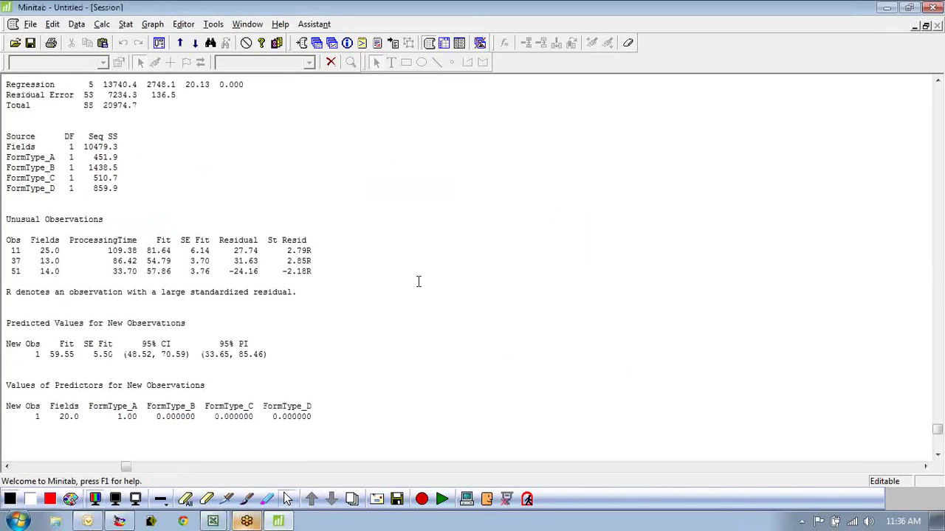
- Highlight the new observation's predictor values, its fit and its confidence and prediction intervals in the session output
scroll(418, 281, "down", 4)
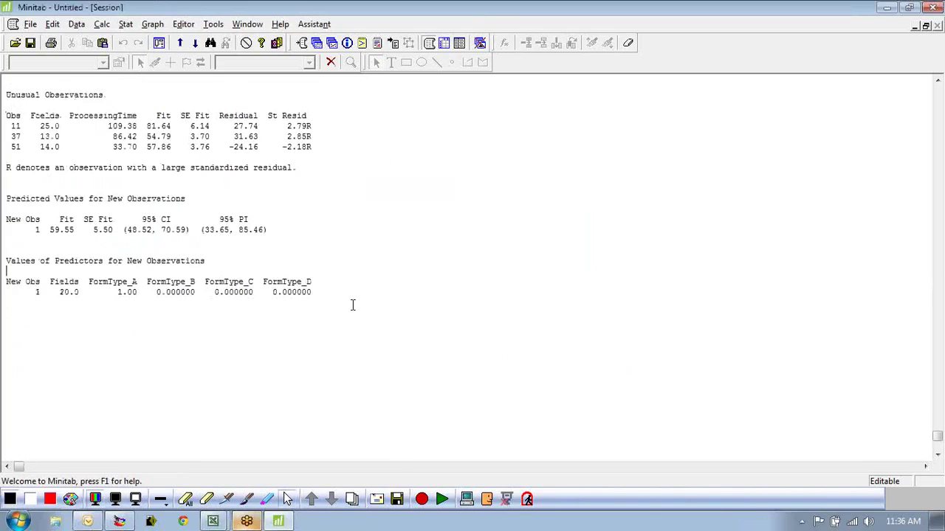
left_click_drag(312, 296, 5, 277)
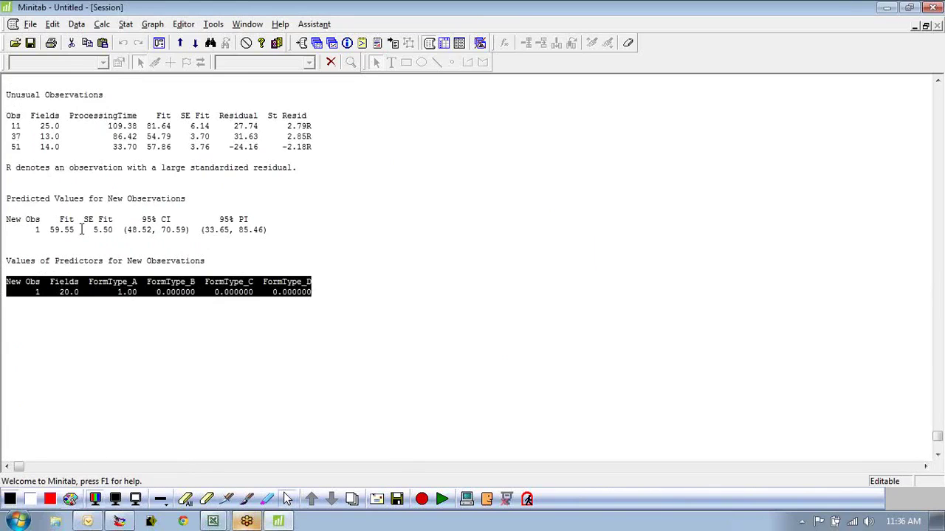
left_click_drag(79, 229, 50, 229)
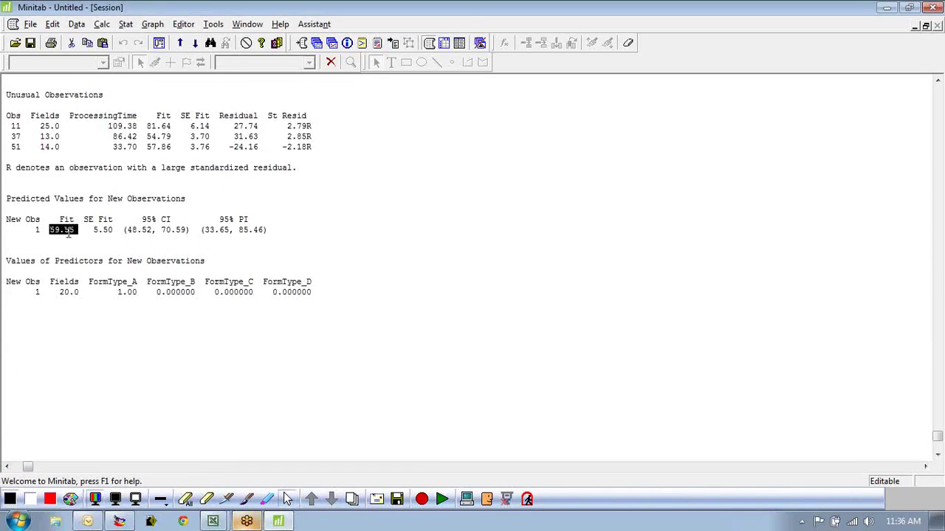
left_click(79, 234)
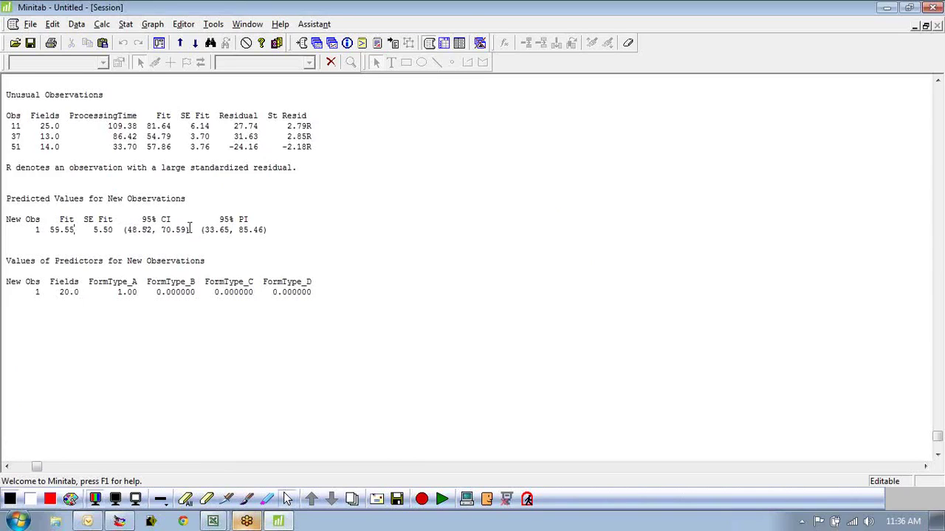
left_click_drag(269, 230, 238, 230)
left_click(56, 243)
left_click_drag(10, 222, 20, 232)
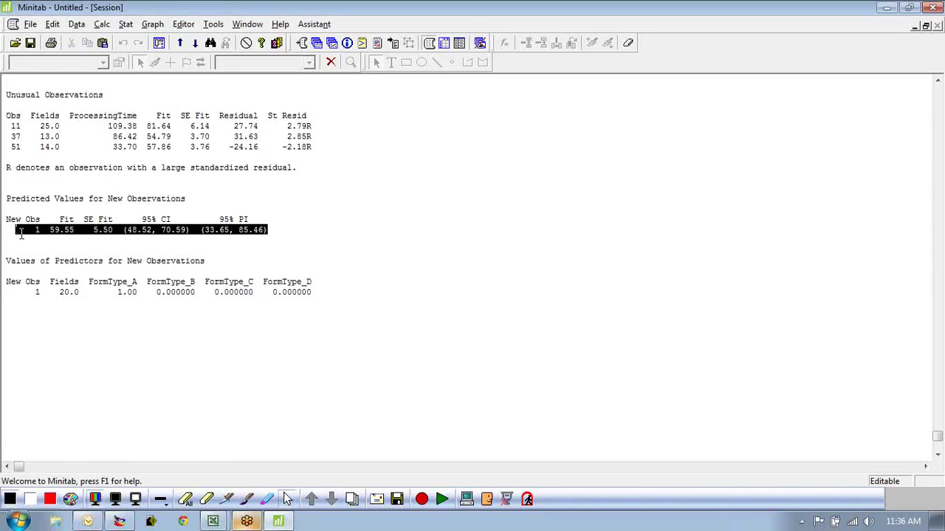
- Highlight the Regression row of the Analysis of Variance table in the earlier regression output
scroll(312, 243, "up", 6)
scroll(380, 249, "up", 10)
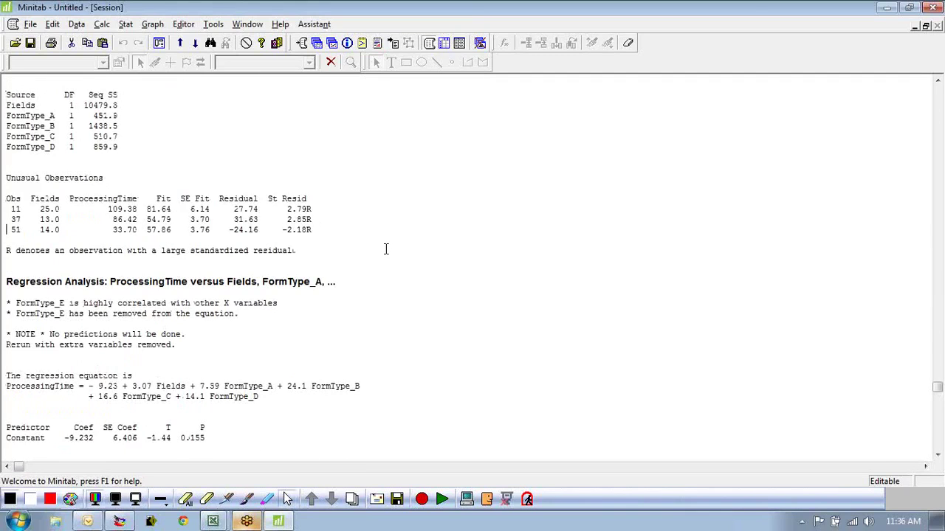
scroll(385, 248, "up", 4)
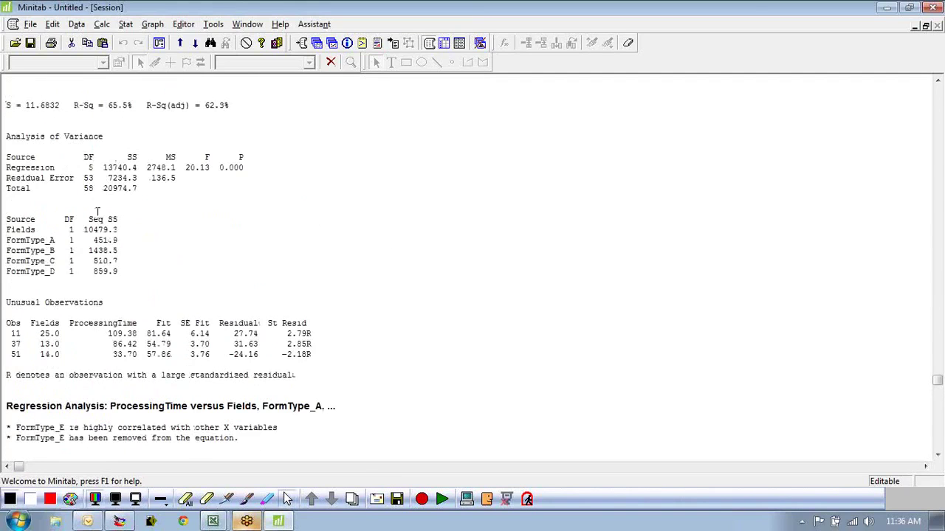
double_click(96, 171)
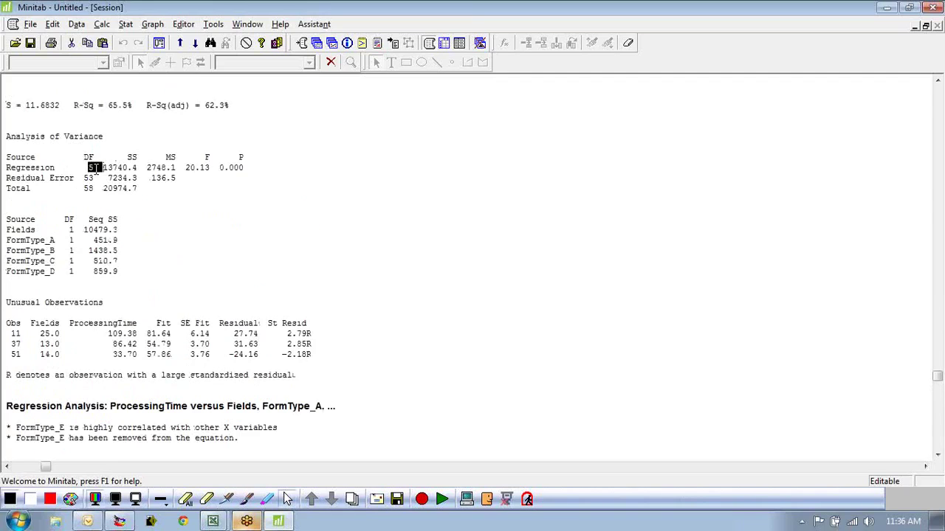
left_click(96, 170)
left_click_drag(250, 168, 15, 168)
- Highlight the Fields term and the form type coefficients one after another in the regression equation
scroll(207, 199, "up", 4)
scroll(206, 198, "up", 2)
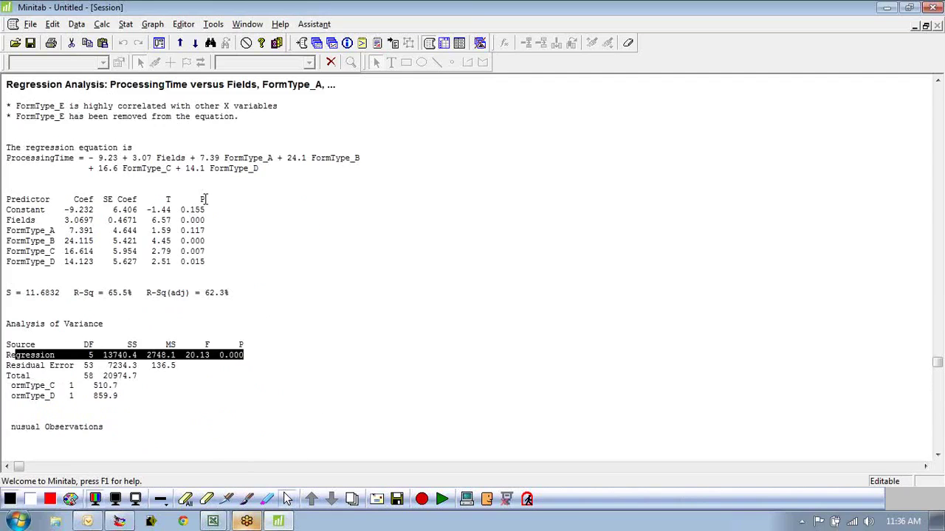
double_click(159, 157)
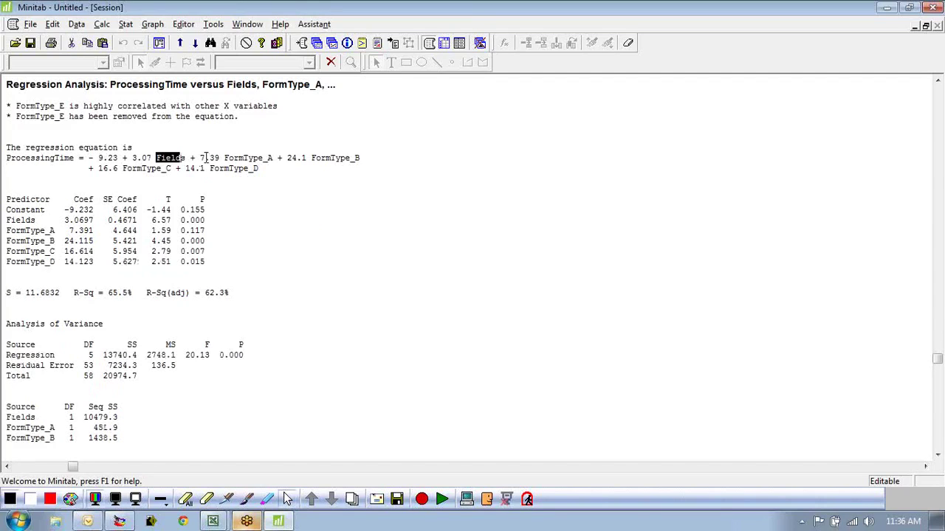
double_click(207, 158)
double_click(294, 158)
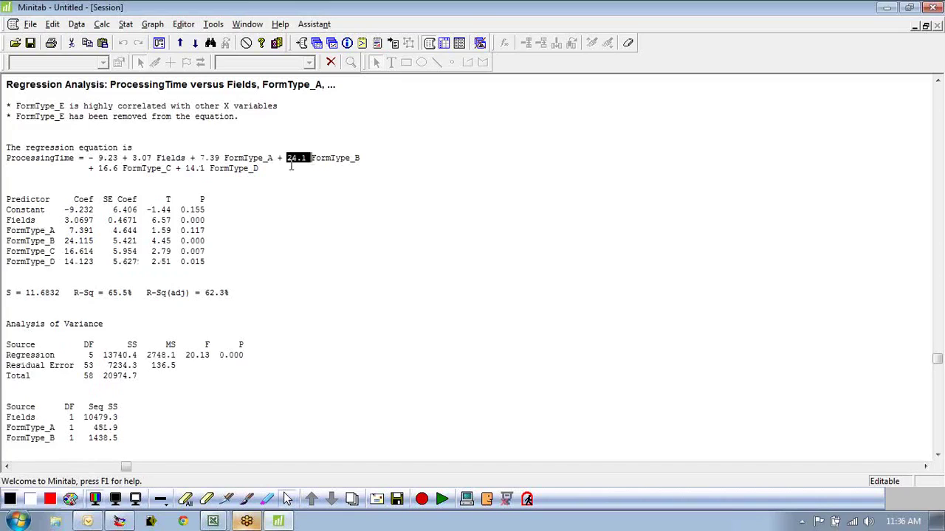
double_click(108, 168)
double_click(193, 169)
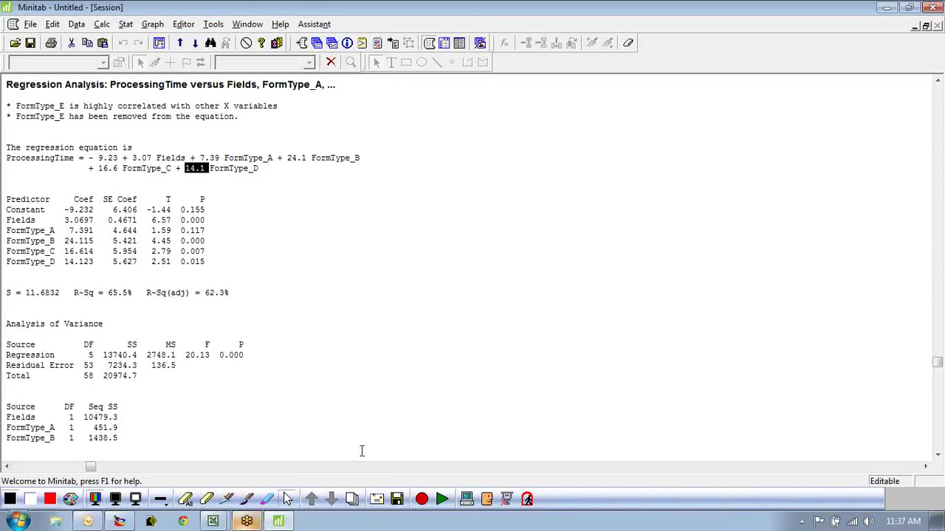
- Bring up a blank blackboard page in the annotation tool and draw a pair of axes labelled y and x
left_click(255, 500)
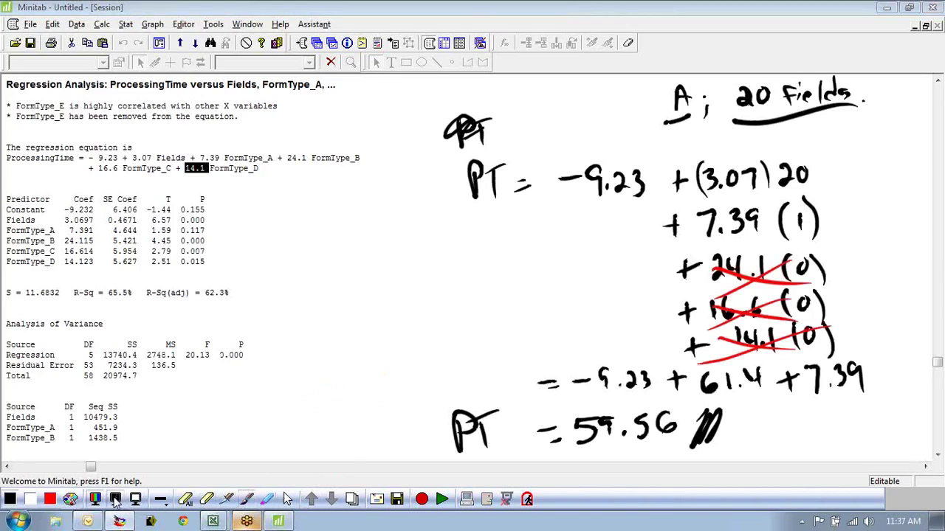
key("Page_Down")
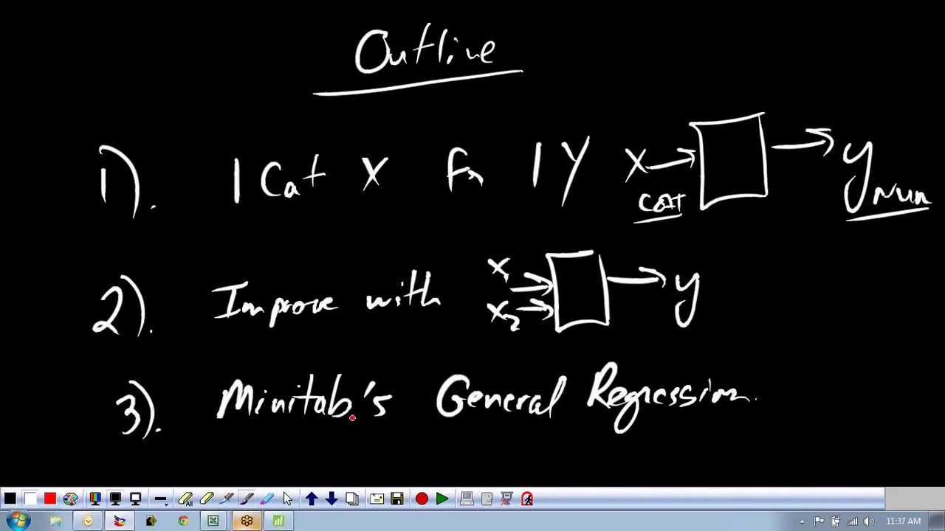
left_click(331, 499)
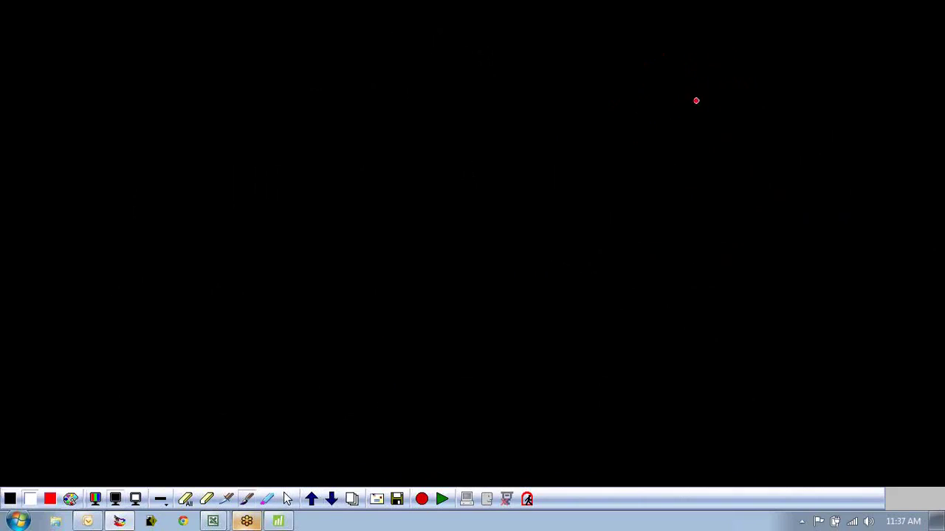
left_click_drag(636, 58, 649, 151)
left_click_drag(797, 151, 650, 168)
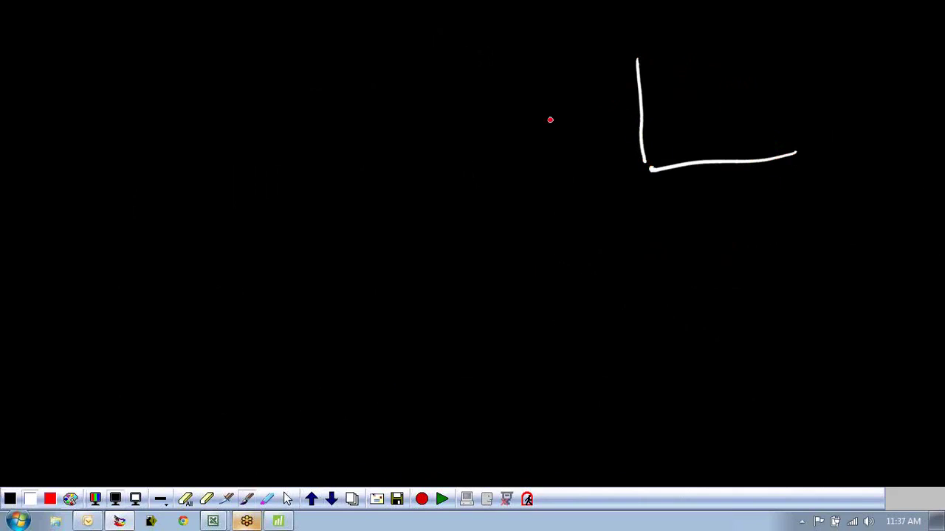
left_click_drag(555, 110, 571, 147)
left_click_drag(800, 193, 816, 215)
left_click_drag(815, 189, 800, 220)
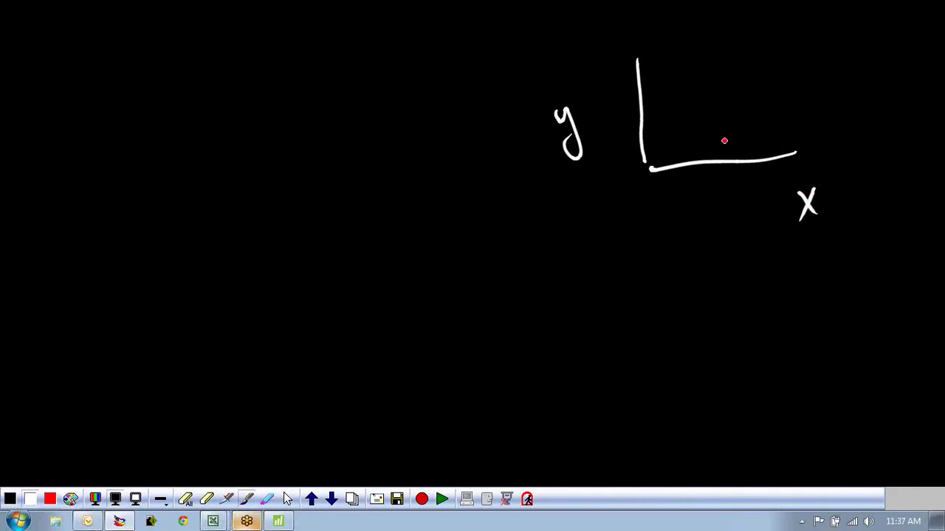
- Draw three parallel rising lines inside the axes and label them a, b and c from lowest to highest
left_click_drag(765, 111, 673, 141)
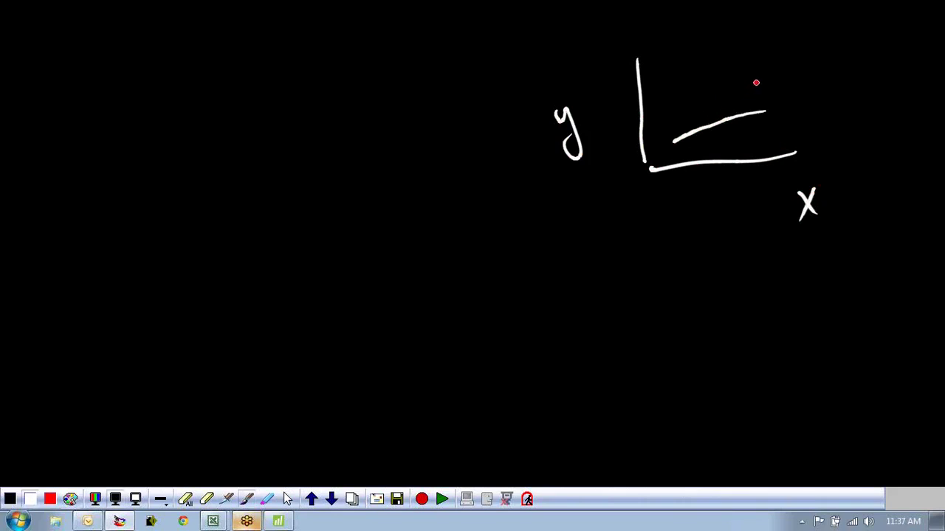
left_click_drag(757, 83, 678, 115)
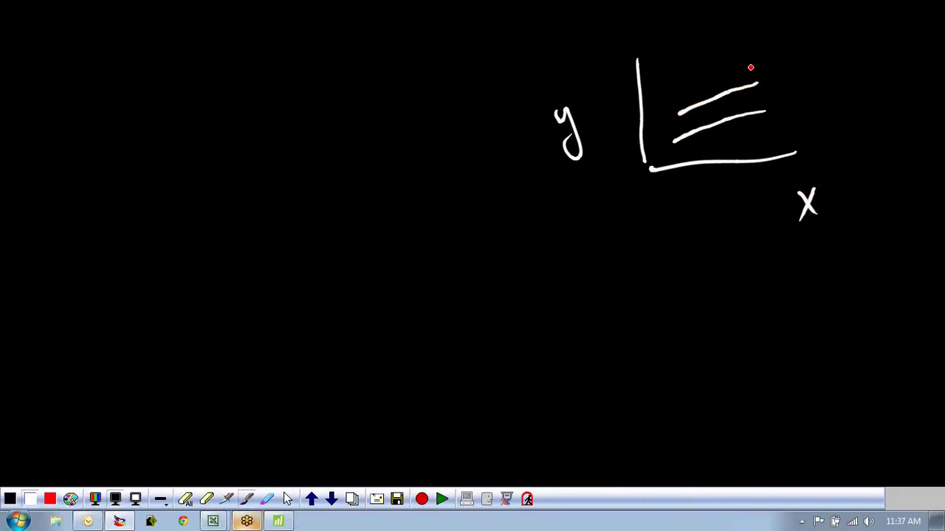
left_click_drag(754, 63, 680, 87)
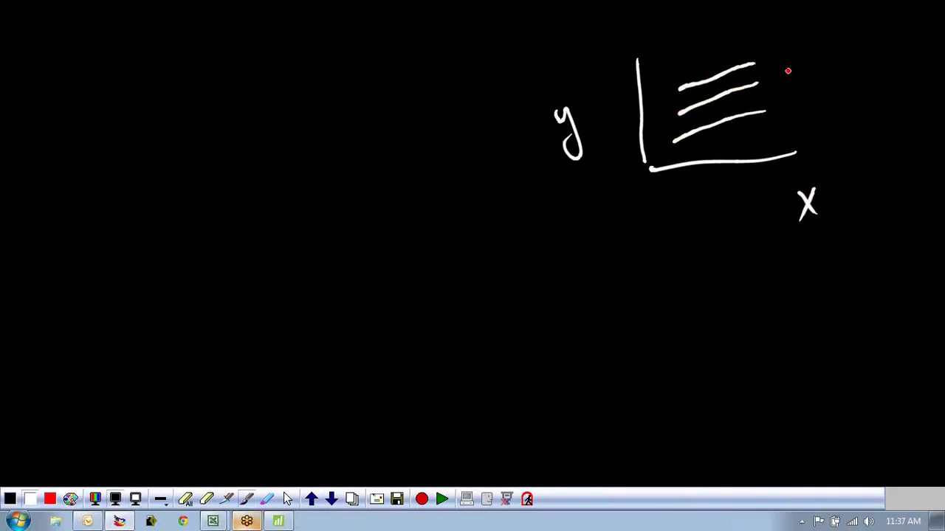
left_click_drag(778, 110, 781, 117)
left_click_drag(774, 71, 780, 90)
left_click_drag(773, 50, 777, 62)
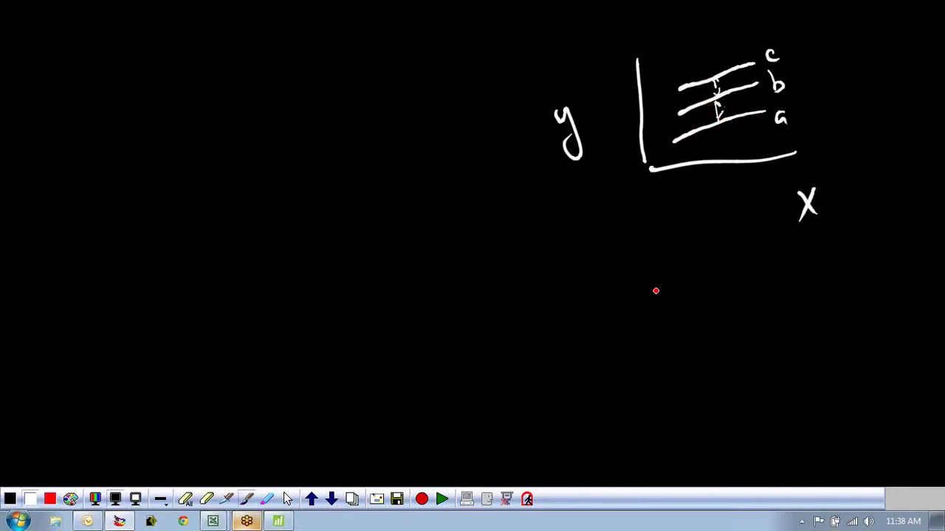
- Draw a second pair of axes labelled x and y below, with three crossing lines labelled a, b and c
left_click_drag(644, 264, 662, 380)
mouse_move(823, 361)
left_mouse_down()
mouse_move(684, 370)
mouse_move(709, 334)
mouse_move(801, 251)
left_mouse_up()
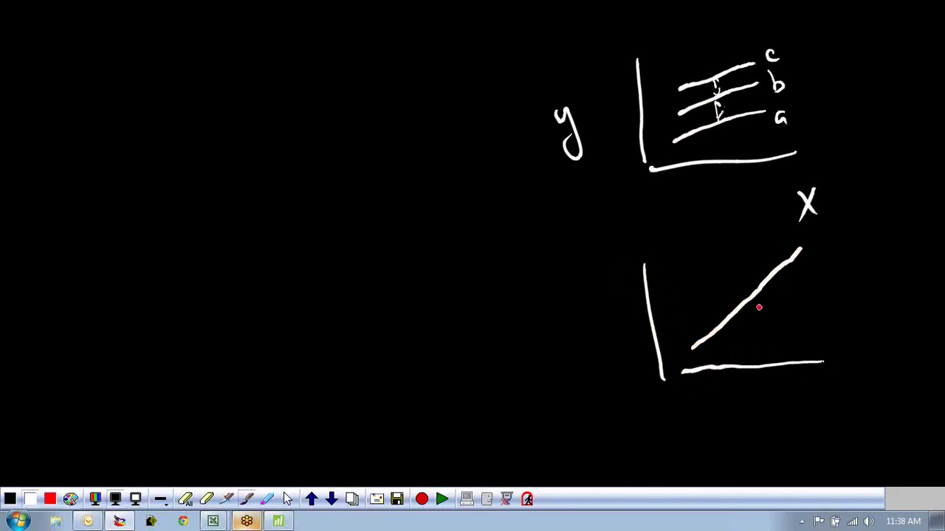
mouse_move(693, 322)
left_mouse_down()
mouse_move(778, 286)
mouse_move(816, 280)
mouse_move(829, 288)
left_mouse_up()
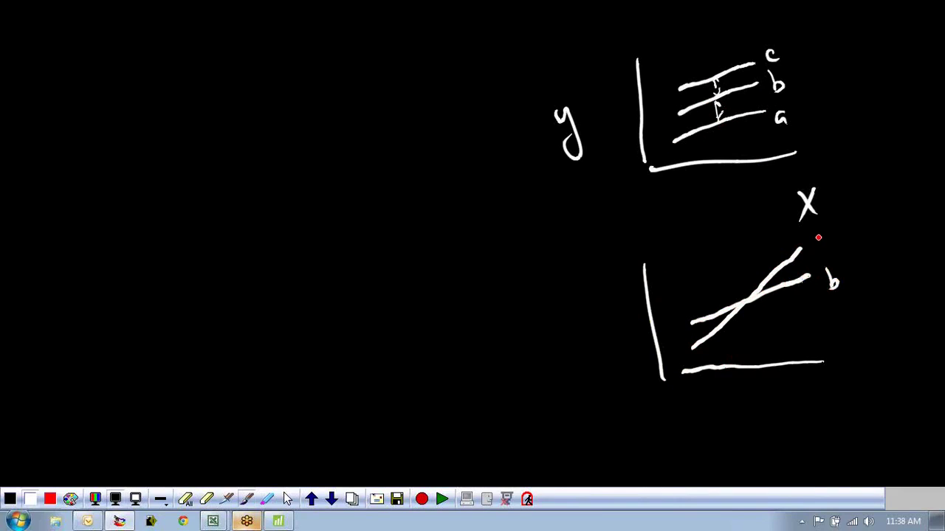
left_click_drag(818, 237, 830, 244)
left_click_drag(693, 282, 854, 325)
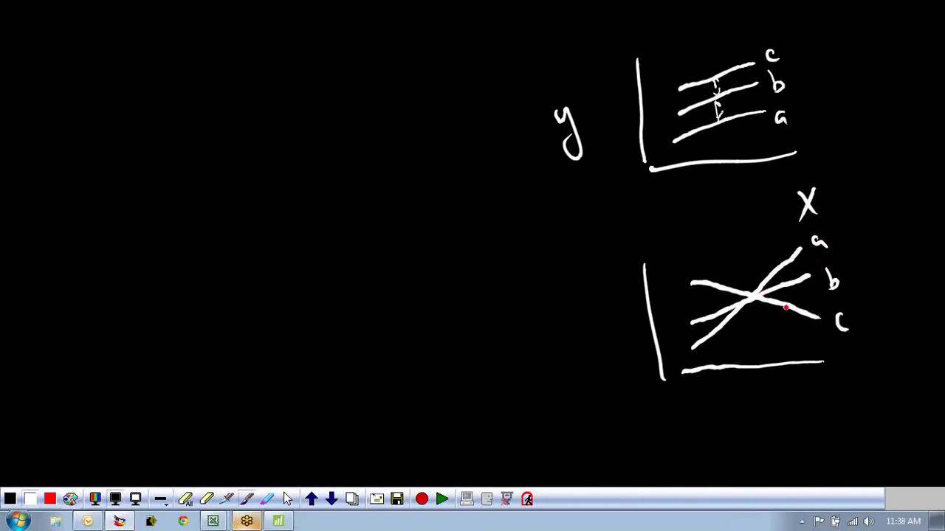
mouse_move(802, 391)
left_mouse_down()
mouse_move(801, 407)
mouse_move(813, 408)
left_mouse_up()
mouse_move(615, 300)
left_mouse_down()
mouse_move(628, 342)
mouse_move(638, 305)
left_mouse_up()
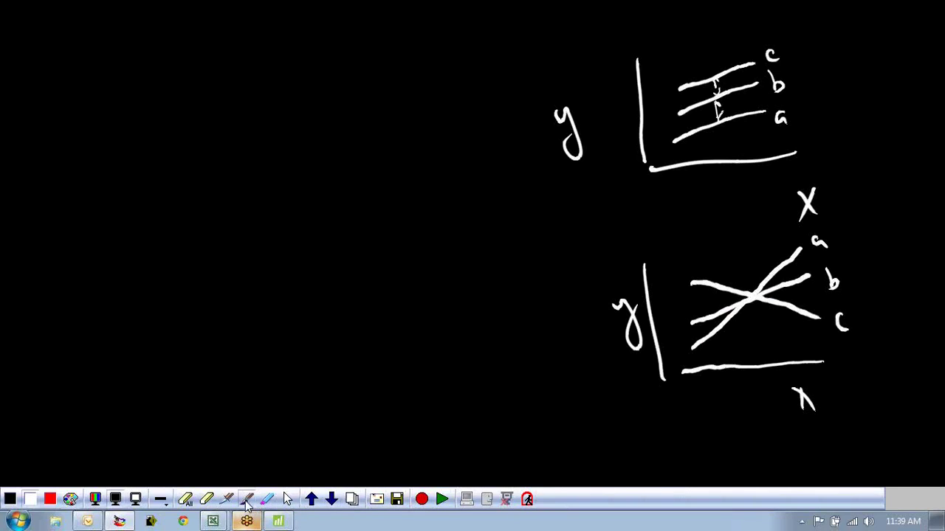
- Switch to Excel and run the XLStatistics 2Num1Cat analysis on the FormType, Fields and ProcessingTime columns
left_click(212, 523)
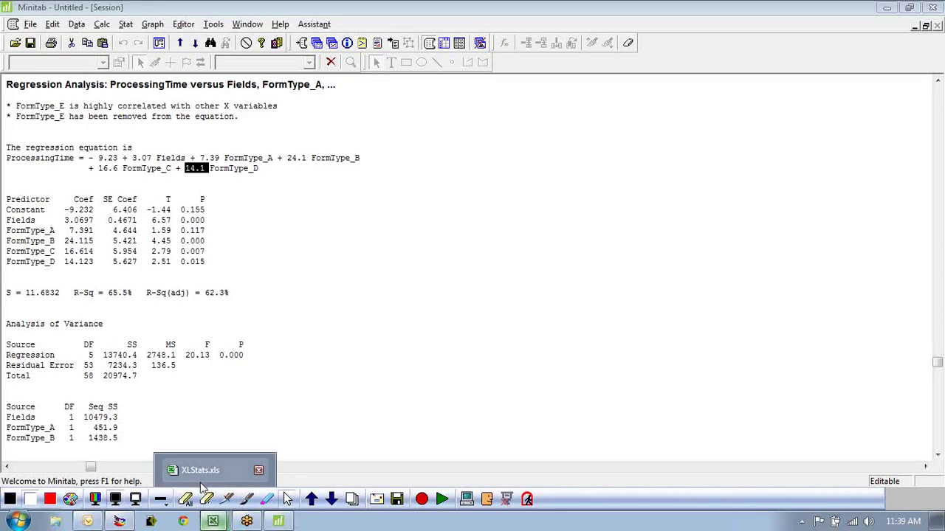
left_click(213, 521)
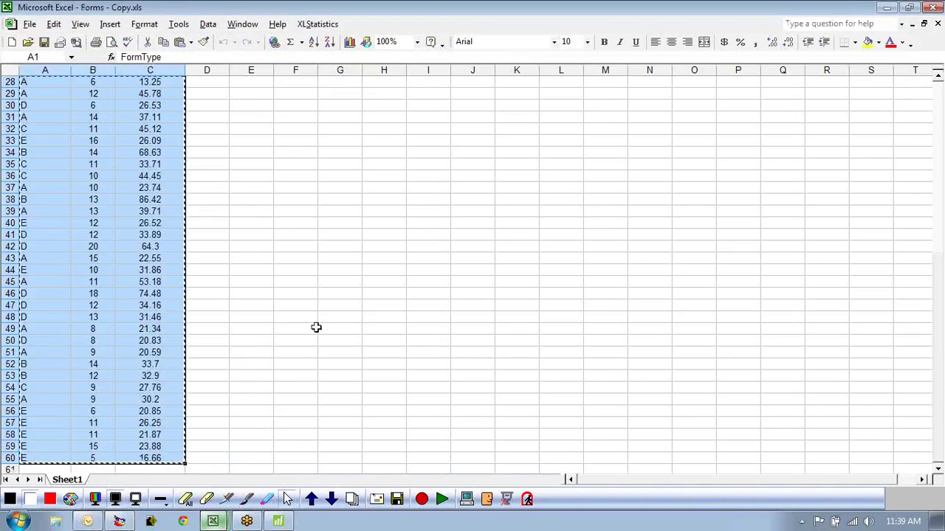
left_click(306, 315)
scroll(147, 126, "up", 9)
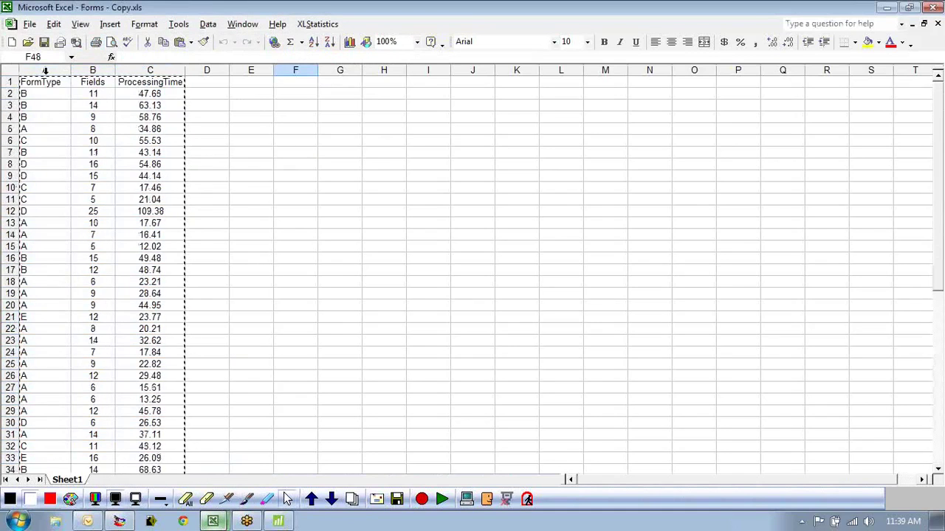
left_click_drag(45, 70, 129, 70)
left_click(302, 25)
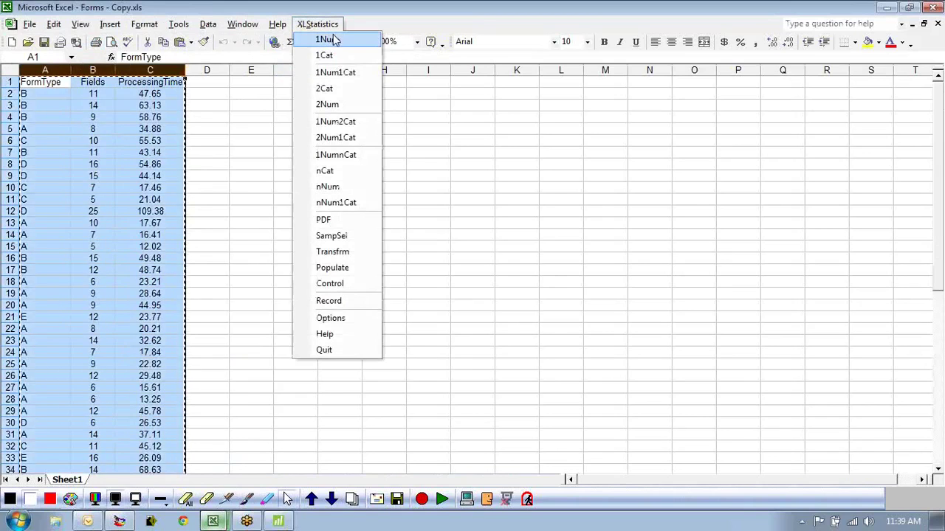
left_click(350, 141)
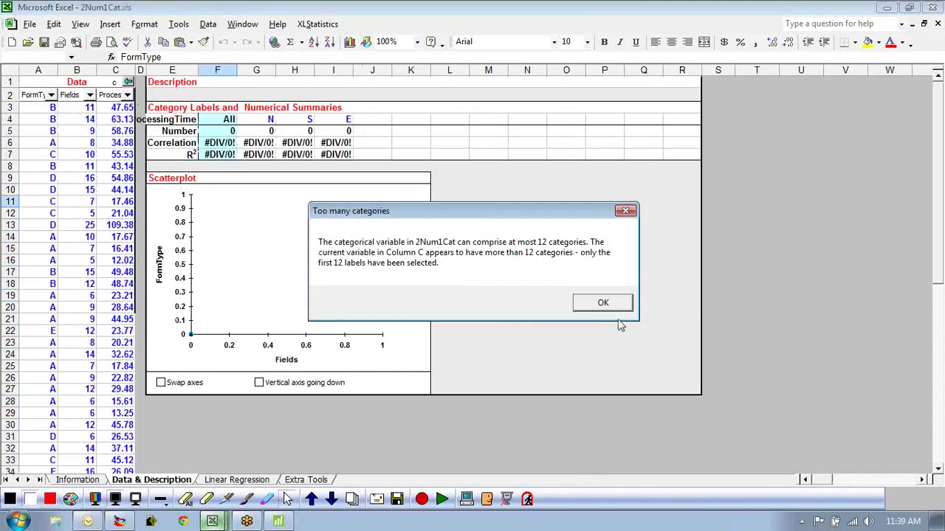
left_click(604, 303)
- Dismiss the category warning and assign ProcessingTime to the first data column, Fields to the second and FormType to the third
left_click(52, 94)
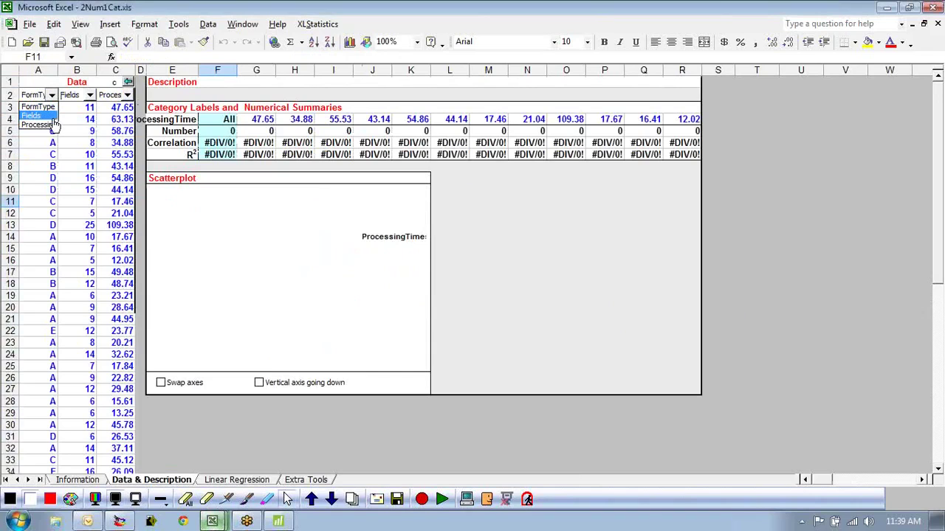
left_click(53, 124)
left_click(90, 95)
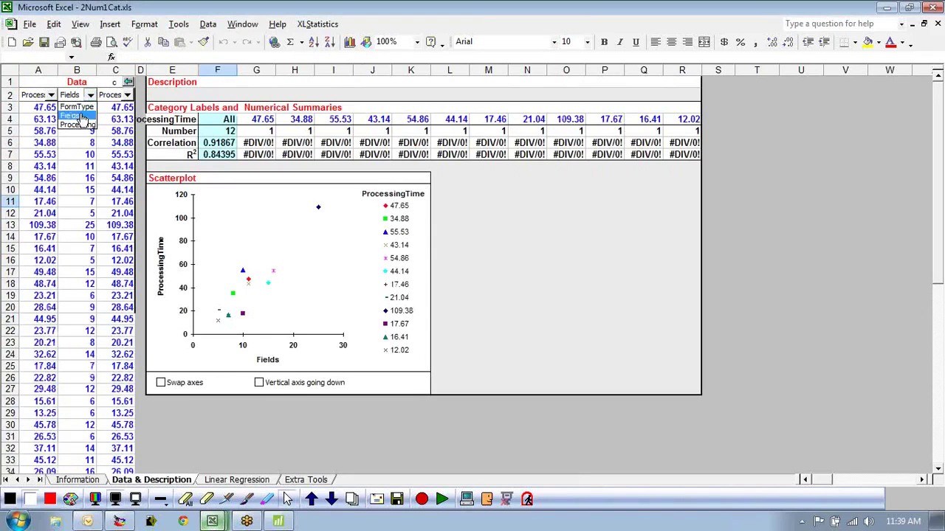
left_click(87, 116)
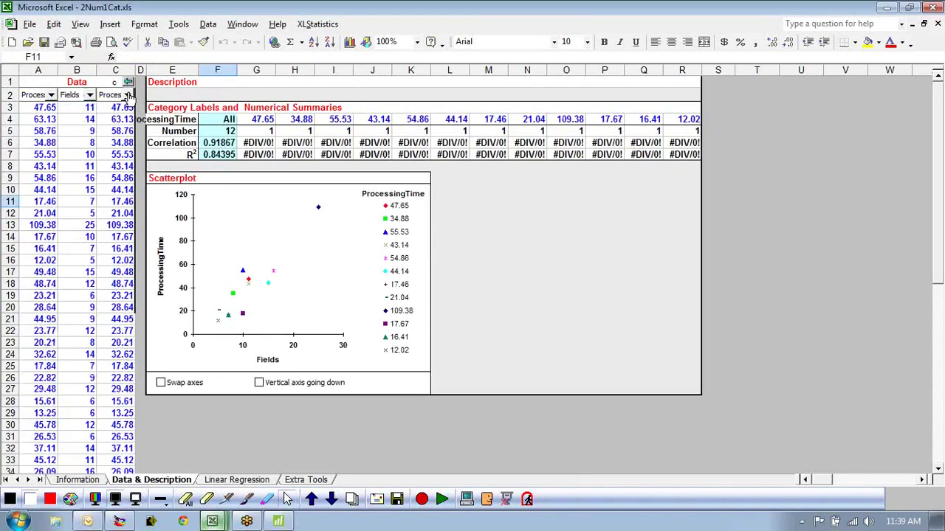
left_click(129, 95)
left_click(124, 107)
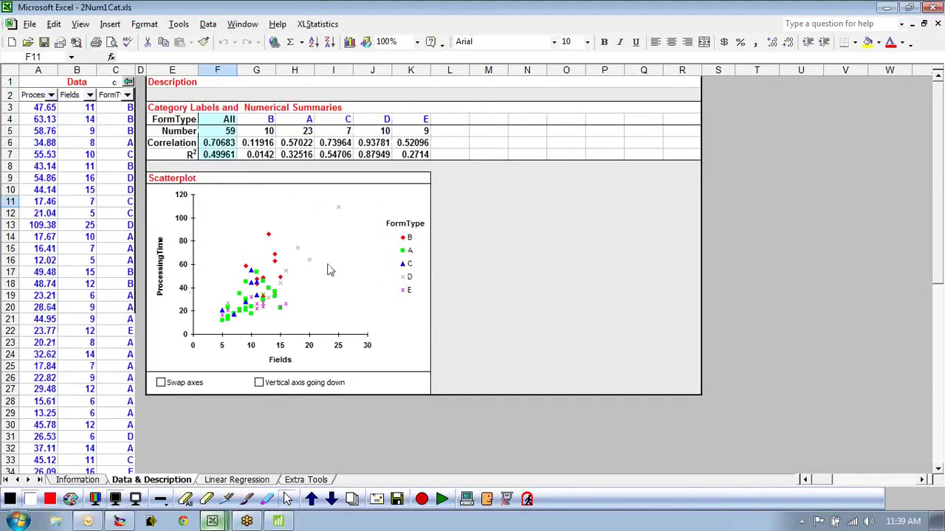
- Bring up the linear regression analysis and examine the scatterplot with a separate regression line for each form type
left_click(237, 479)
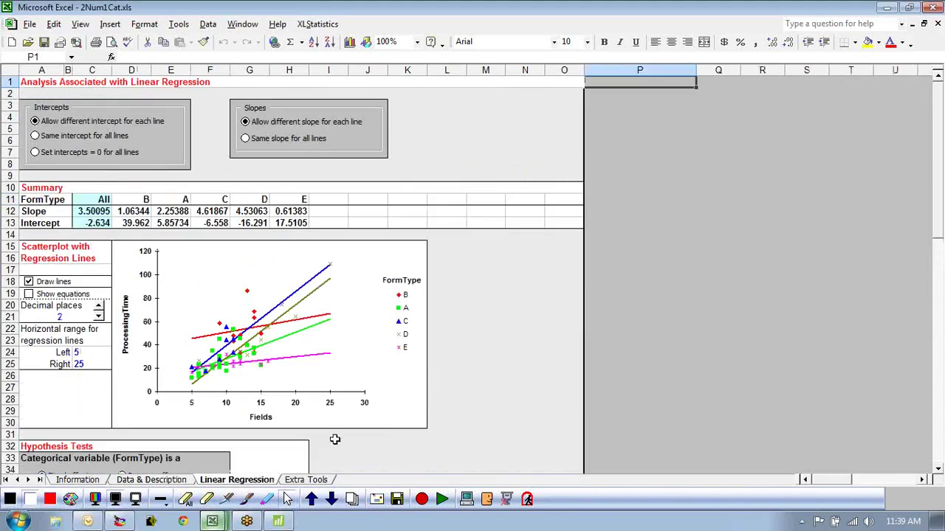
scroll(351, 376, "down", 2)
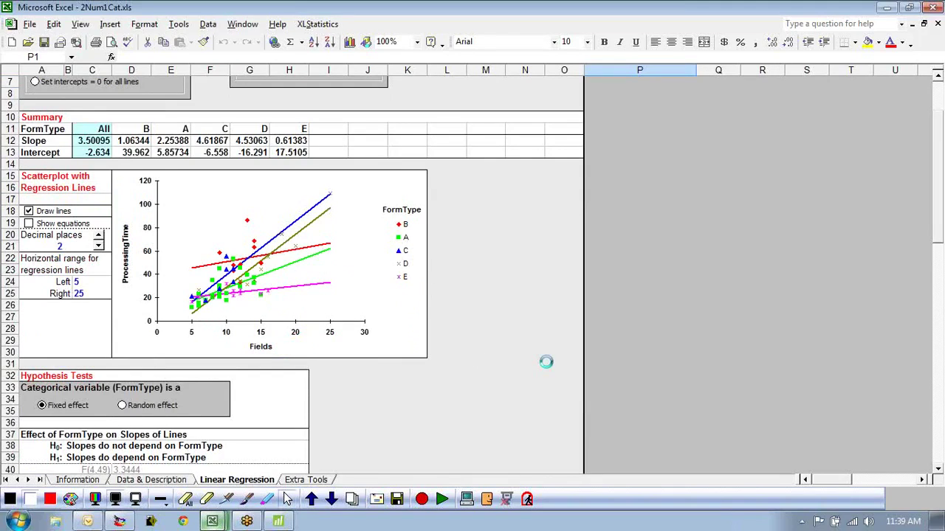
scroll(546, 361, "up", 1, "ctrl")
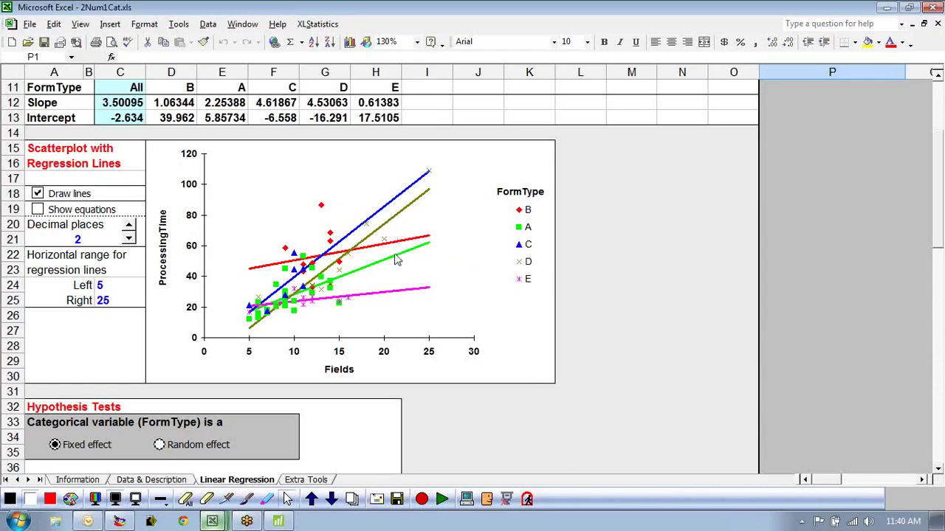
- Constrain the regression to the same slope for all lines and inspect the parallel lines in the scatterplot
scroll(395, 254, "up", 2)
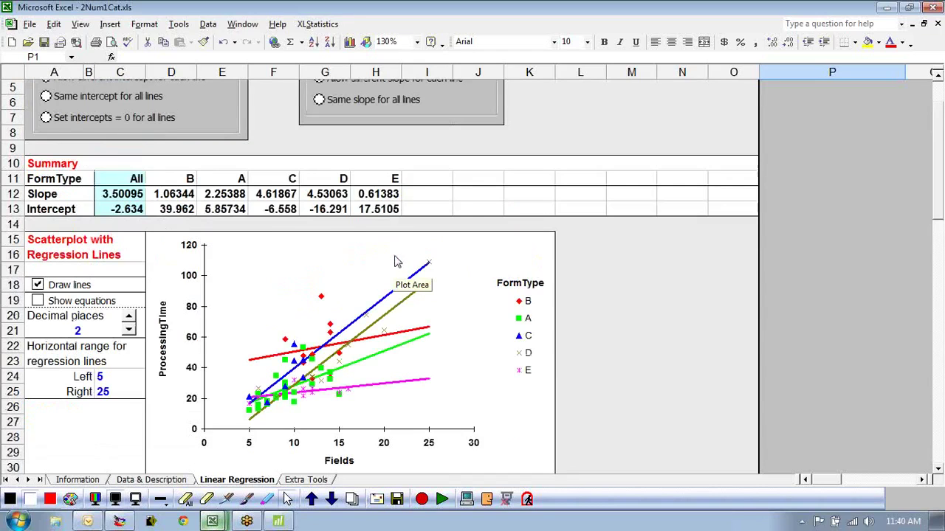
scroll(394, 262, "up", 2)
left_click(323, 162)
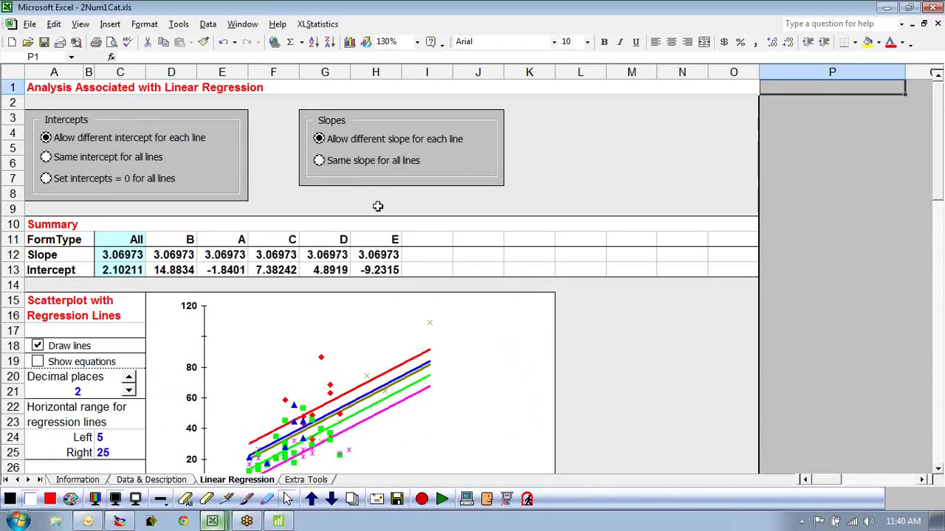
scroll(622, 327, "down", 2)
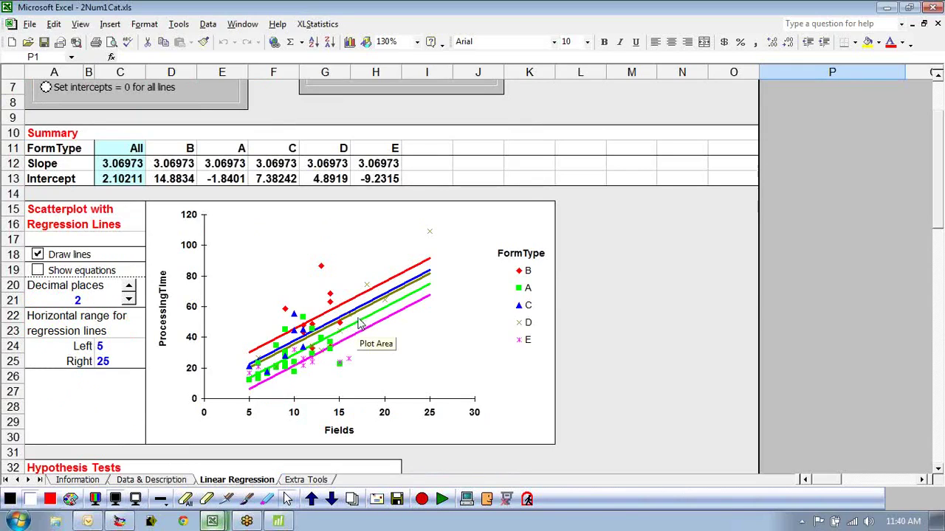
- Switch the regression back to a different slope for each line and look at the scatterplot again
scroll(359, 325, "up", 2)
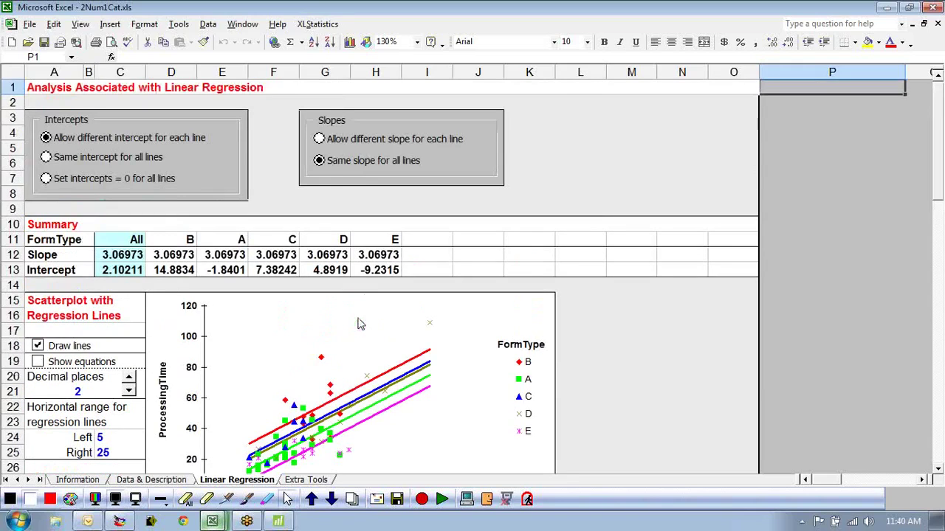
left_click(322, 142)
scroll(660, 371, "down", 2)
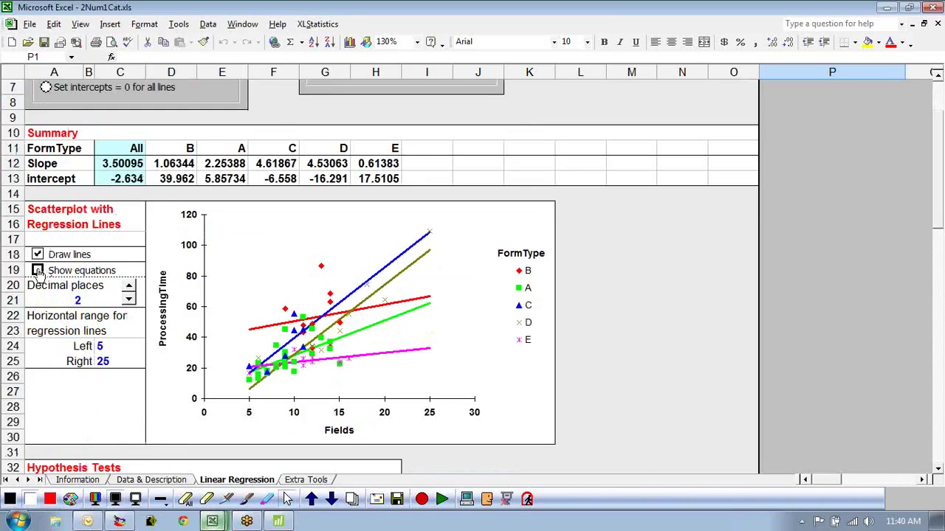
- Set the regression to the same slope for all lines and show the line equations on the scatterplot
scroll(678, 359, "up", 2)
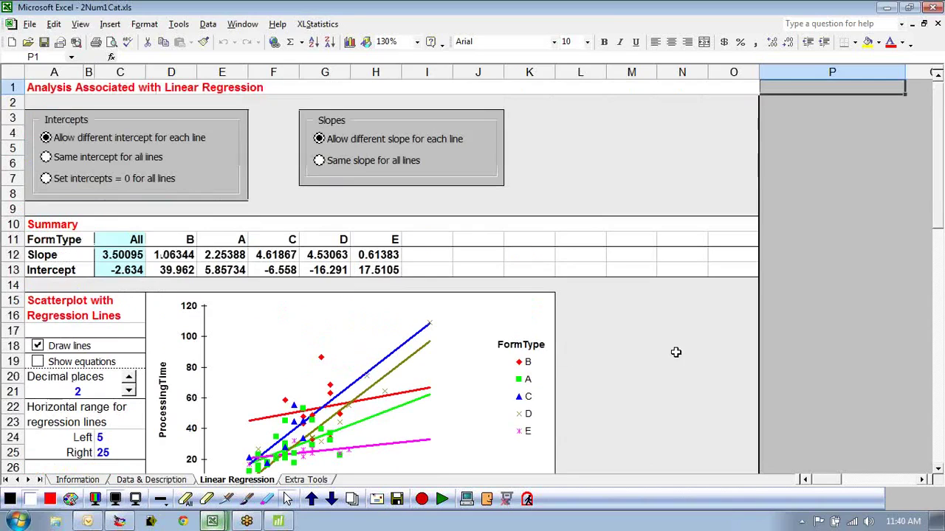
left_click(319, 161)
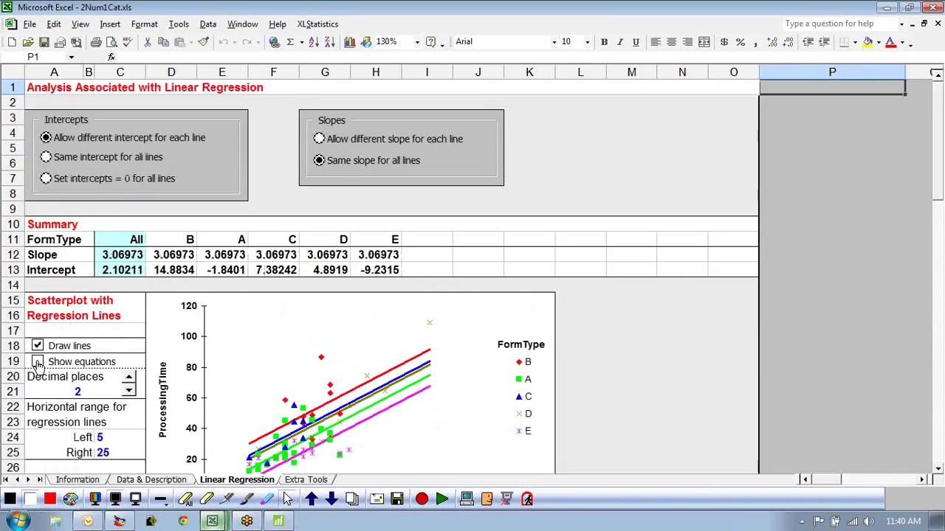
scroll(608, 337, "down", 2)
left_click(37, 270)
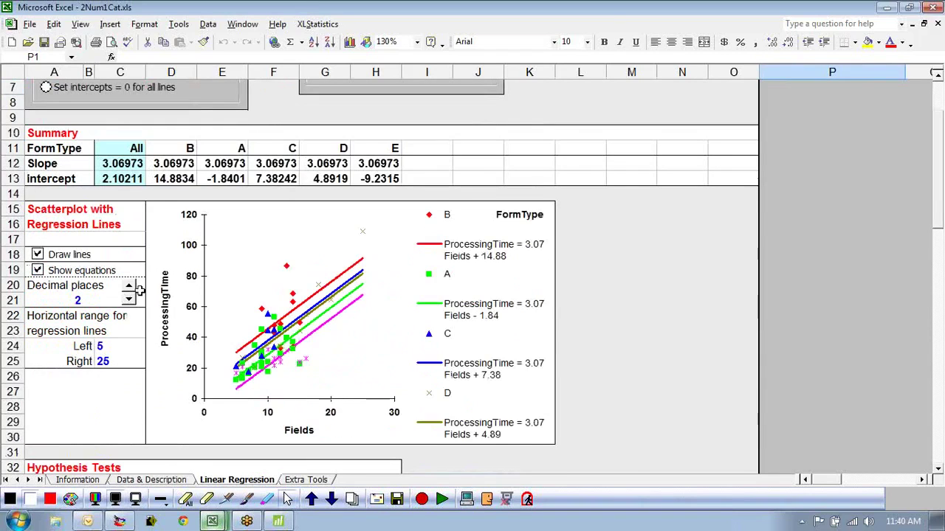